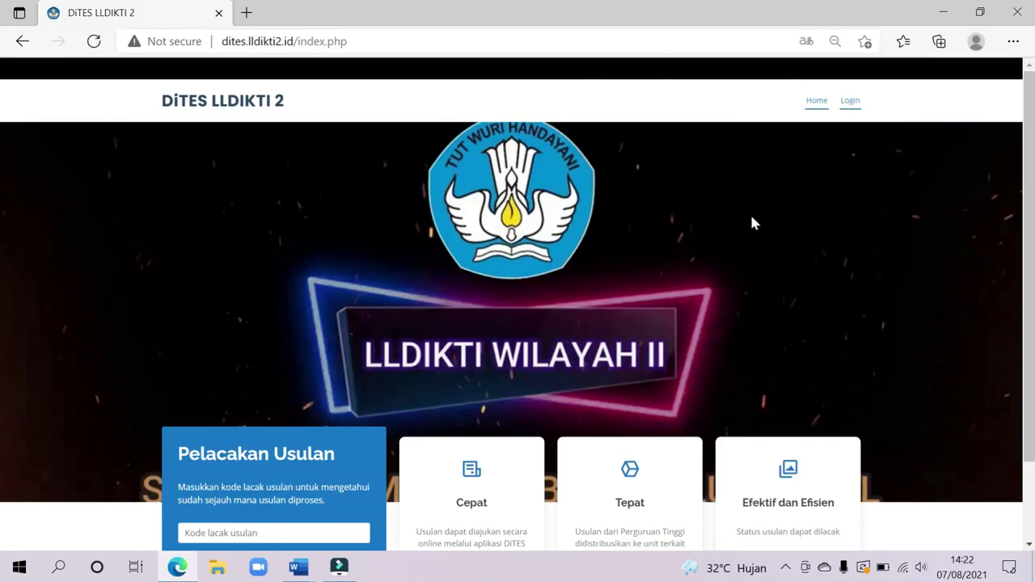
- Open the DiTES login page and bring up the new-user registration form
{"action": "left_click", "coordinate": [850, 103]}
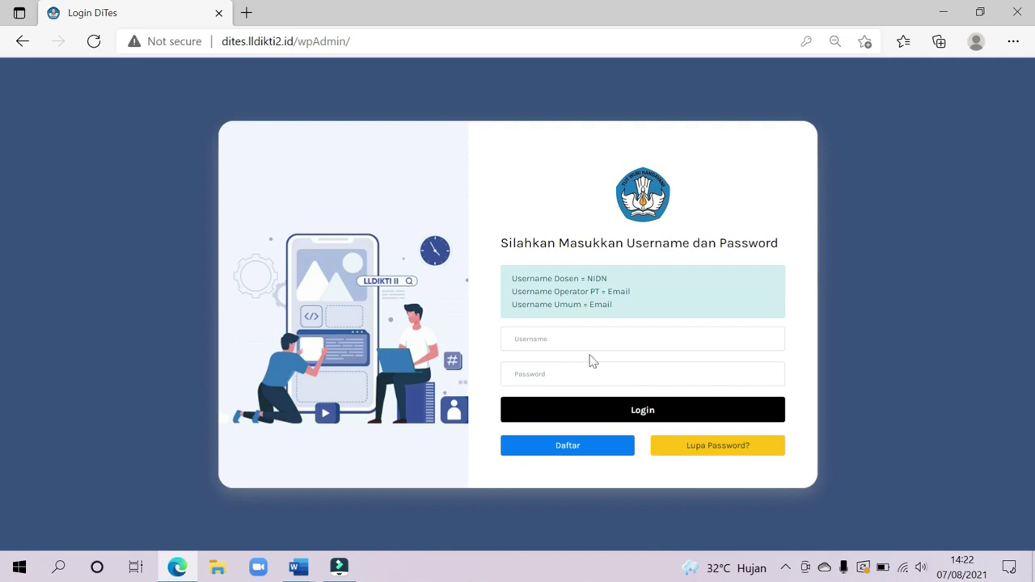
{"action": "left_click", "coordinate": [586, 451]}
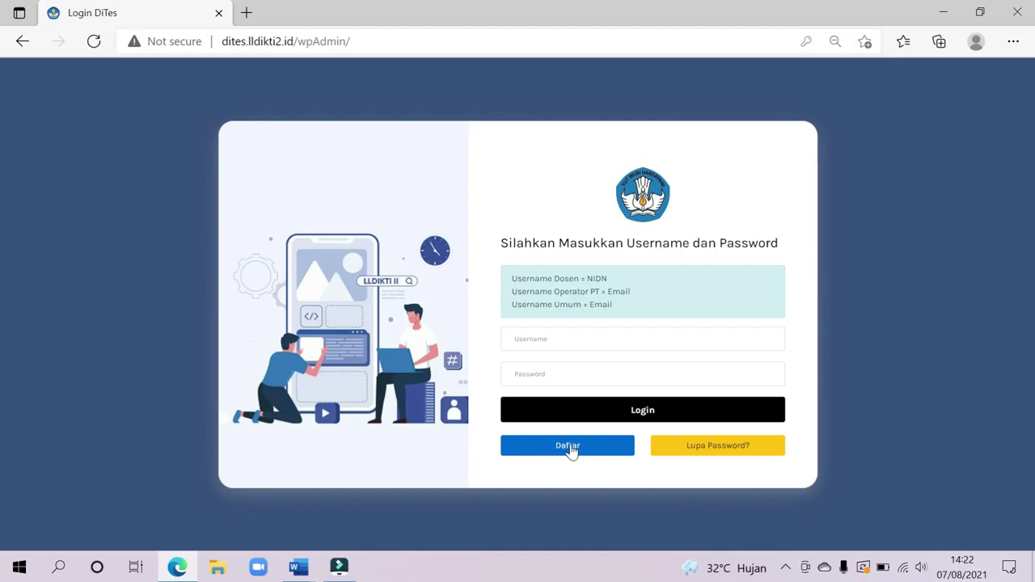
{"action": "left_click", "coordinate": [572, 449]}
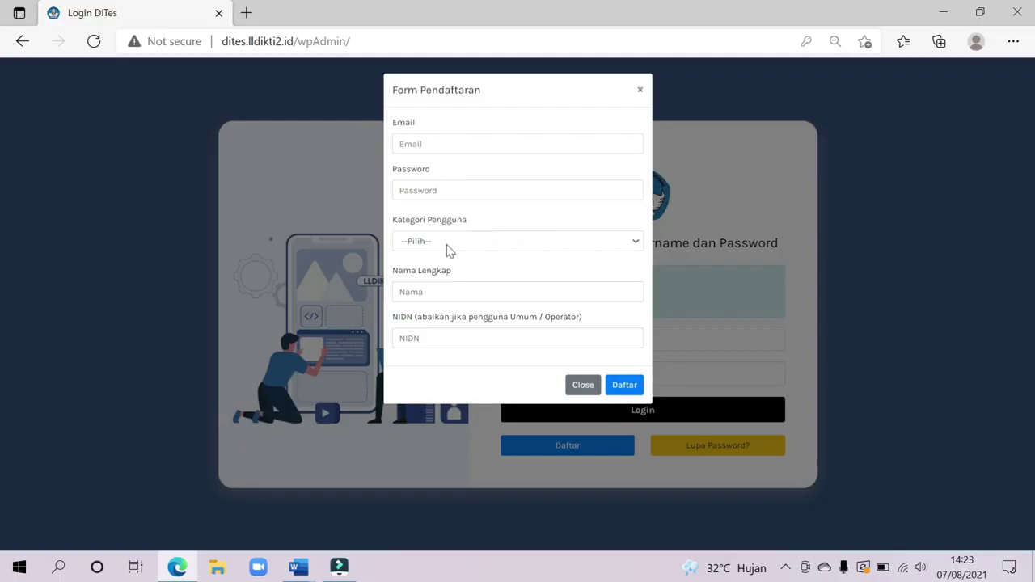
- Examine the registration form's user categories, name field and required-field check, then close the form without registering
{"action": "left_click", "coordinate": [485, 249]}
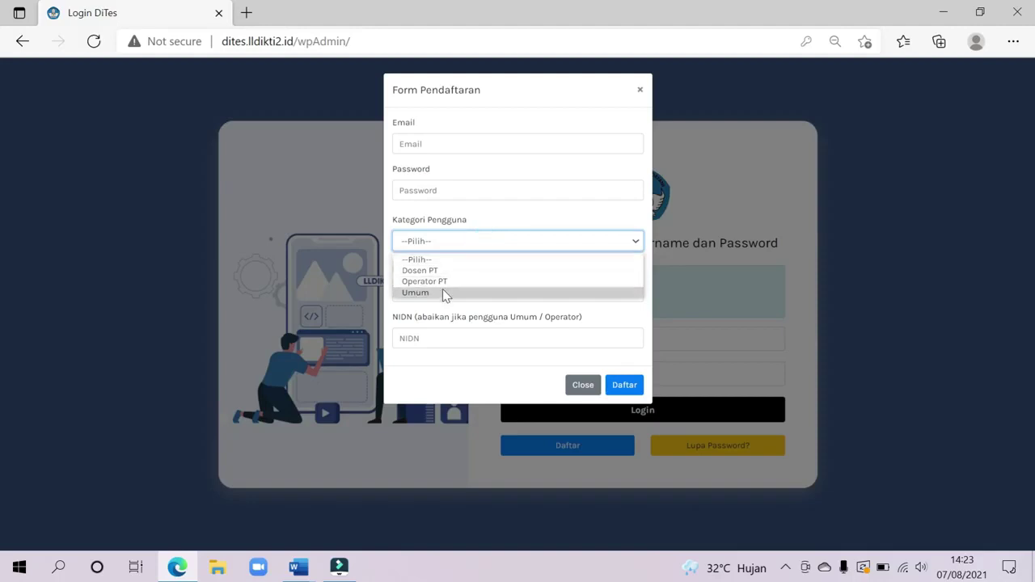
{"action": "left_click", "coordinate": [442, 307]}
{"action": "left_click", "coordinate": [416, 292]}
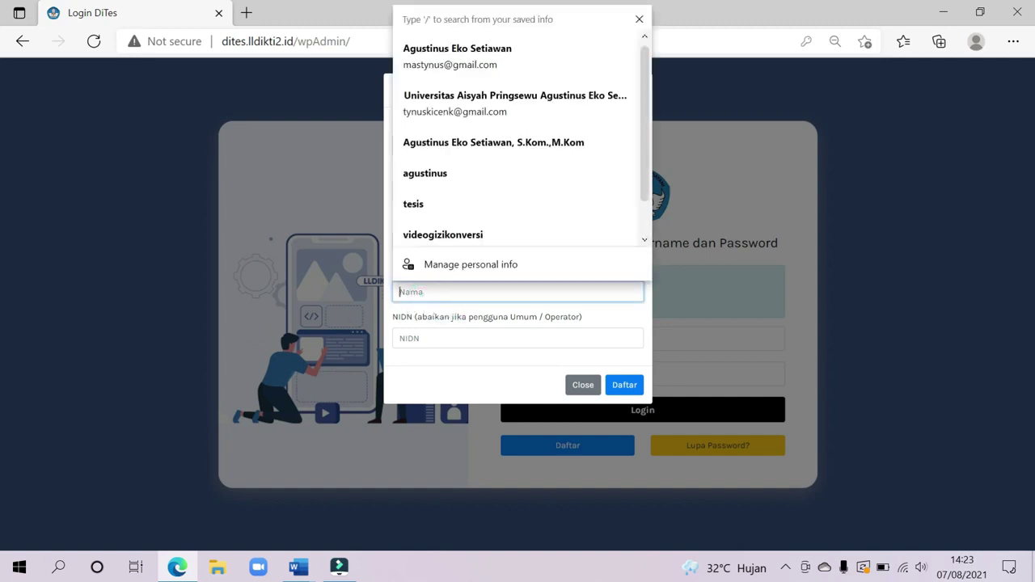
{"action": "left_click", "coordinate": [389, 283]}
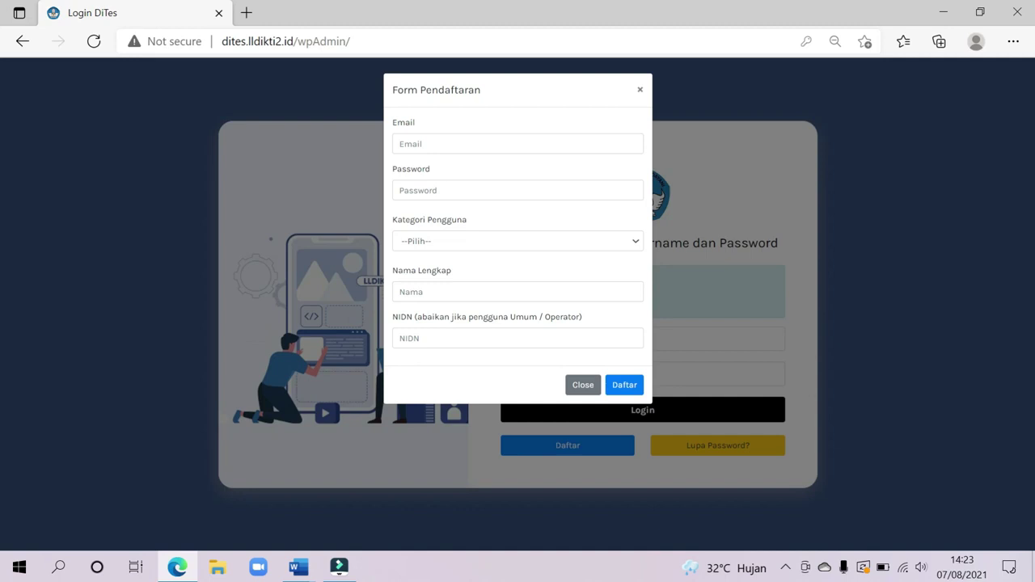
{"action": "left_click", "coordinate": [624, 386]}
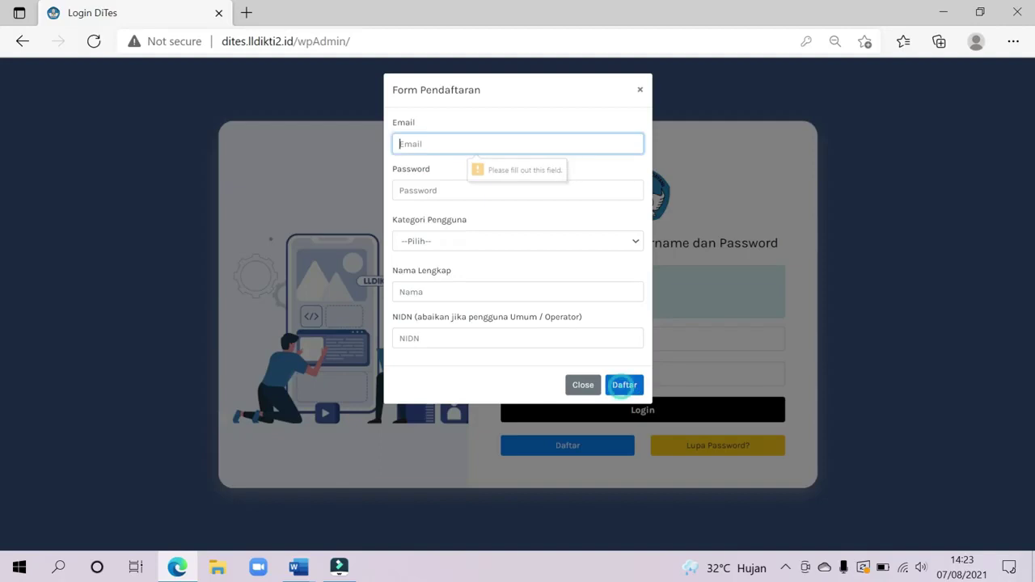
{"action": "left_click", "coordinate": [640, 89]}
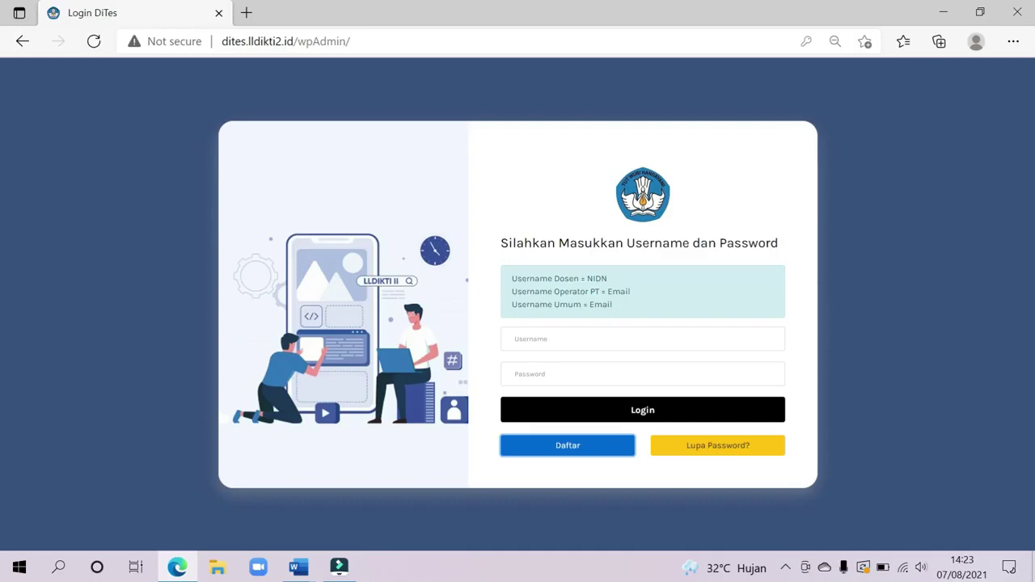
- Log in with the saved operator e-mail and password, and dismiss the offer to translate the page from Indonesian
{"action": "left_click", "coordinate": [537, 339]}
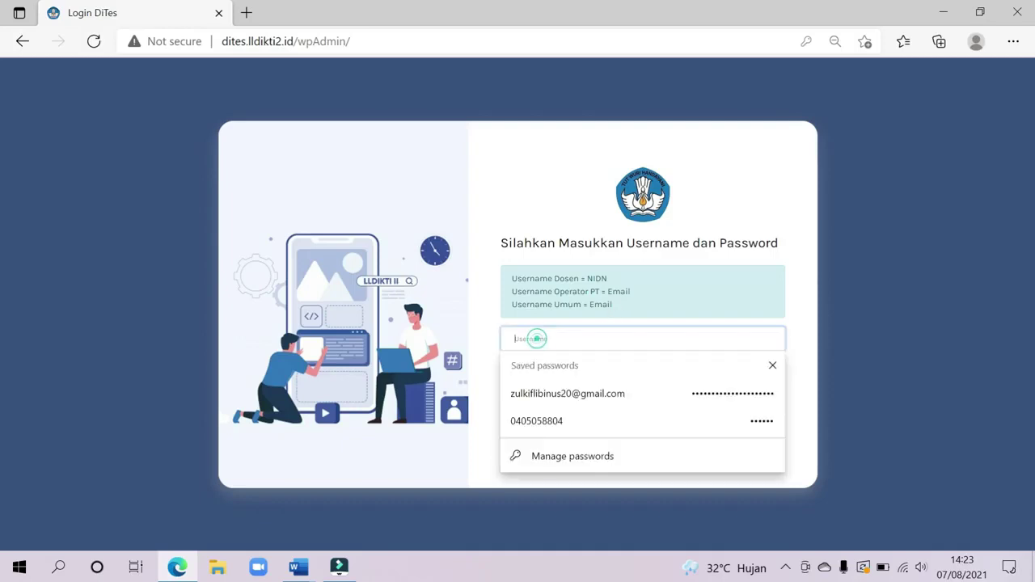
{"action": "left_click", "coordinate": [584, 393]}
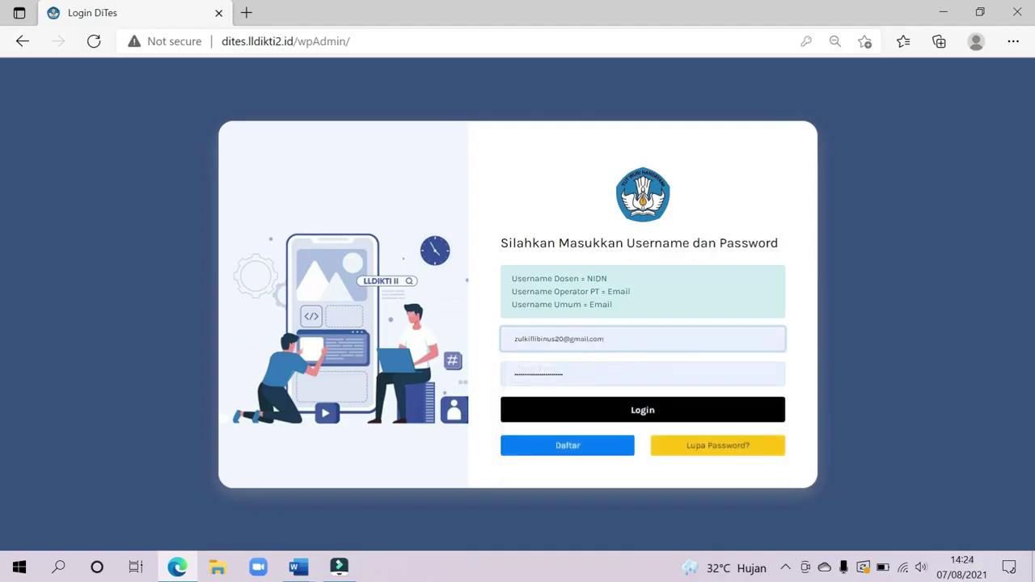
{"action": "left_click", "coordinate": [620, 415]}
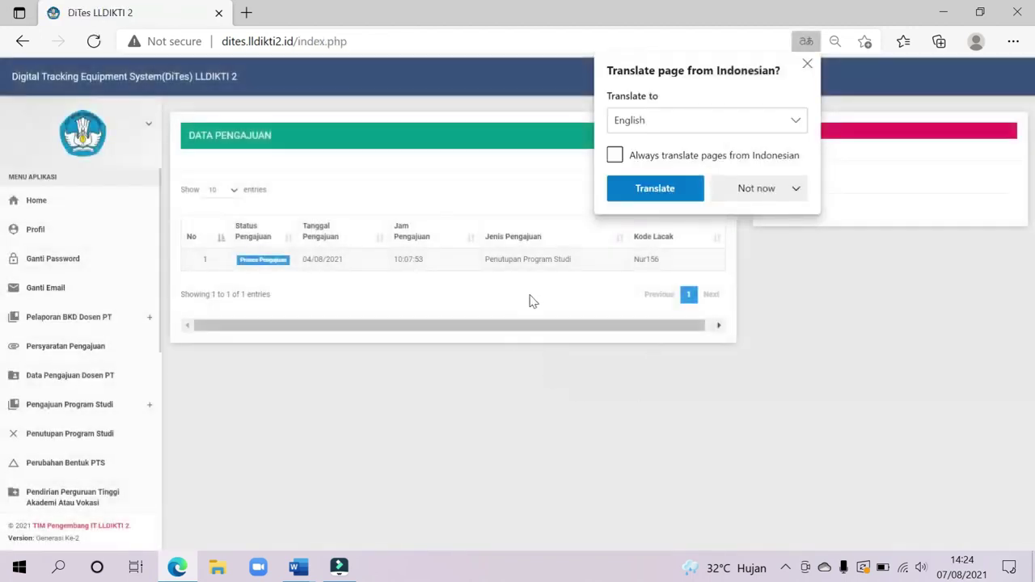
{"action": "left_click", "coordinate": [775, 194]}
{"action": "left_click", "coordinate": [775, 215]}
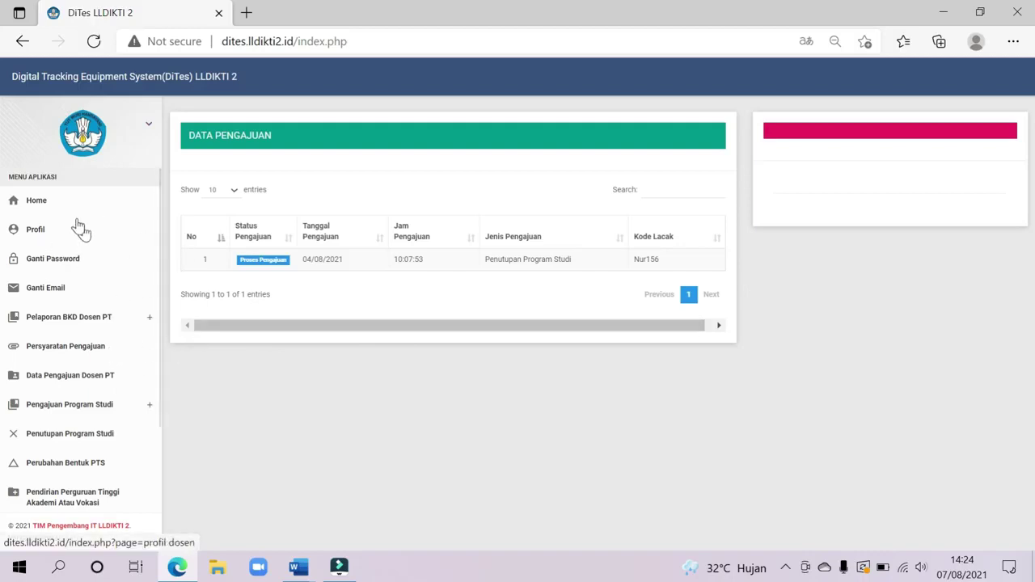
- Look through the Home, Profil, Ganti Password and Ganti Email pages
{"action": "left_click", "coordinate": [44, 206]}
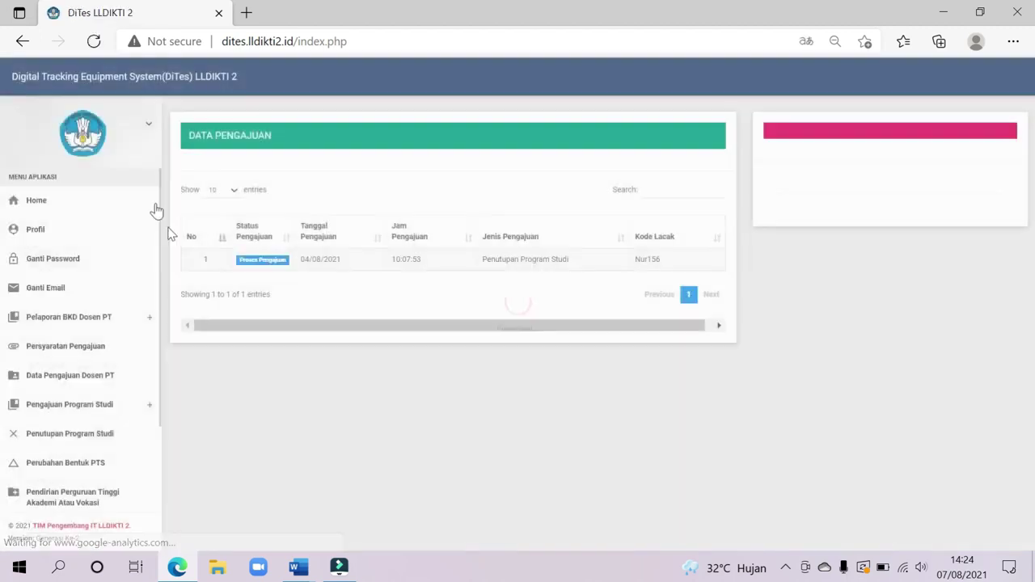
{"action": "left_click", "coordinate": [39, 233]}
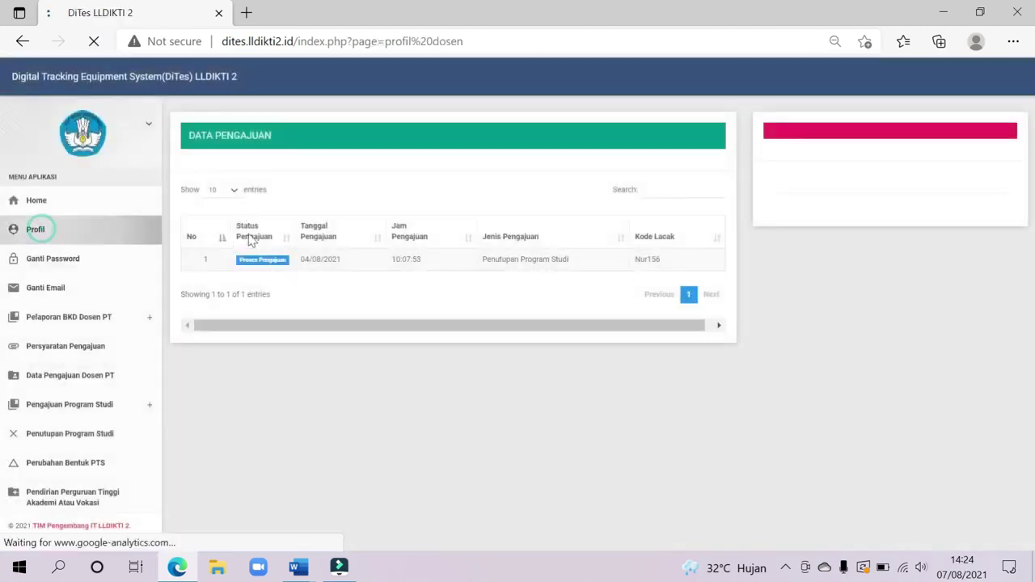
{"action": "left_click", "coordinate": [76, 261]}
{"action": "left_click", "coordinate": [58, 289]}
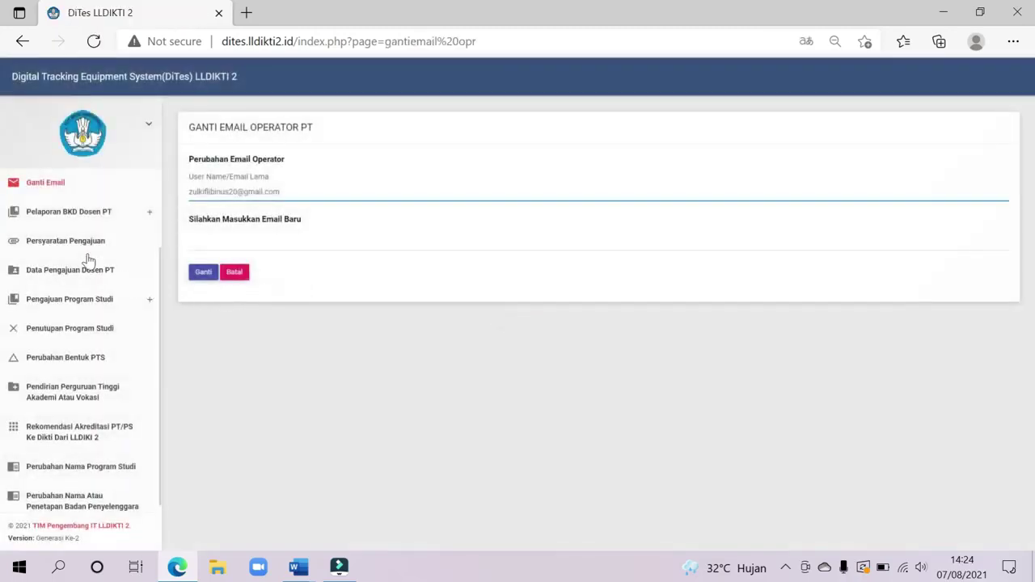
- Check the account menu's profile and logout options, then revisit the password and e-mail change entries
{"action": "left_click", "coordinate": [114, 190]}
{"action": "left_click", "coordinate": [148, 127]}
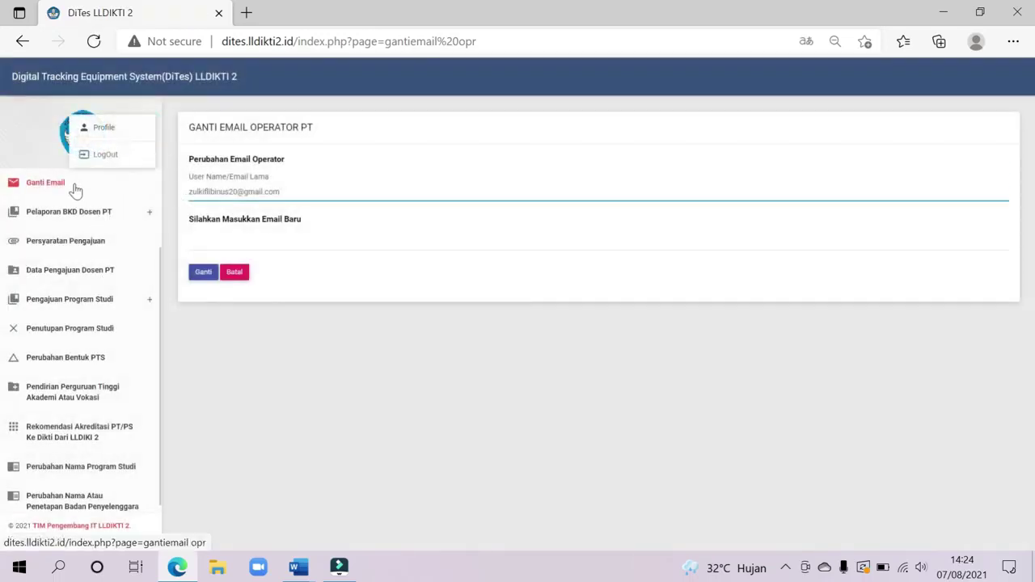
{"action": "scroll", "coordinate": [77, 239], "scroll_direction": "up", "scroll_amount": 3}
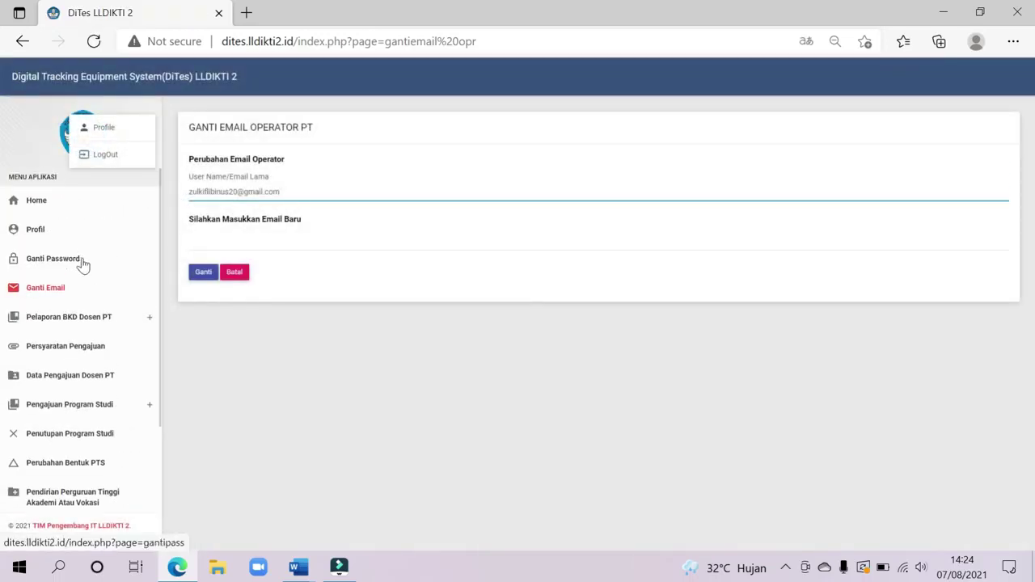
{"action": "left_click", "coordinate": [276, 385]}
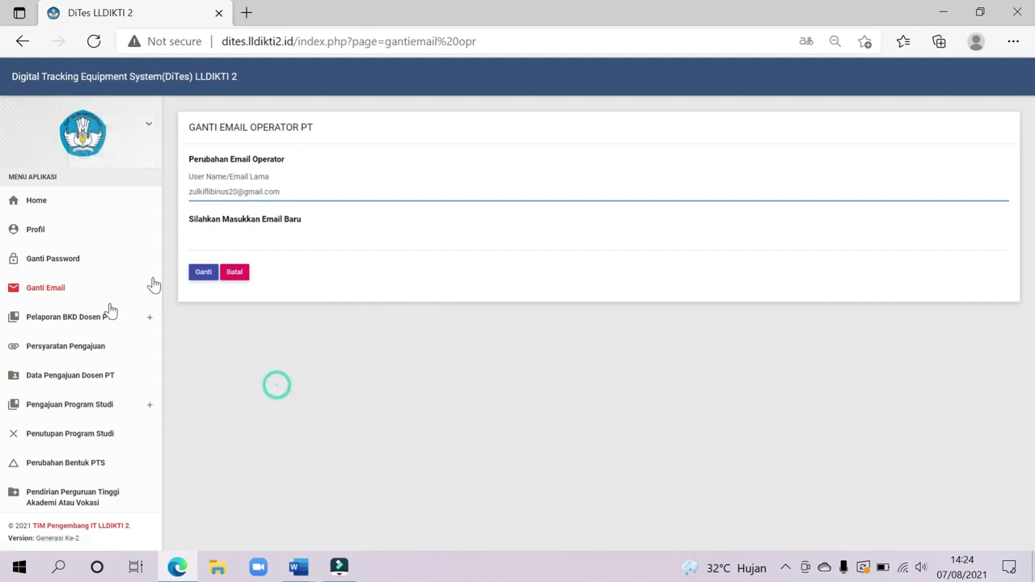
{"action": "left_click", "coordinate": [44, 260]}
{"action": "left_click", "coordinate": [59, 289]}
{"action": "scroll", "coordinate": [84, 255], "scroll_direction": "up", "scroll_amount": 2}
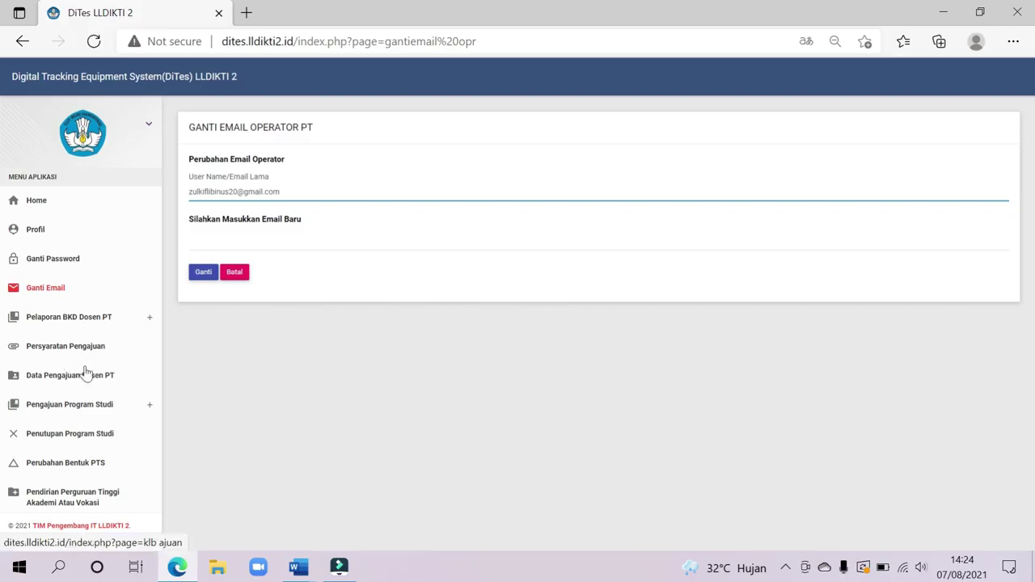
- Open the Penerima Serdos list under Pelaporan BKD Dosen PT and start adding a lecturer record
{"action": "left_click", "coordinate": [72, 321]}
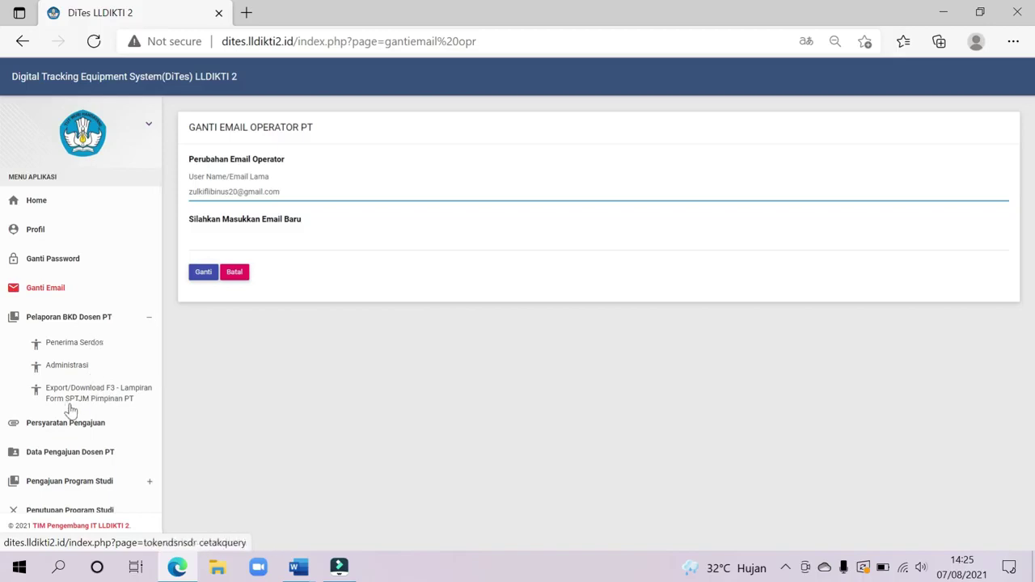
{"action": "left_click", "coordinate": [75, 344]}
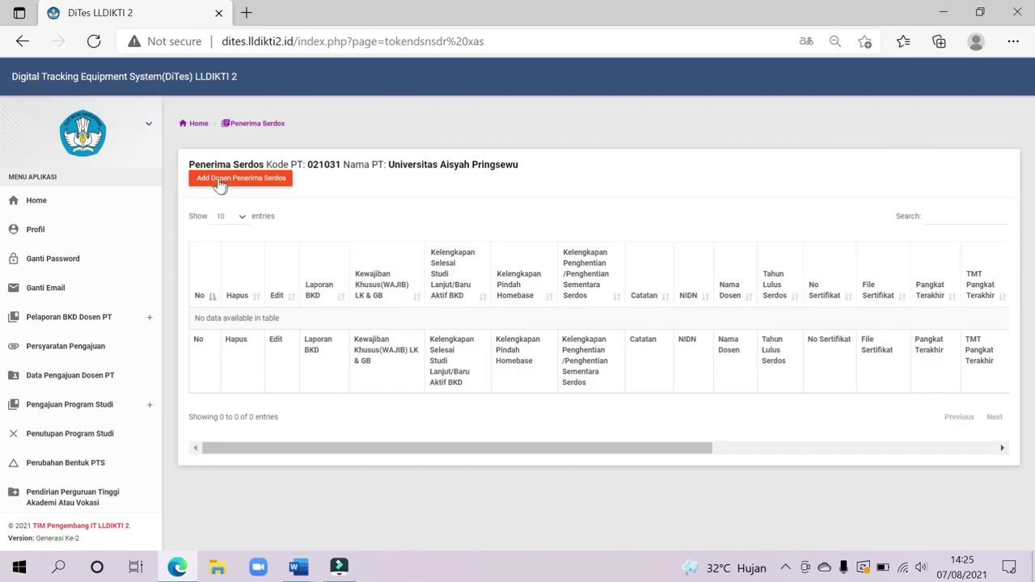
{"action": "left_click", "coordinate": [275, 180]}
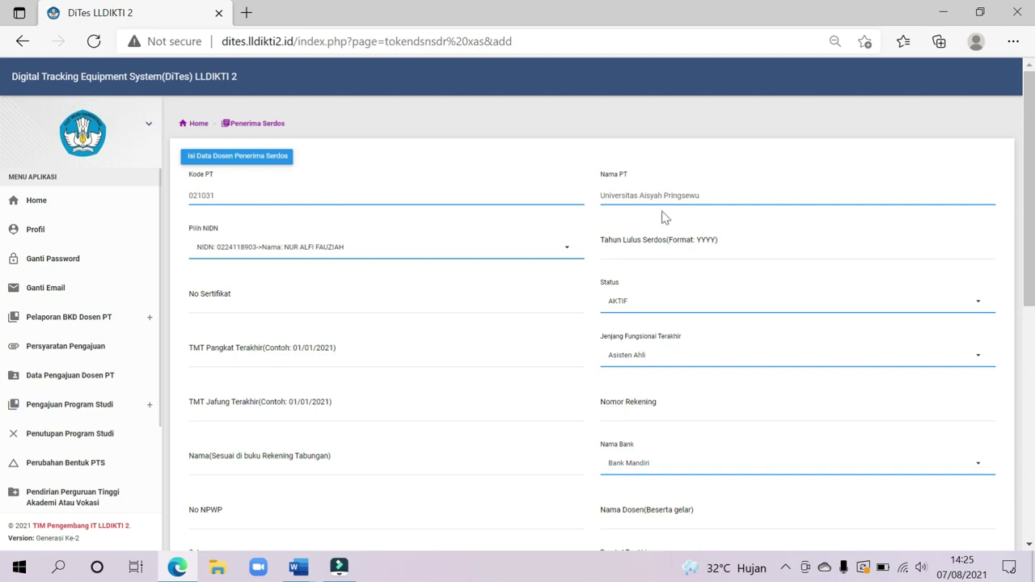
- Select the lecturer's NIDN entry for the record and set Tahun Lulus Serdos to 2018
{"action": "left_click", "coordinate": [376, 255]}
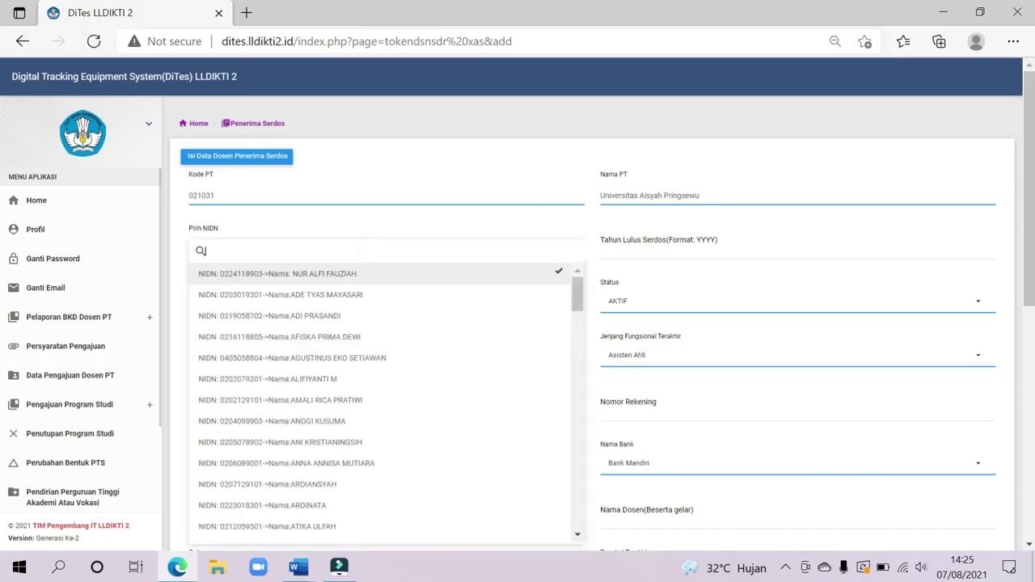
{"action": "left_click", "coordinate": [375, 359]}
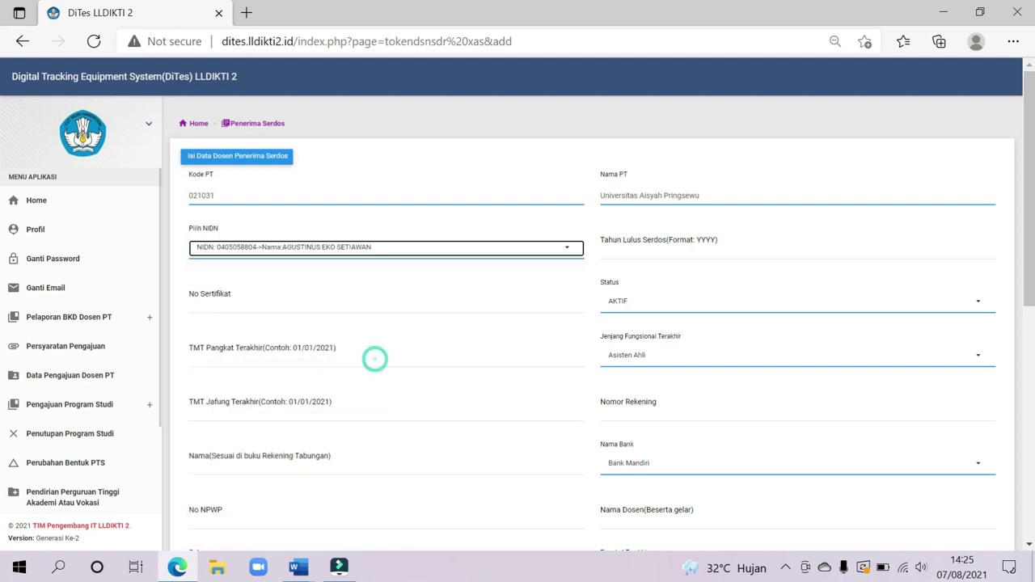
{"action": "left_click", "coordinate": [642, 250]}
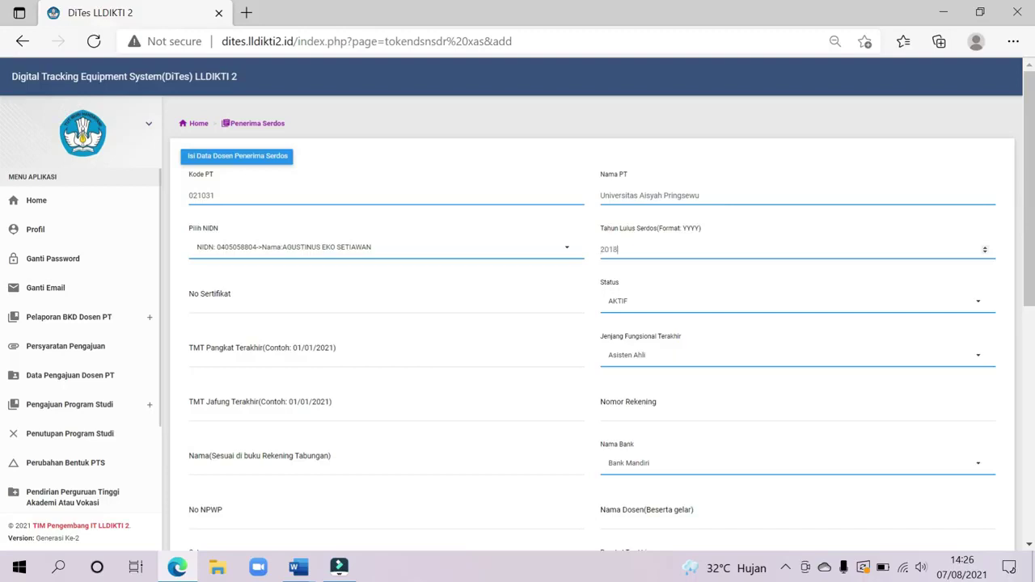
- Fill in the certificate number from the saved entries and set the lecturer's status to AKTIF
{"action": "left_click", "coordinate": [267, 301]}
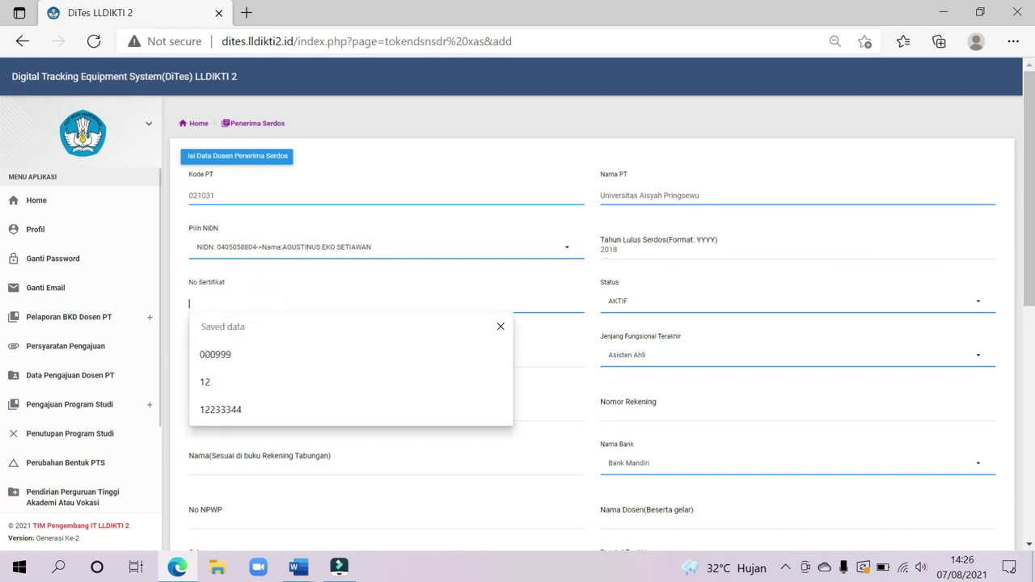
{"action": "left_click", "coordinate": [243, 353]}
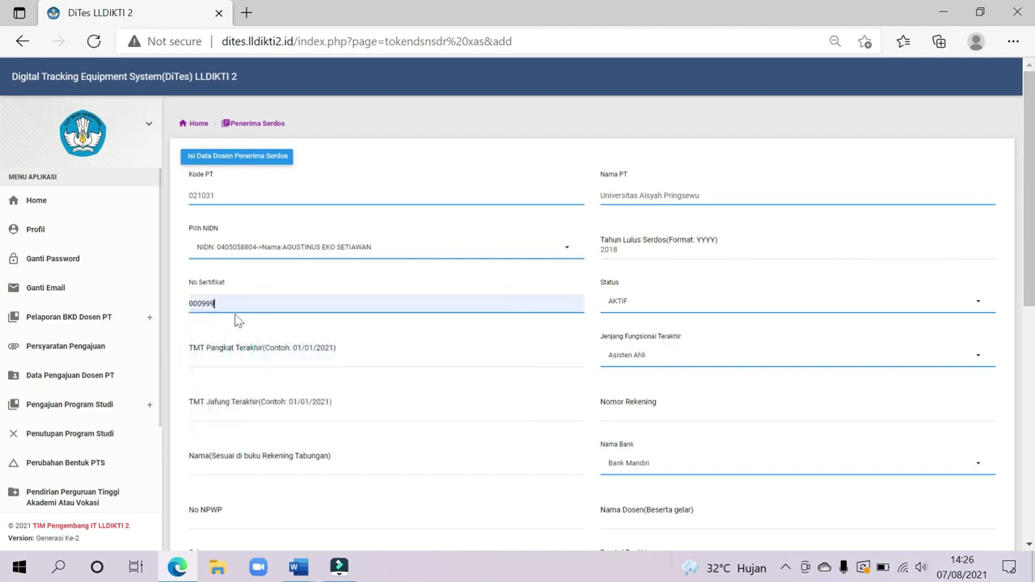
{"action": "left_click", "coordinate": [653, 301]}
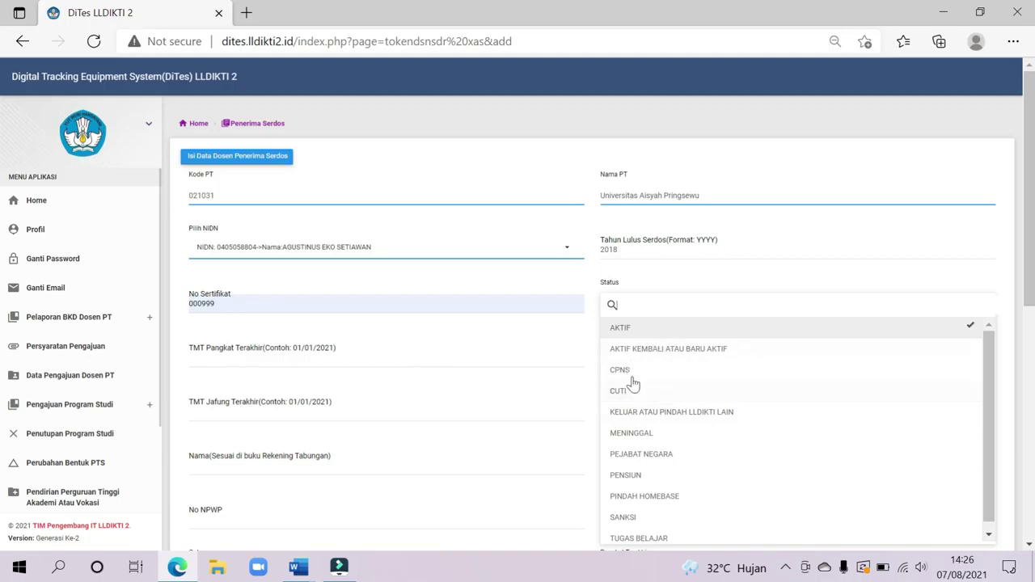
{"action": "left_click", "coordinate": [630, 330]}
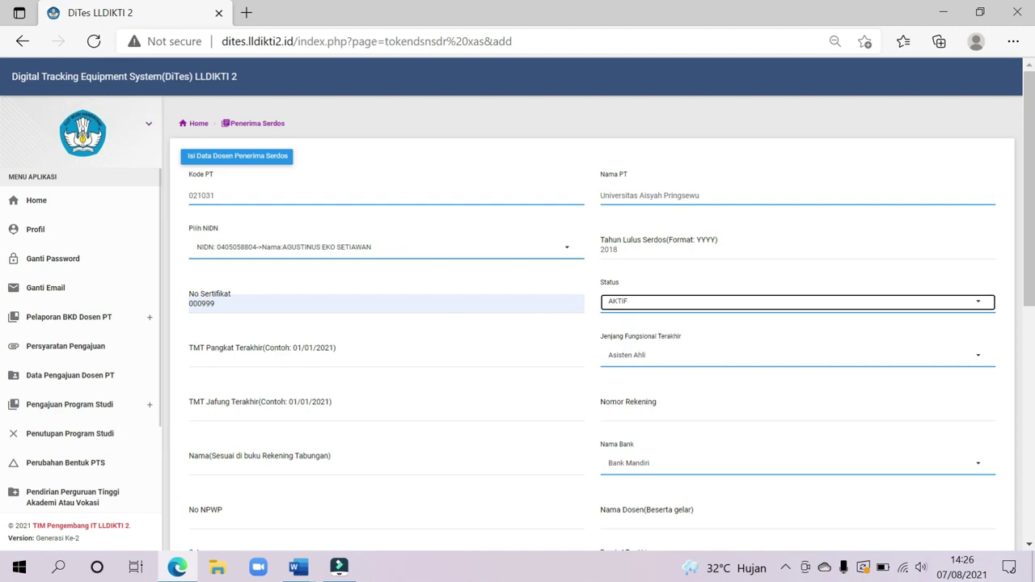
- Set TMT Pangkat Terakhir to 03/05/2021
{"action": "left_click", "coordinate": [215, 359]}
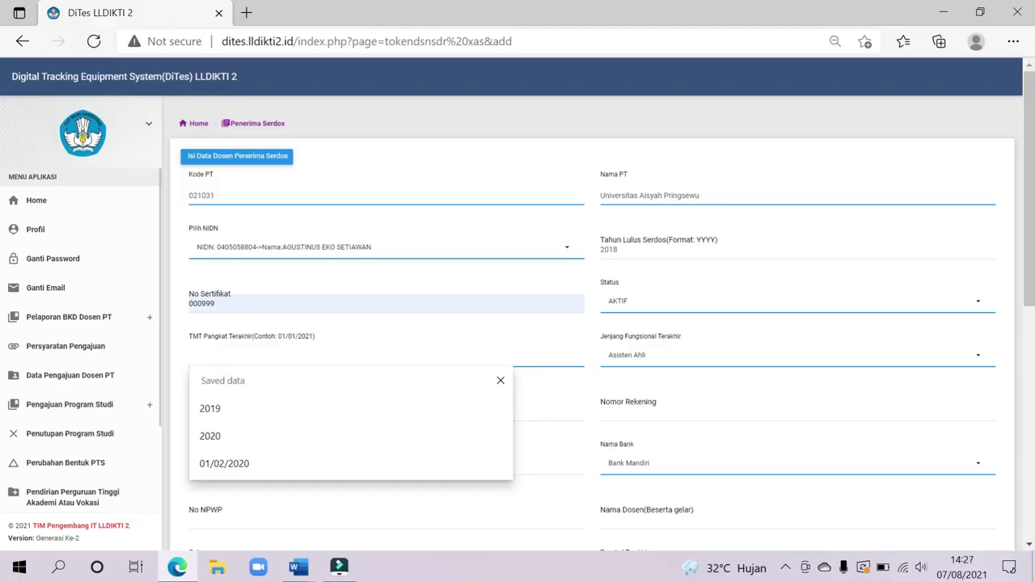
{"action": "type", "text": "02/05"}
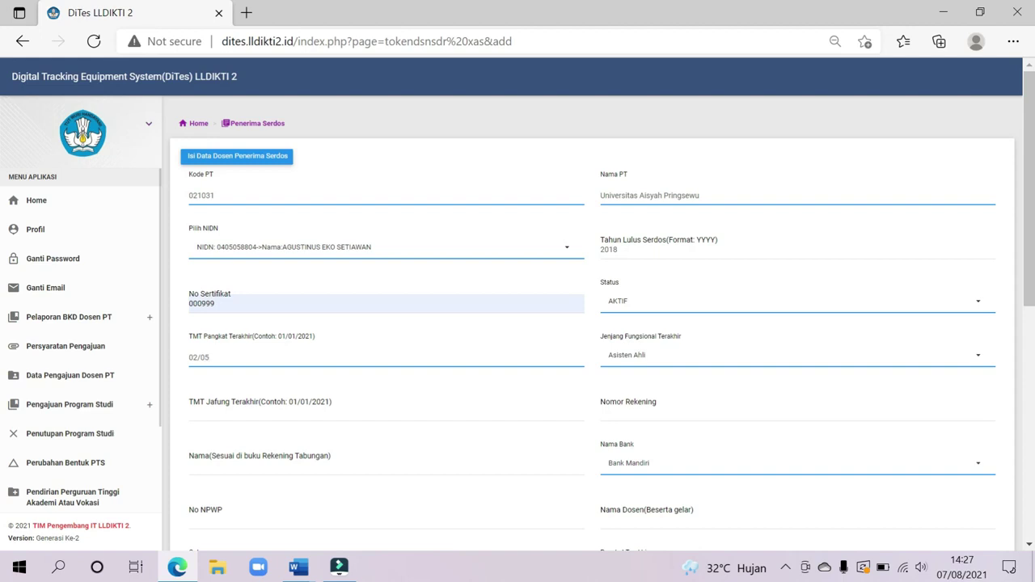
{"action": "key", "text": "BackSpace"}
{"action": "key", "text": "BackSpace"}
{"action": "key", "text": "BackSpace"}
{"action": "key", "text": "BackSpace"}
{"action": "key", "text": "BackSpace"}
{"action": "type", "text": "03/05/2021"}
- Choose Asisten Ahli as the lecturer's Jenjang Fungsional Terakhir
{"action": "left_click", "coordinate": [640, 357]}
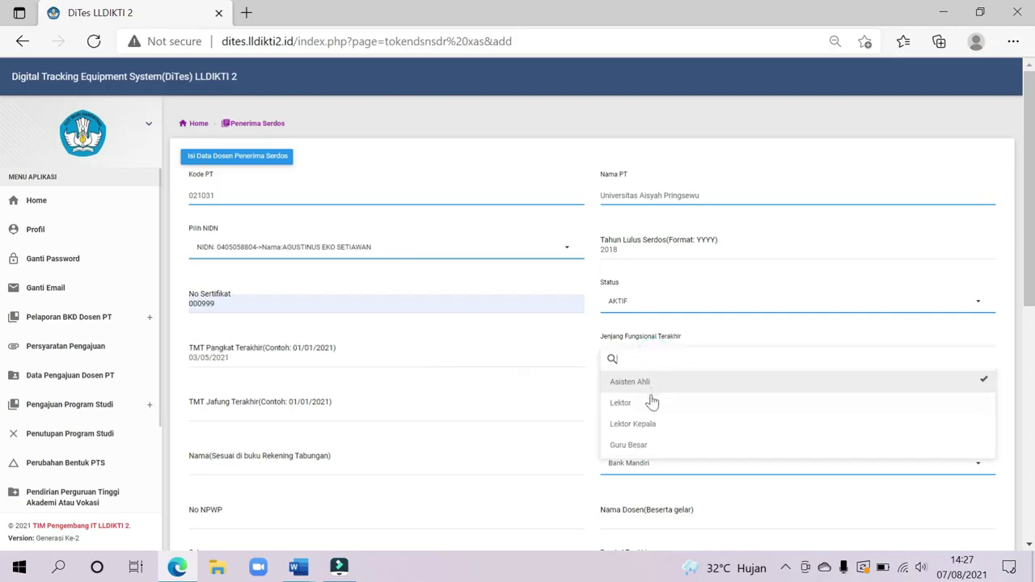
{"action": "left_click", "coordinate": [639, 385]}
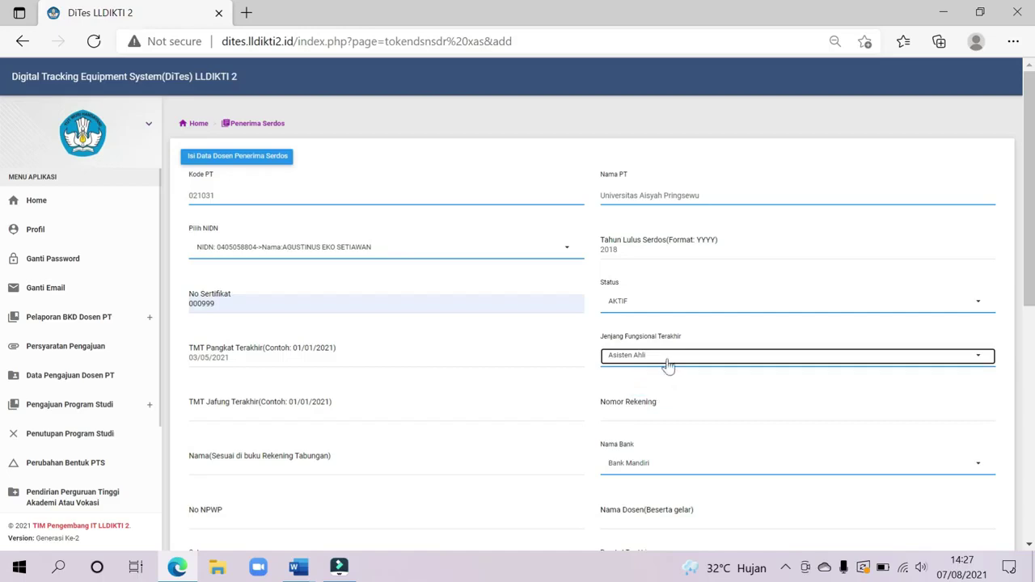
{"action": "left_click", "coordinate": [666, 363]}
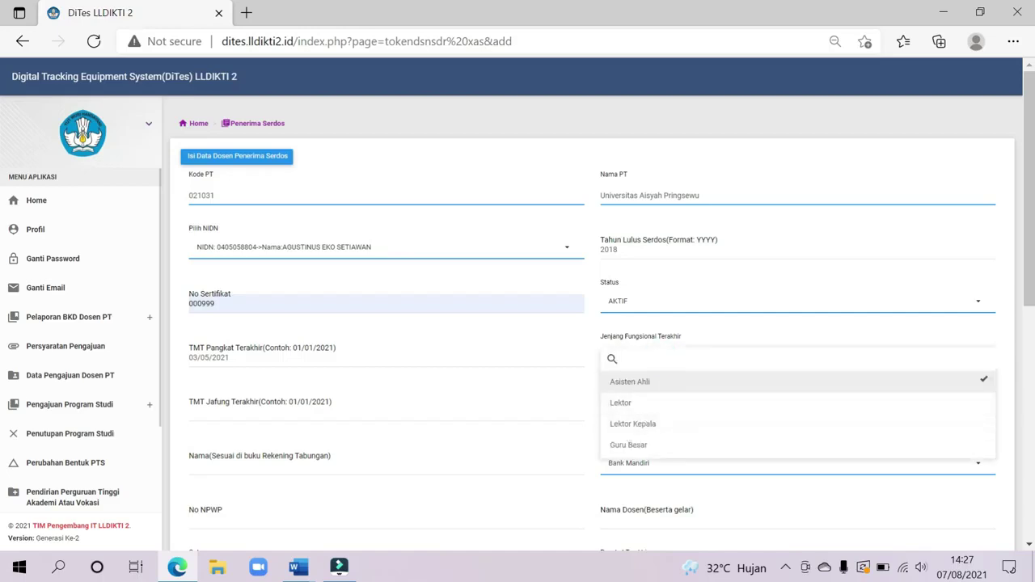
{"action": "left_click", "coordinate": [656, 385]}
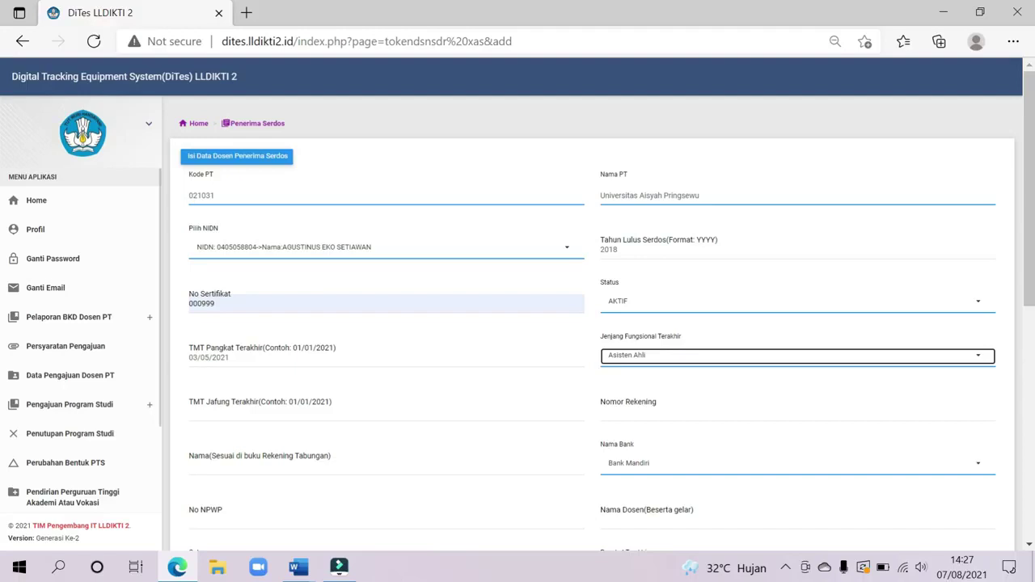
- Set TMT Jafung Terakhir to 05/05/2021
{"action": "left_click", "coordinate": [477, 408]}
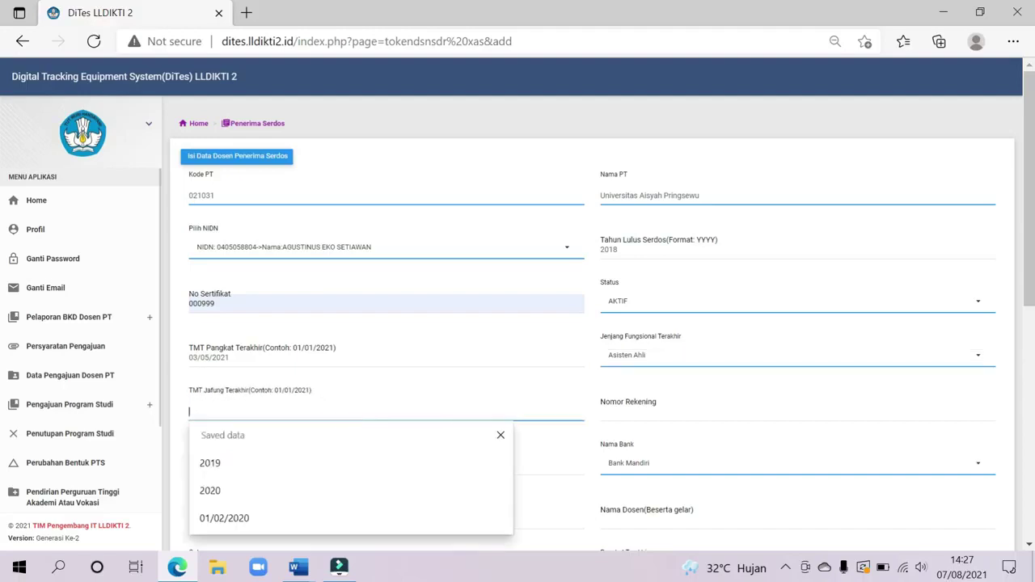
{"action": "type", "text": "05/05/2021"}
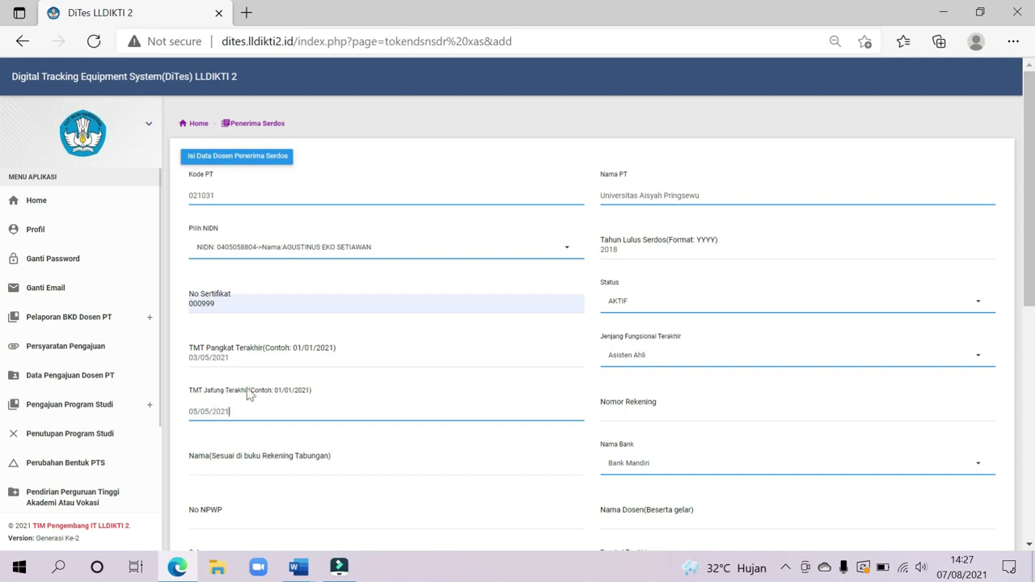
{"action": "key", "text": "Return"}
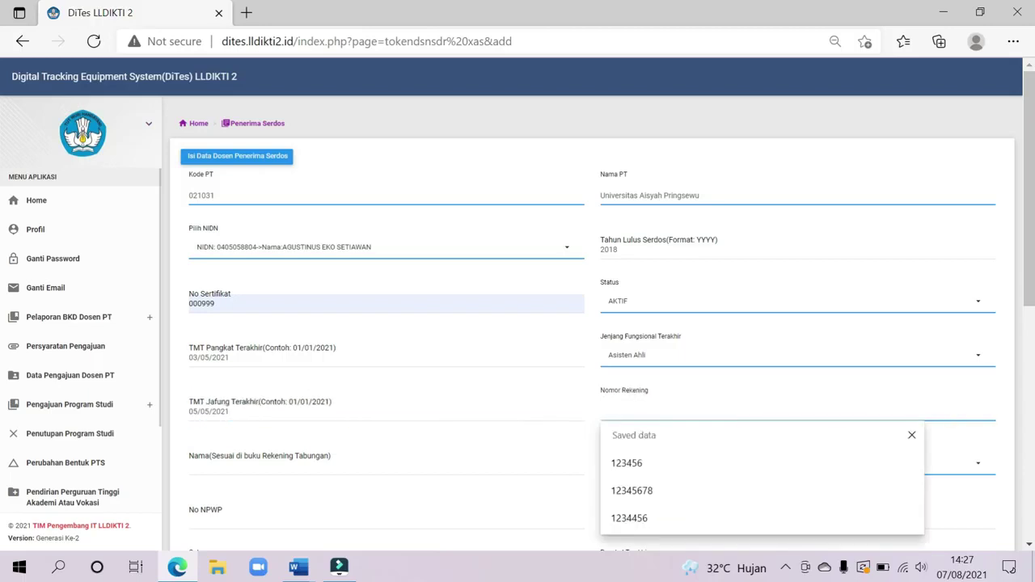
- Fill in the bank account number and the account holder's name from the saved entries, with Bank Syariah Indonesia as Nama Bank
{"action": "left_click", "coordinate": [656, 491]}
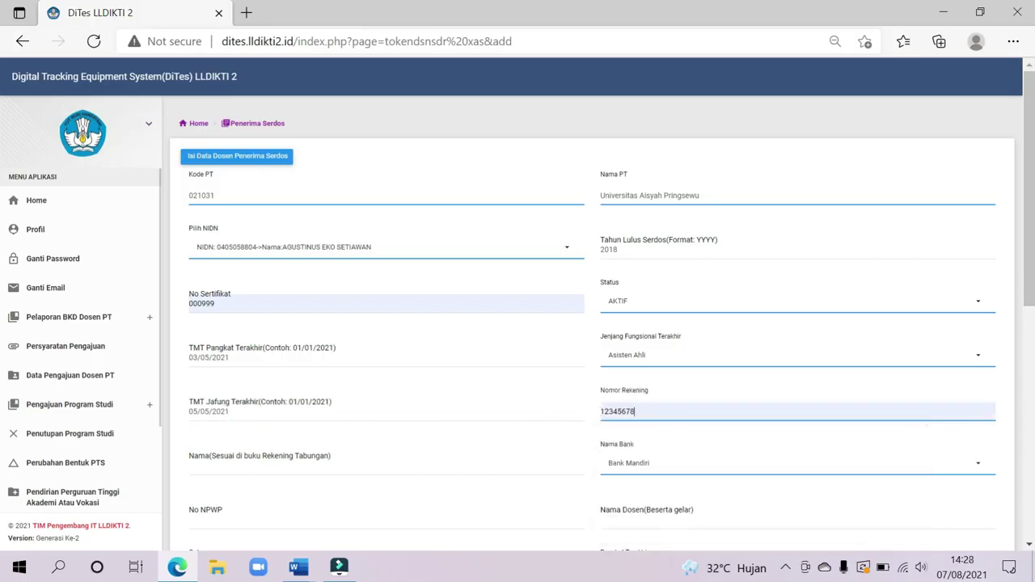
{"action": "key", "text": "Return"}
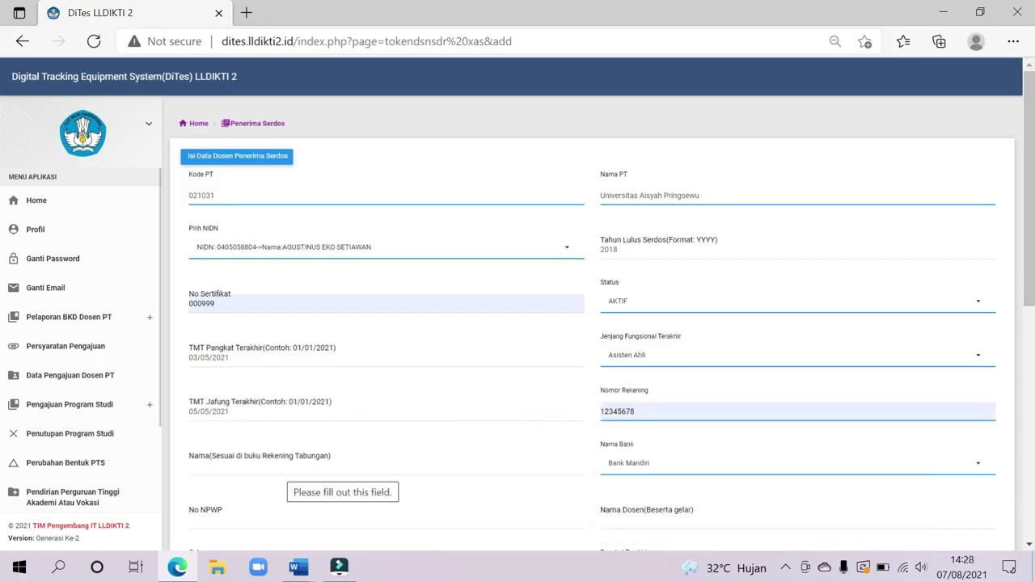
{"action": "left_click", "coordinate": [294, 363]}
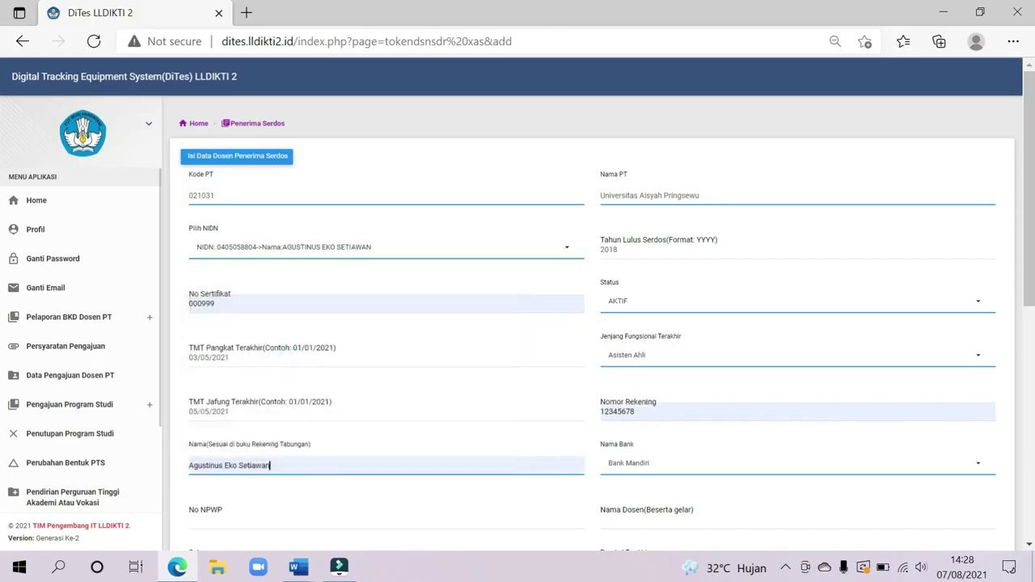
{"action": "scroll", "coordinate": [590, 323], "scroll_direction": "down", "scroll_amount": 2}
{"action": "left_click", "coordinate": [635, 321]}
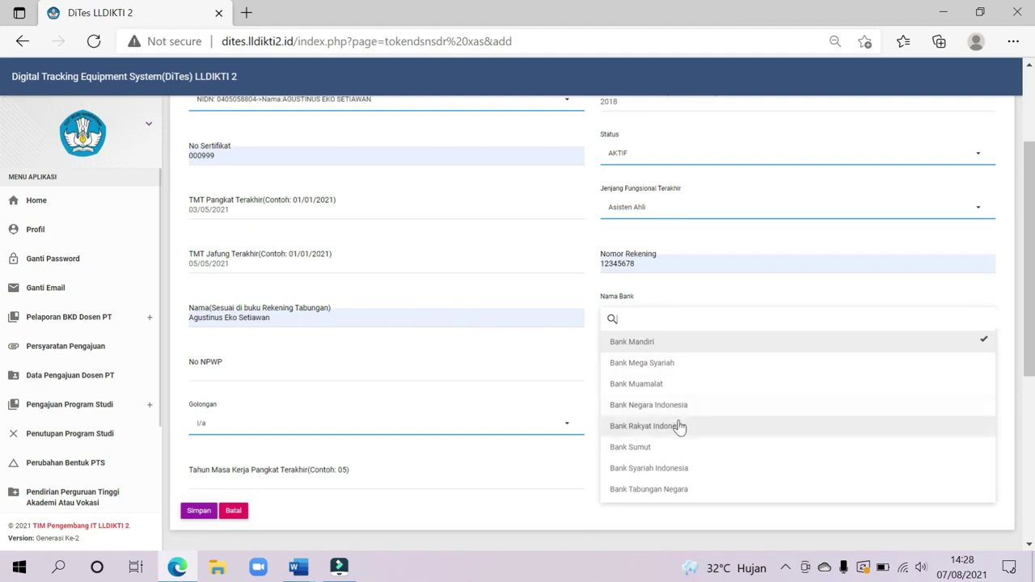
{"action": "left_click", "coordinate": [733, 469]}
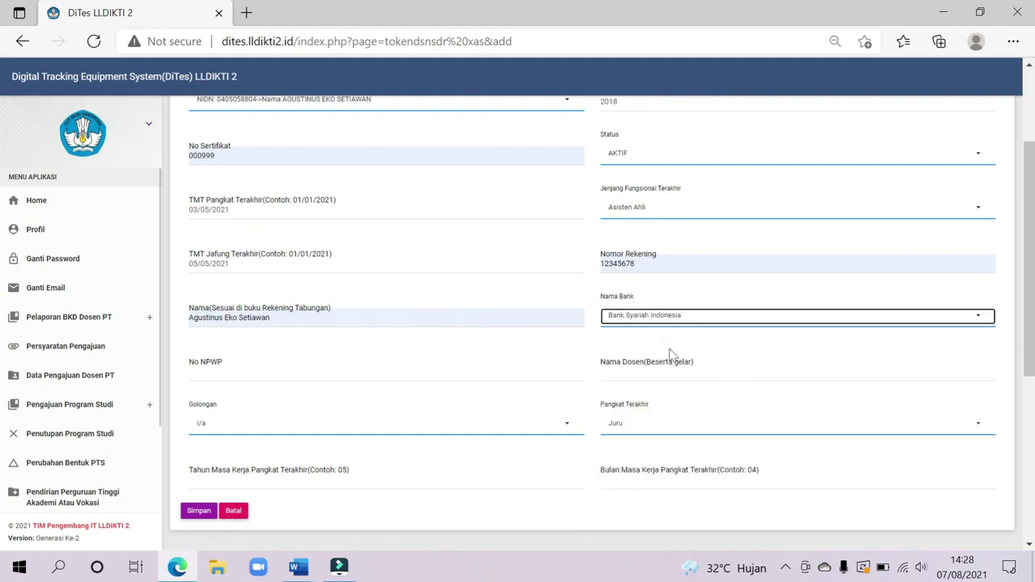
- Fill in the lecturer's NPWP number and full name with academic title from the saved entries
{"action": "left_click", "coordinate": [339, 370]}
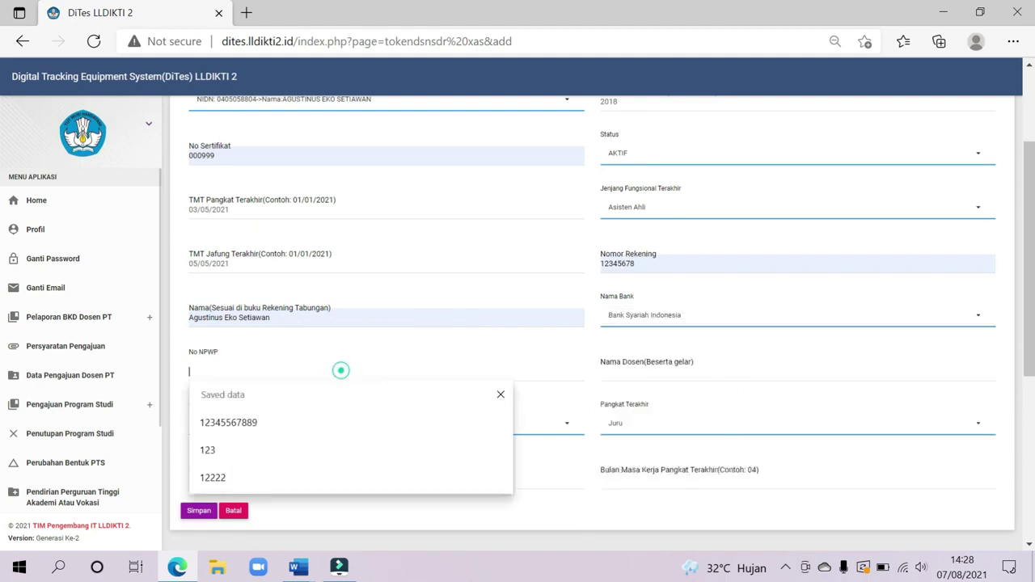
{"action": "left_click", "coordinate": [272, 422]}
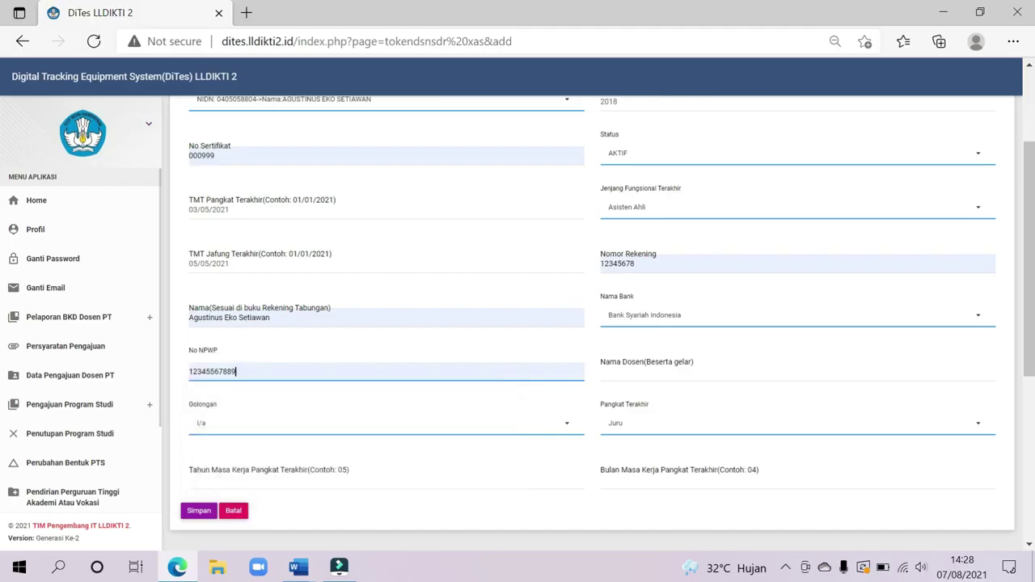
{"action": "left_click", "coordinate": [670, 370]}
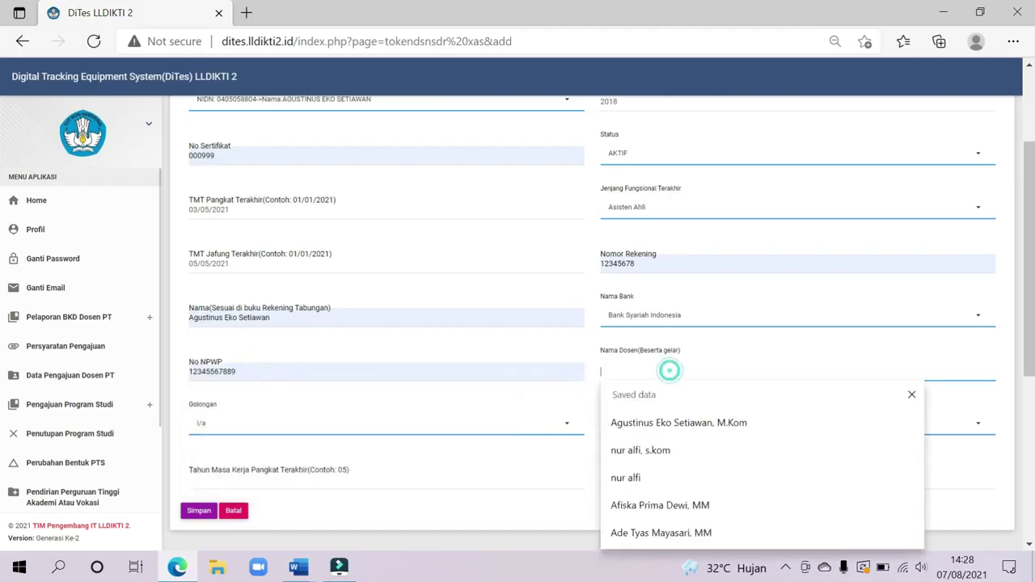
{"action": "left_click", "coordinate": [699, 423]}
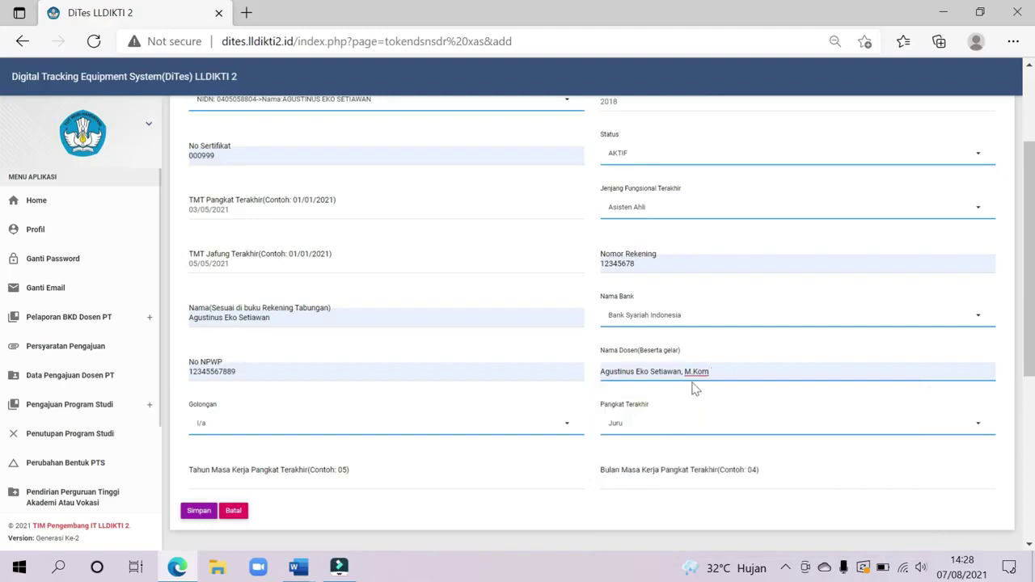
- Set the lecturer's Golongan to III/b and Pangkat Terakhir to Penata Muda Tingkat 1
{"action": "left_click", "coordinate": [254, 429]}
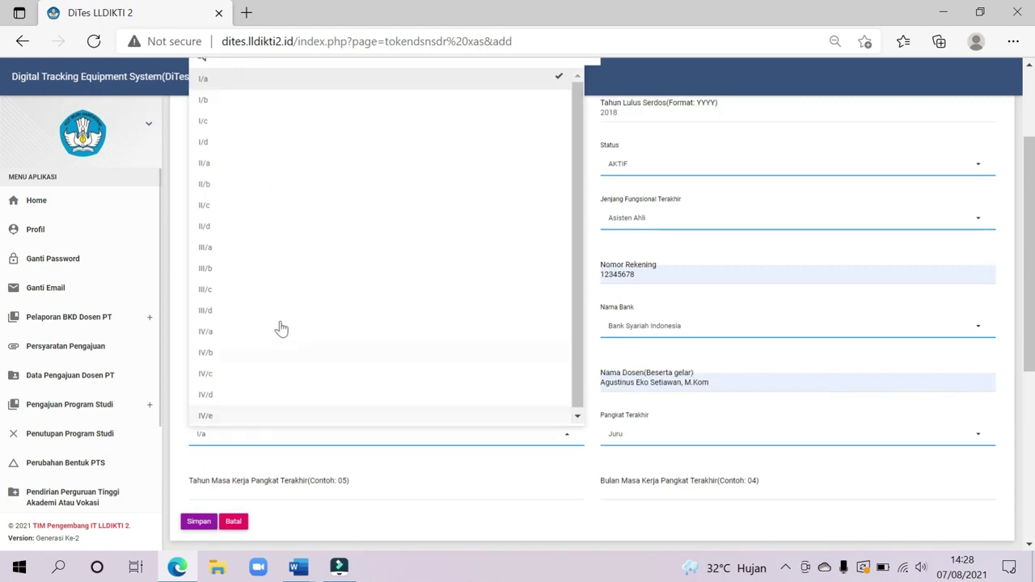
{"action": "left_click", "coordinate": [234, 278]}
{"action": "left_click", "coordinate": [650, 434]}
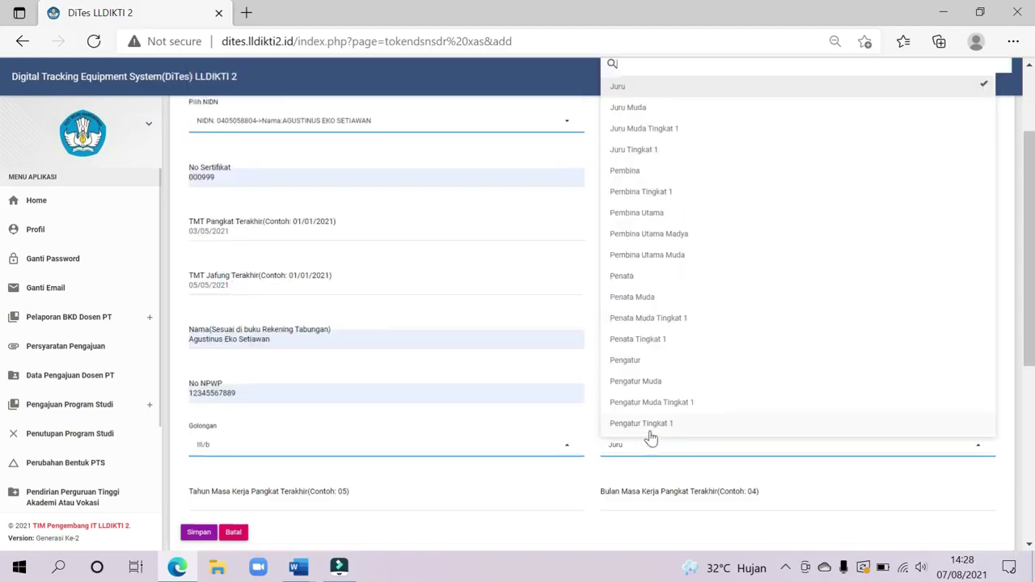
{"action": "left_click", "coordinate": [686, 320]}
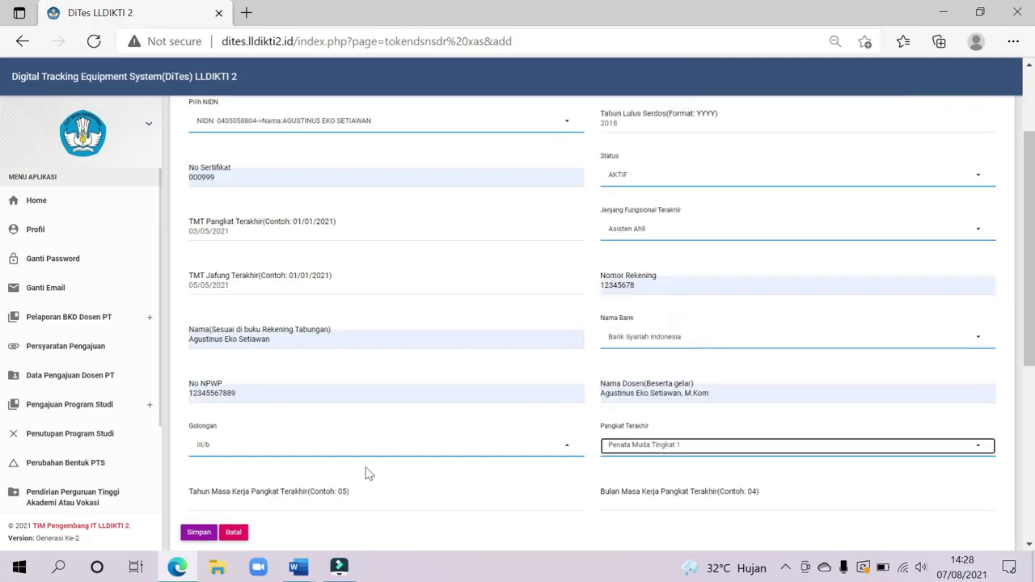
- Set Tahun Masa Kerja Pangkat Terakhir to 04 and Bulan Masa Kerja Pangkat Terakhir to 05
{"action": "scroll", "coordinate": [368, 469], "scroll_direction": "down", "scroll_amount": 1}
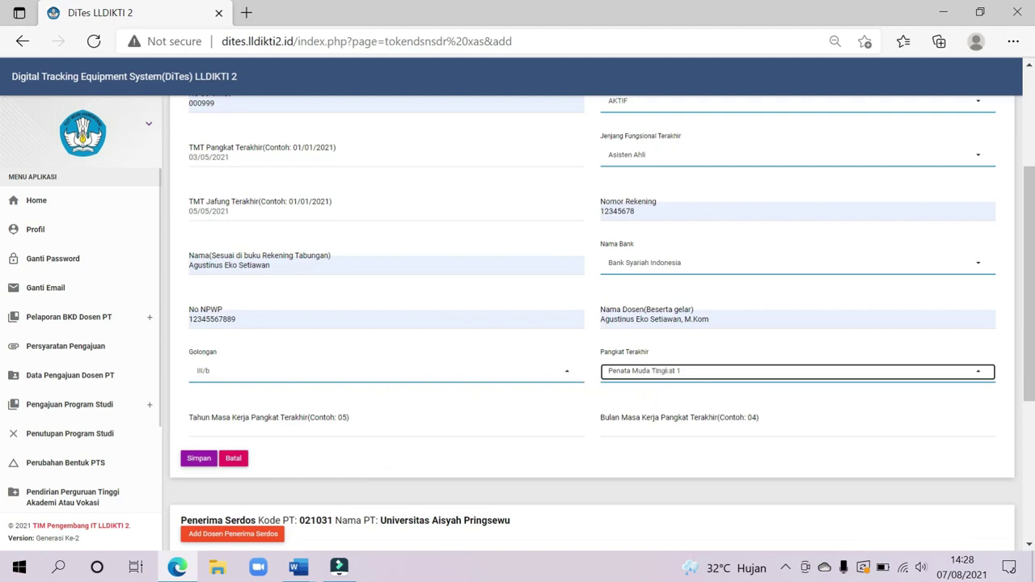
{"action": "key", "text": "Return"}
{"action": "left_click", "coordinate": [190, 428]}
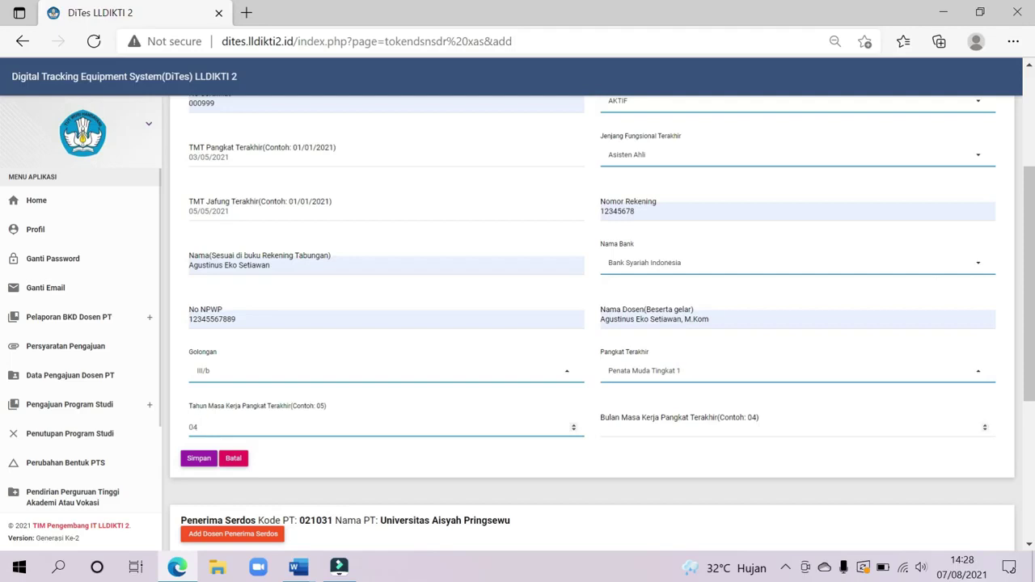
{"action": "left_click", "coordinate": [662, 429]}
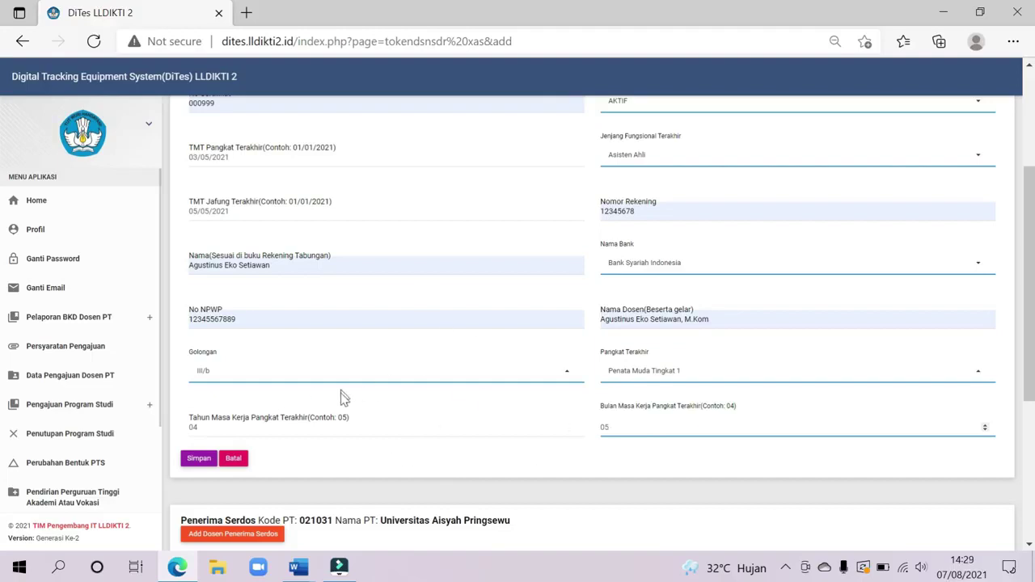
- Save the new Penerima Serdos record
{"action": "scroll", "coordinate": [363, 409], "scroll_direction": "down", "scroll_amount": 1}
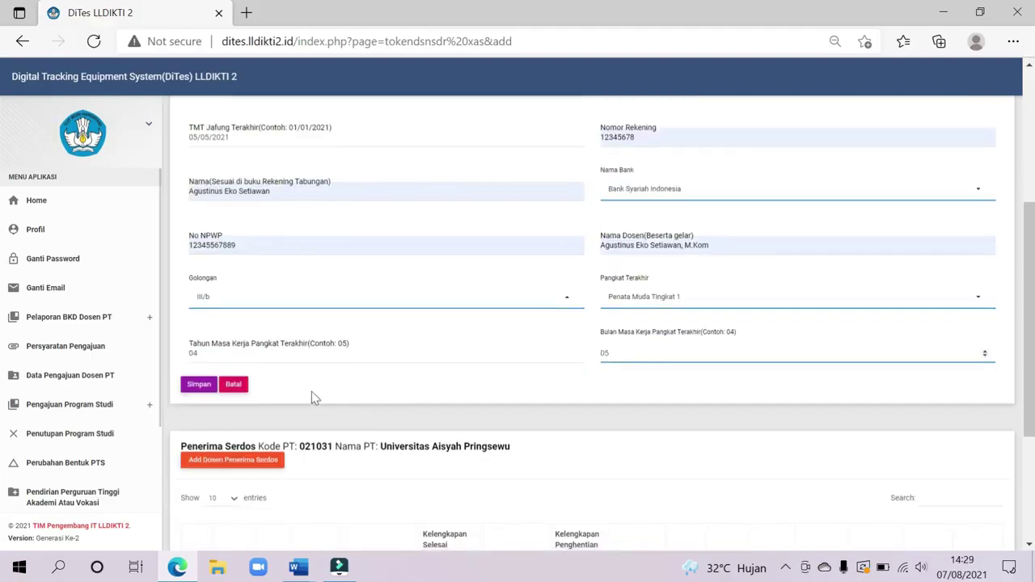
{"action": "left_click", "coordinate": [202, 387]}
{"action": "left_click", "coordinate": [724, 192]}
{"action": "left_click", "coordinate": [746, 218]}
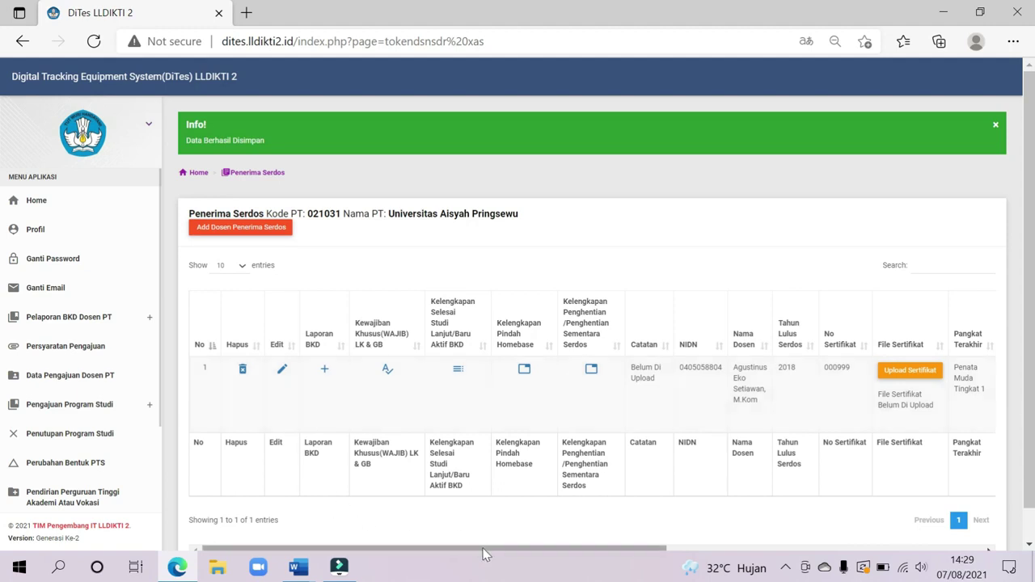
- Examine all columns of the saved lecturer record, including its certificate, SK and NPWP file upload fields
{"action": "left_click_drag", "start_coordinate": [490, 550], "coordinate": [604, 550]}
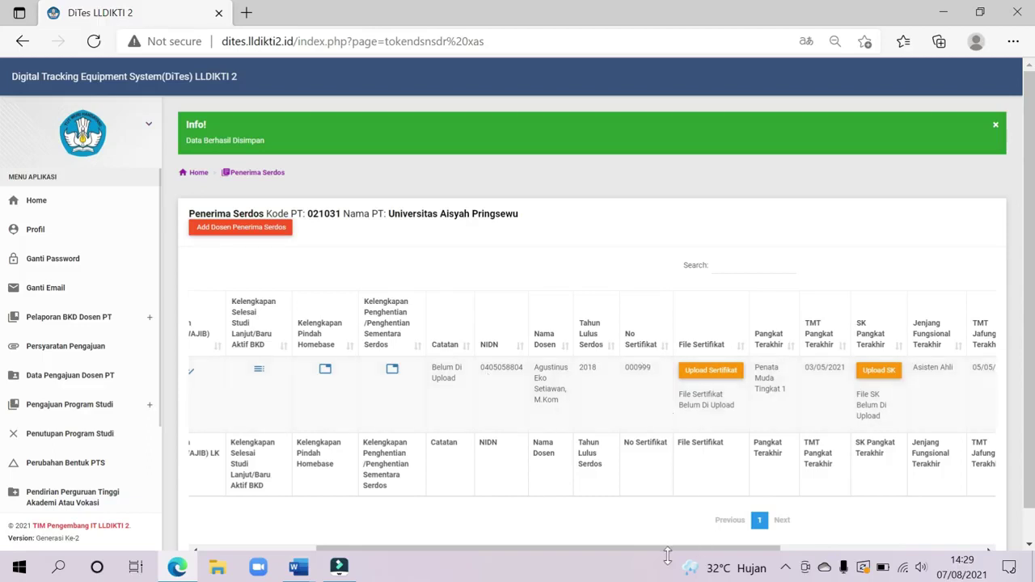
{"action": "left_click_drag", "start_coordinate": [668, 555], "coordinate": [758, 555]}
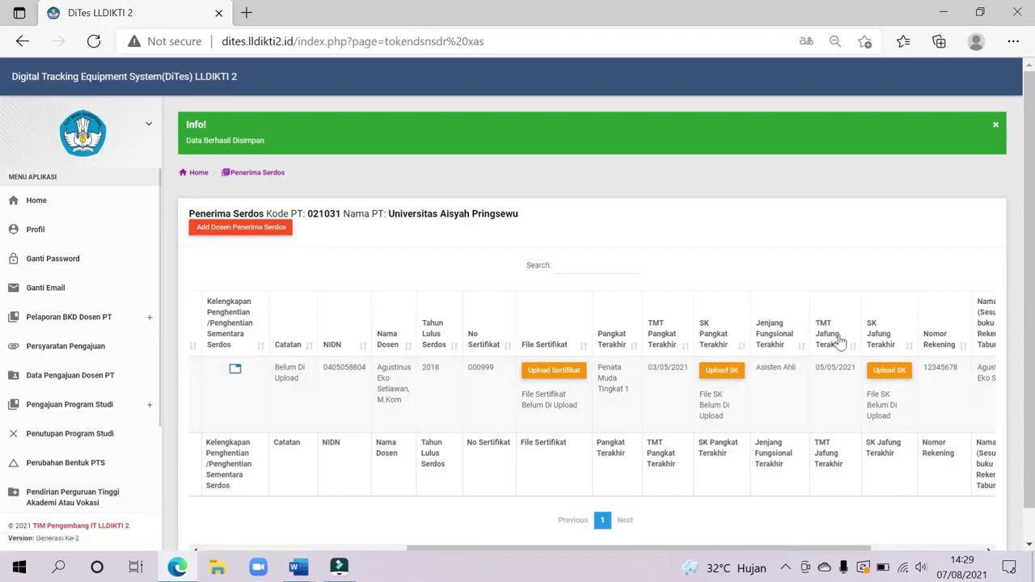
{"action": "left_click_drag", "start_coordinate": [809, 549], "coordinate": [843, 550]}
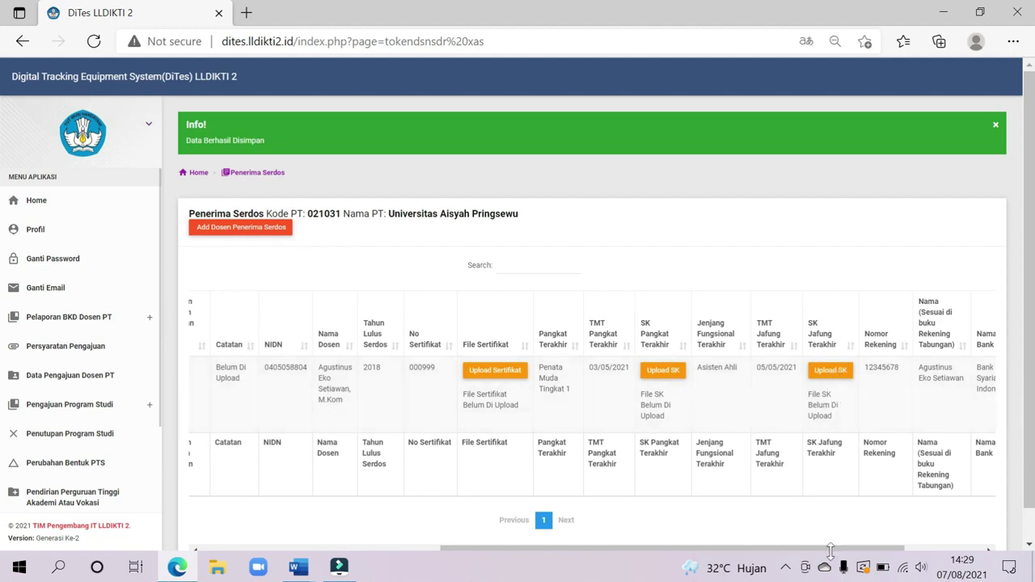
{"action": "left_click_drag", "start_coordinate": [836, 552], "coordinate": [913, 553]}
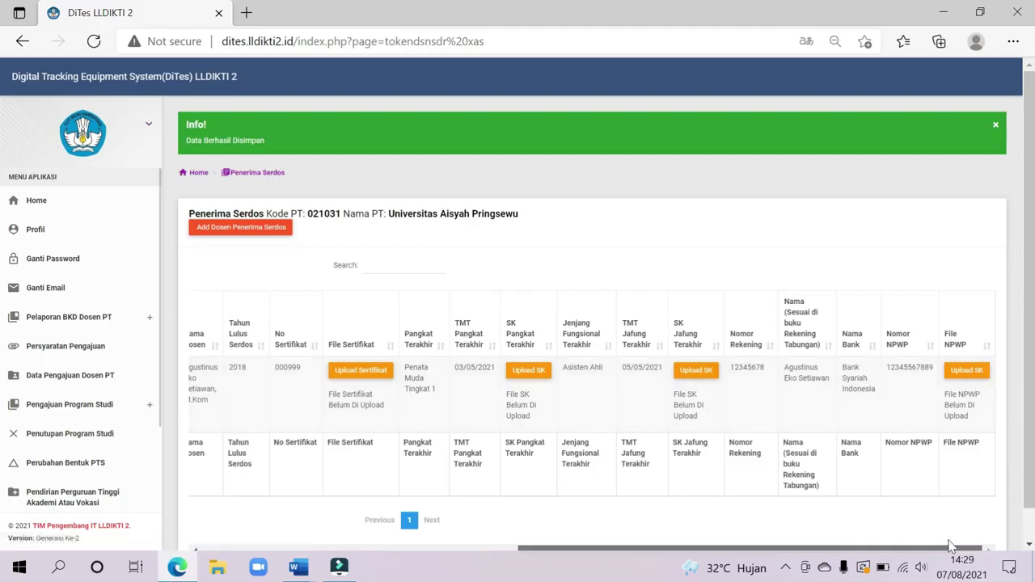
{"action": "left_click_drag", "start_coordinate": [898, 549], "coordinate": [619, 536]}
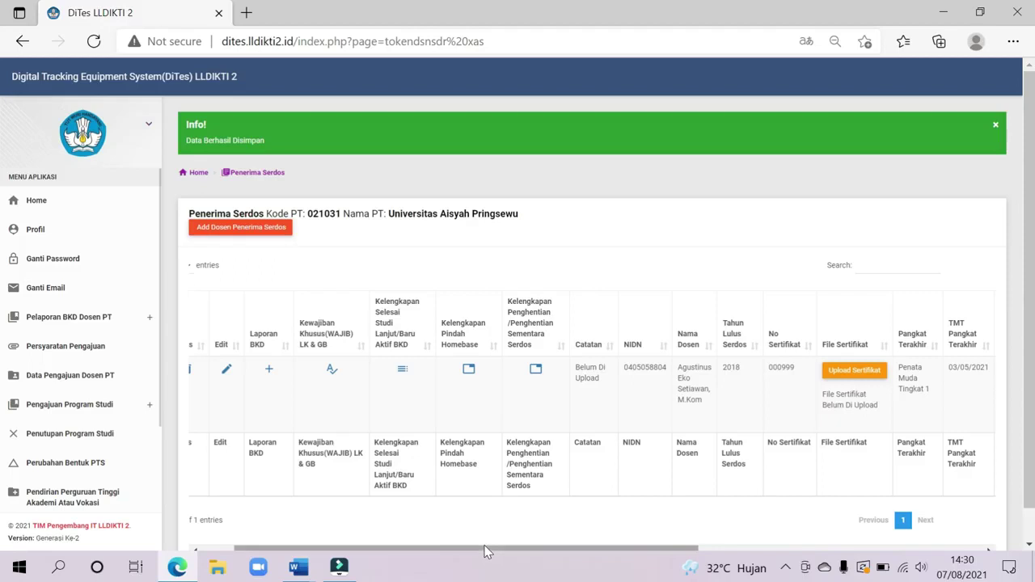
{"action": "left_click_drag", "start_coordinate": [487, 549], "coordinate": [454, 548]}
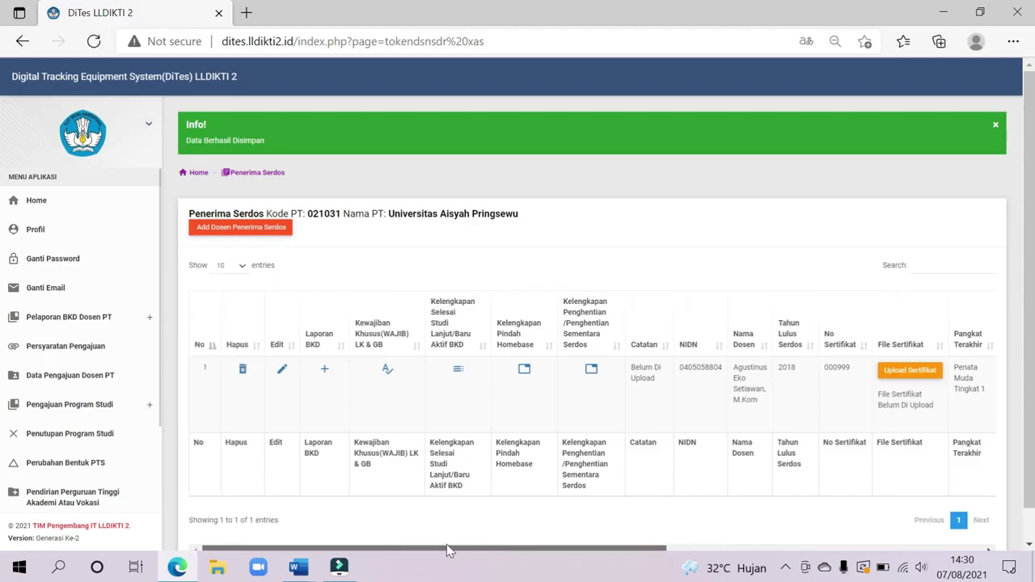
- Upload Sertifikat Dosen.pdf from the Downloads folder as the lecturer's certificate file
{"action": "left_click", "coordinate": [906, 373]}
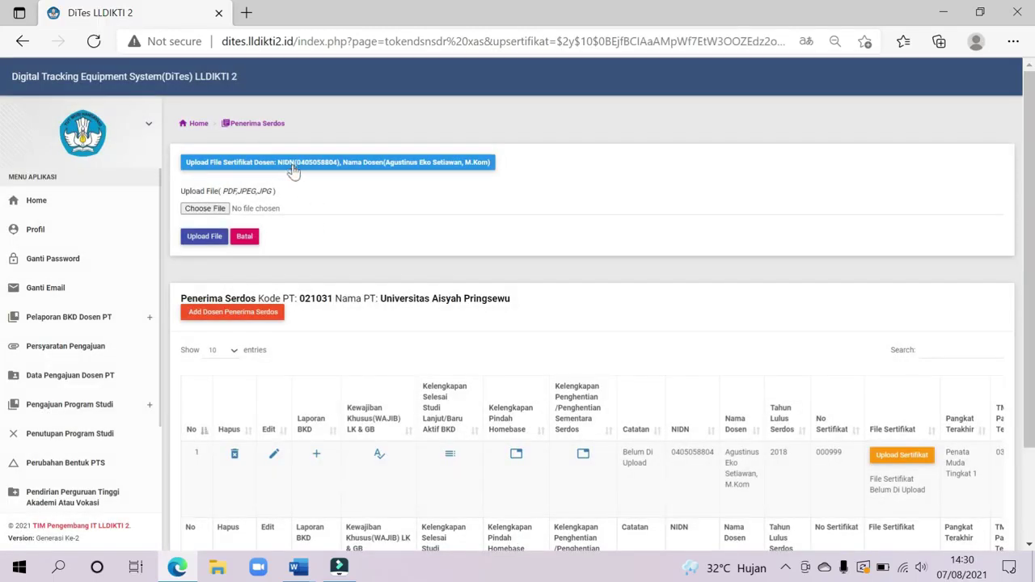
{"action": "left_click", "coordinate": [205, 208]}
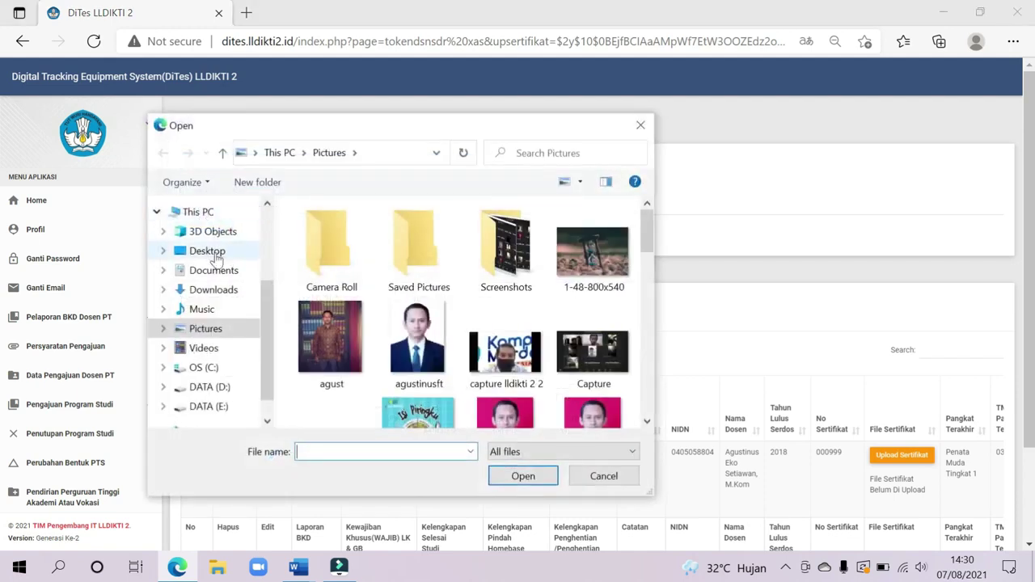
{"action": "left_click", "coordinate": [222, 251]}
{"action": "left_click", "coordinate": [238, 289]}
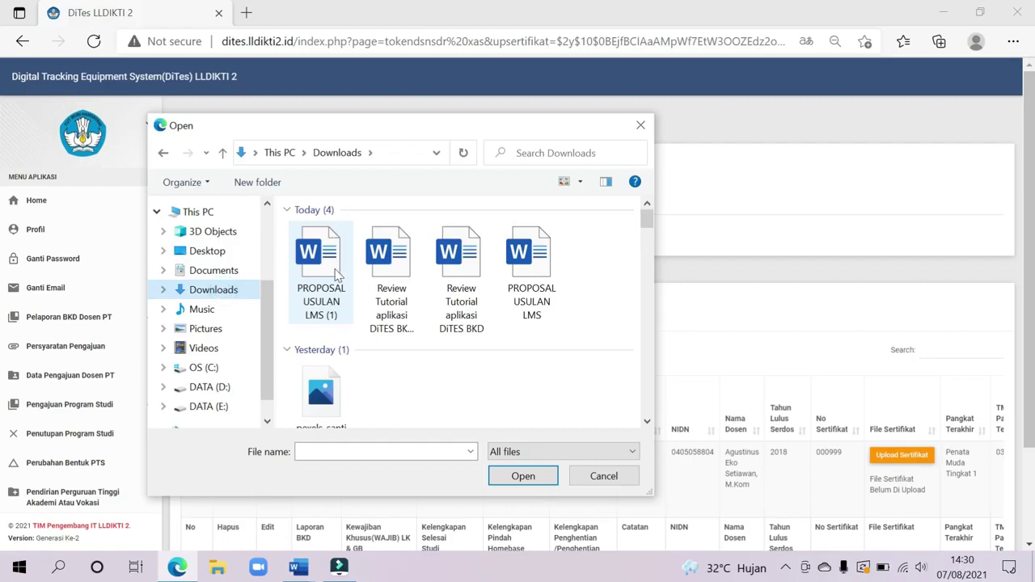
{"action": "scroll", "coordinate": [364, 275], "scroll_direction": "down", "scroll_amount": 3}
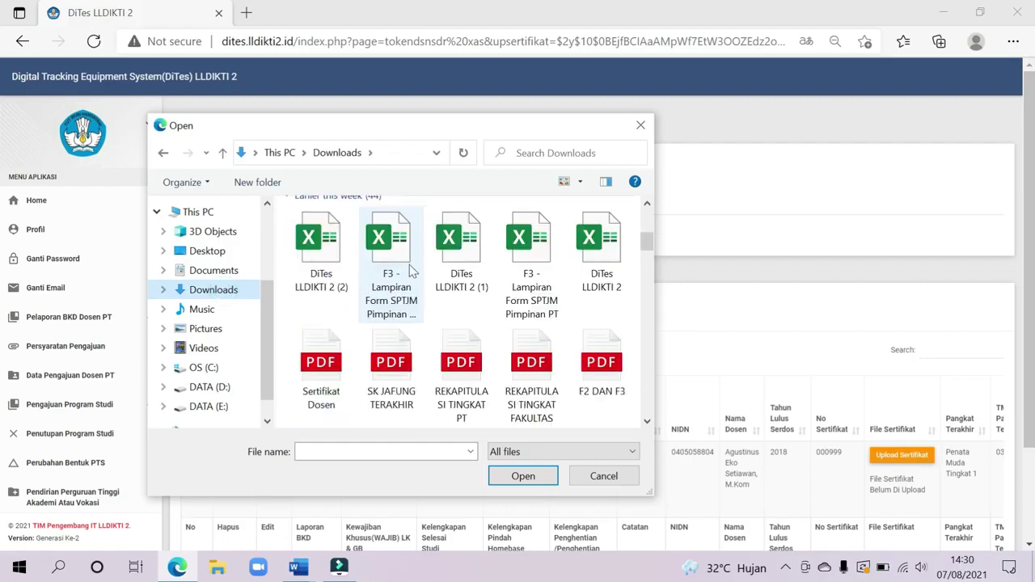
{"action": "scroll", "coordinate": [417, 279], "scroll_direction": "down", "scroll_amount": 3}
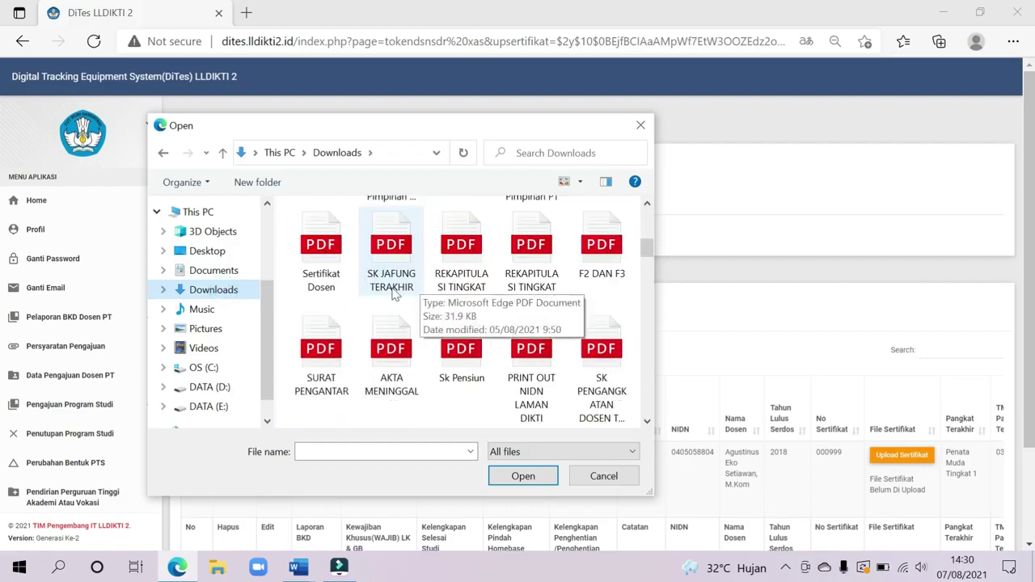
{"action": "left_click", "coordinate": [329, 265]}
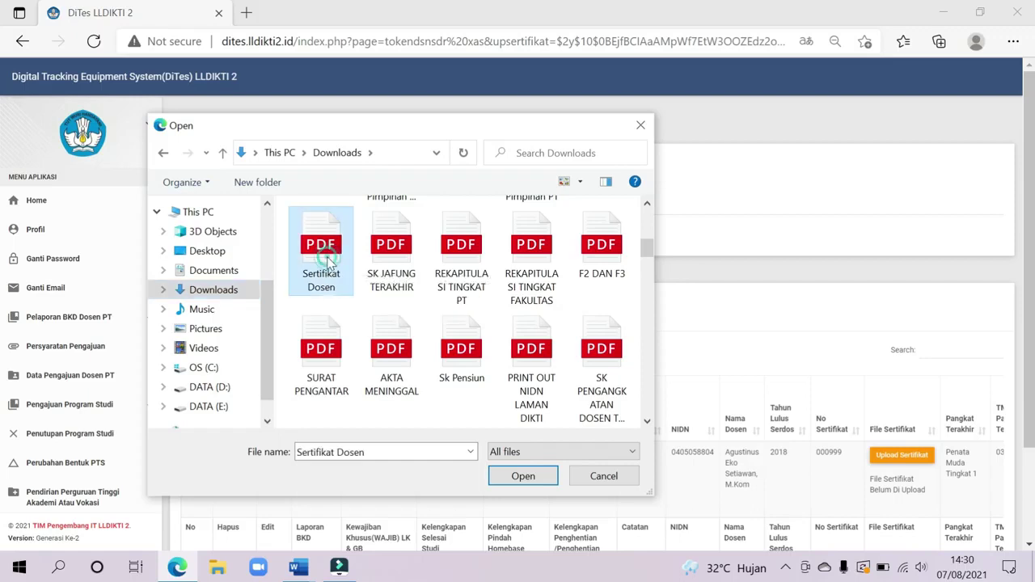
{"action": "left_click", "coordinate": [526, 482]}
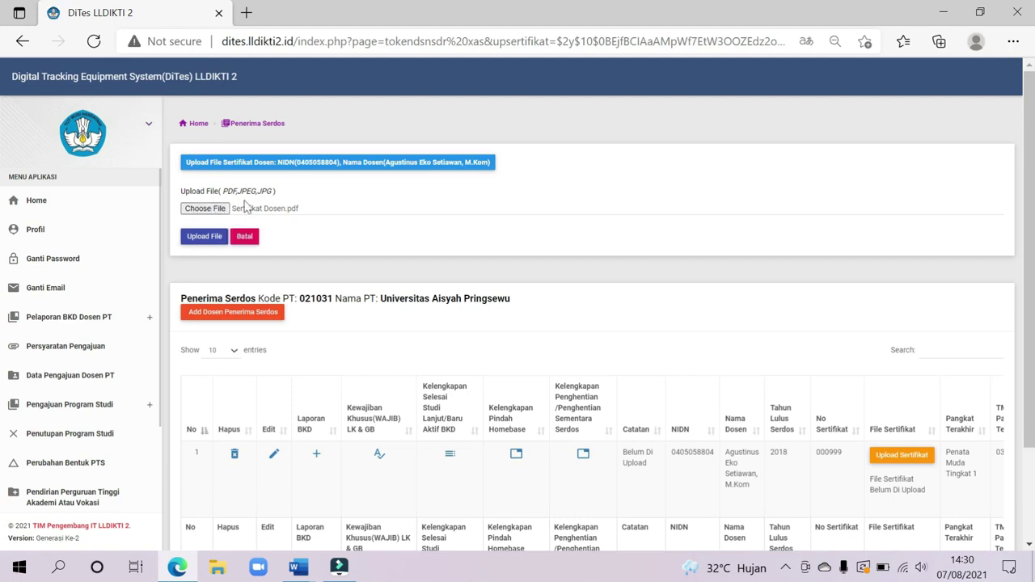
{"action": "left_click", "coordinate": [203, 238]}
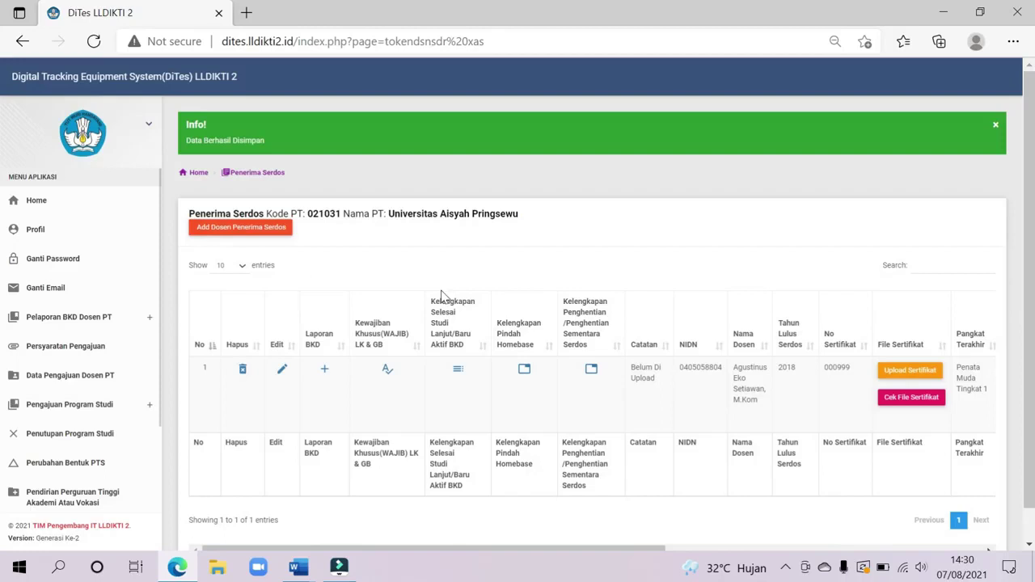
- Choose SK pangkat terakhir.pdf from the Downloads folder as the lecturer's SK Pangkat Terakhir file
{"action": "scroll", "coordinate": [677, 371], "scroll_direction": "down", "scroll_amount": 1}
{"action": "left_click_drag", "start_coordinate": [639, 518], "coordinate": [771, 521]}
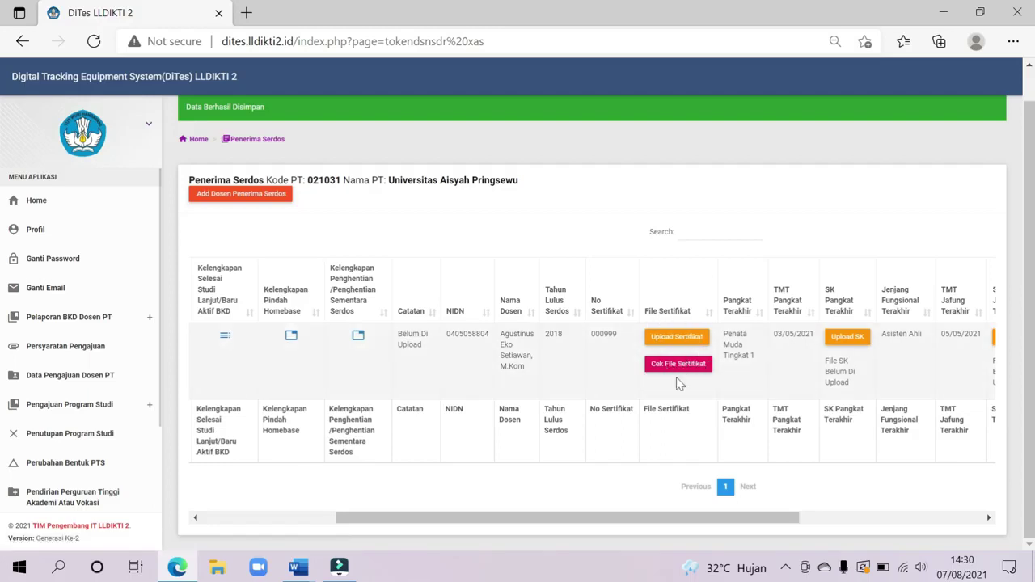
{"action": "left_click_drag", "start_coordinate": [668, 530], "coordinate": [709, 527]}
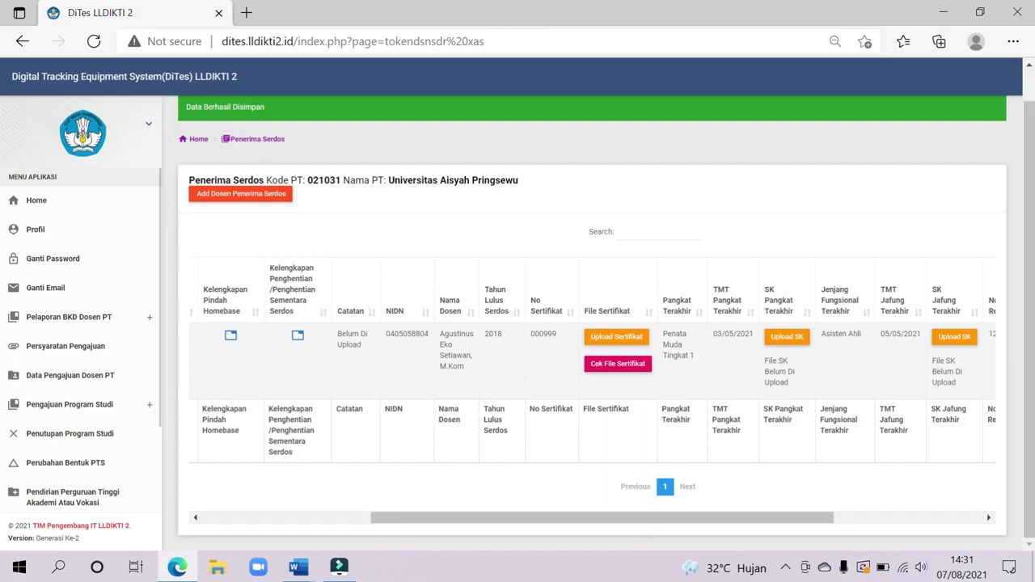
{"action": "left_click", "coordinate": [785, 340]}
{"action": "left_click", "coordinate": [204, 209]}
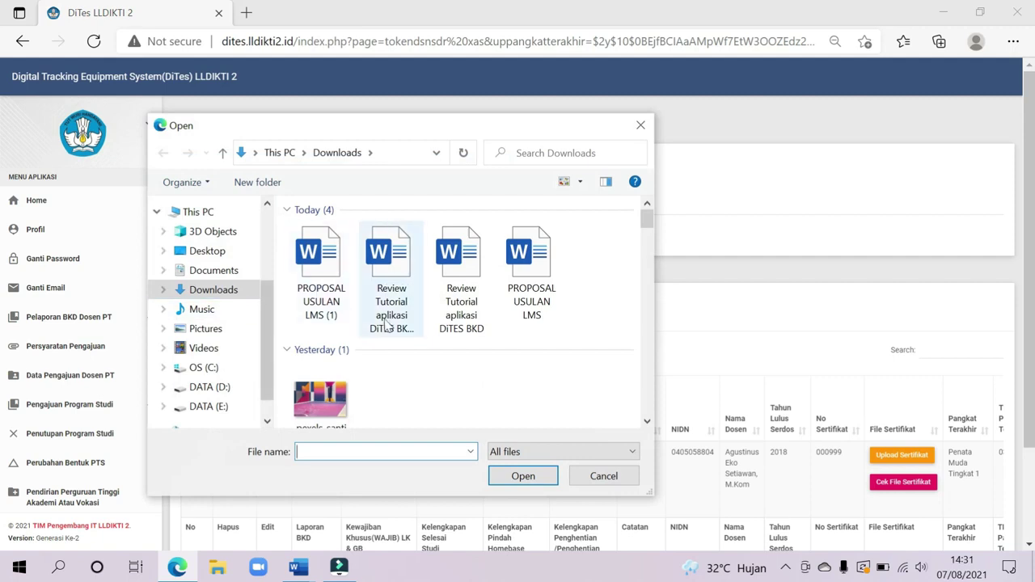
{"action": "scroll", "coordinate": [387, 323], "scroll_direction": "down", "scroll_amount": 6}
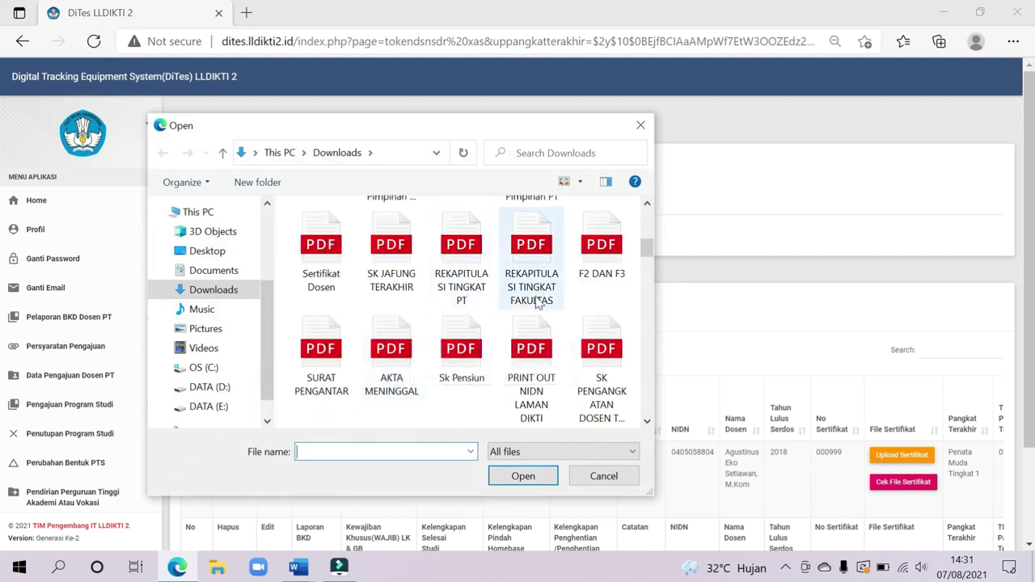
{"action": "scroll", "coordinate": [593, 321], "scroll_direction": "down", "scroll_amount": 1}
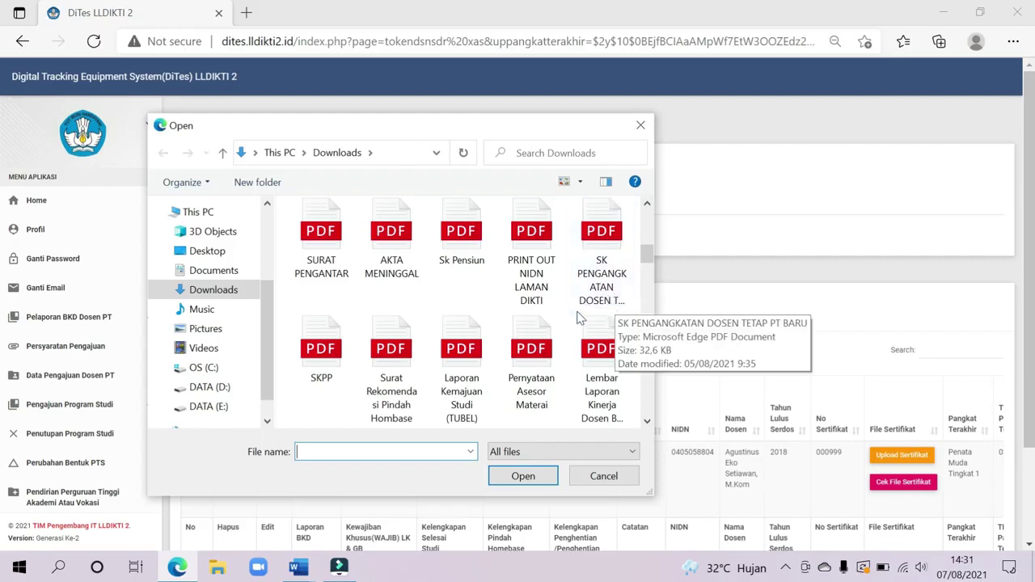
{"action": "scroll", "coordinate": [578, 318], "scroll_direction": "down", "scroll_amount": 2}
{"action": "left_click", "coordinate": [391, 368]}
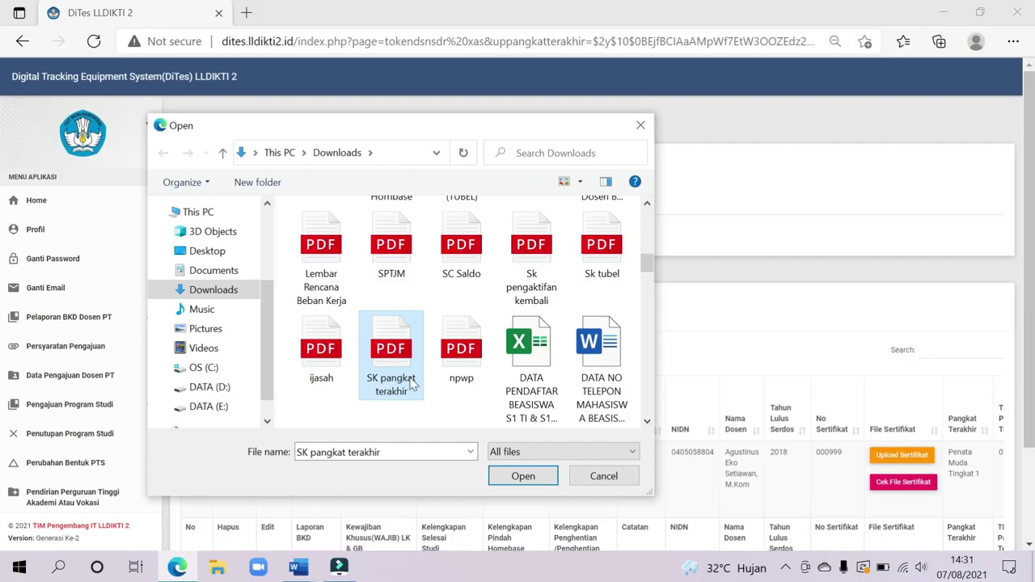
{"action": "left_click", "coordinate": [530, 481]}
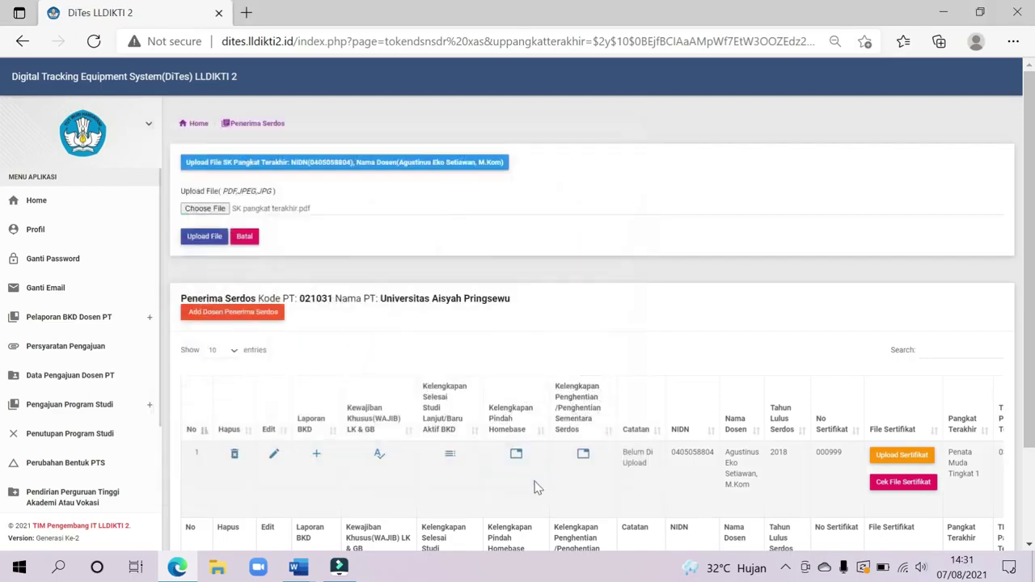
- Submit the SK Pangkat Terakhir file upload and decline the offer to translate the page
{"action": "scroll", "coordinate": [608, 496], "scroll_direction": "down", "scroll_amount": 1}
{"action": "scroll", "coordinate": [611, 496], "scroll_direction": "up", "scroll_amount": 1}
{"action": "left_click", "coordinate": [207, 239]}
{"action": "left_click", "coordinate": [200, 241]}
{"action": "left_click", "coordinate": [209, 239]}
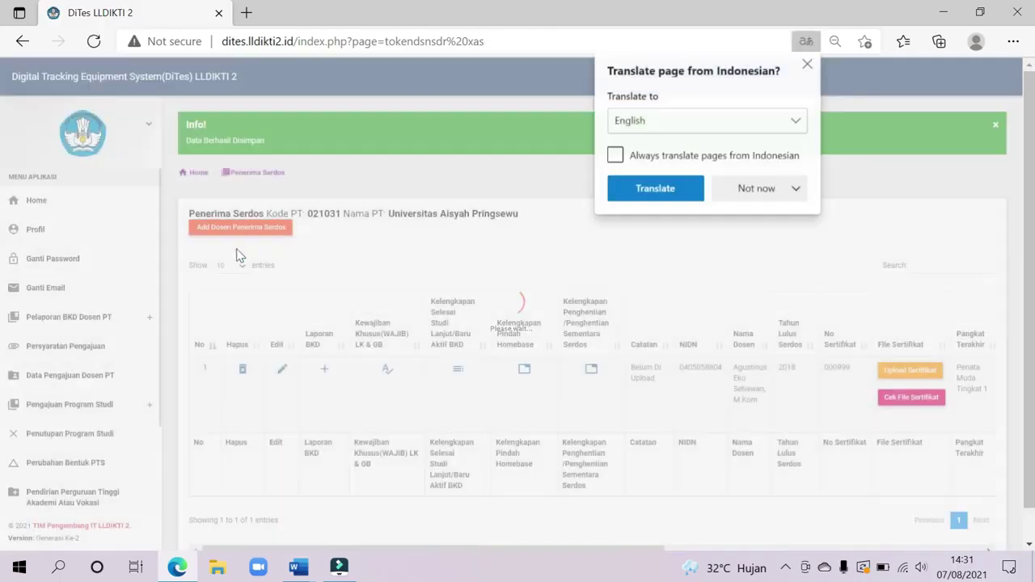
{"action": "left_click", "coordinate": [752, 194]}
{"action": "left_click", "coordinate": [753, 215]}
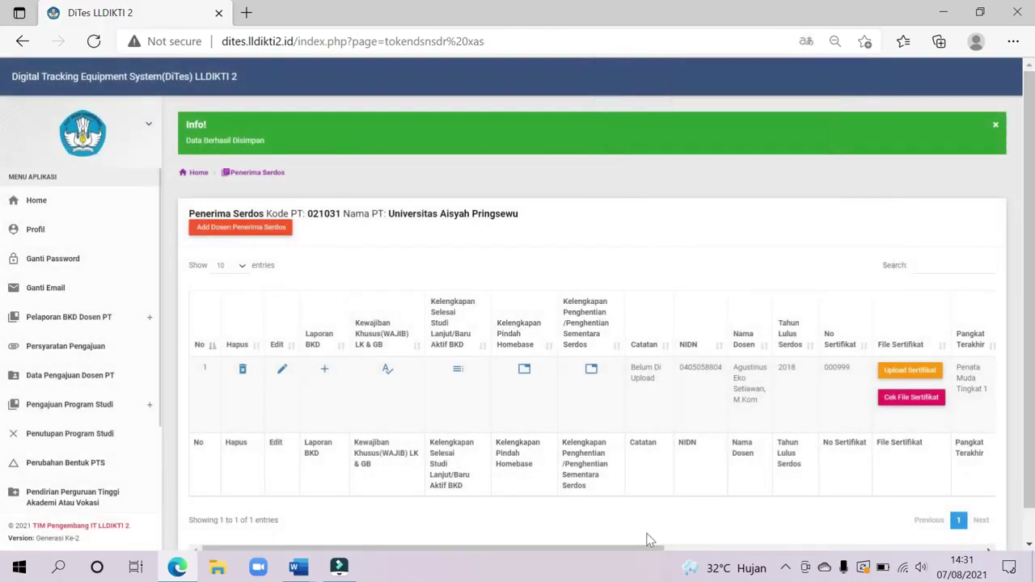
- Check the uploaded Sertifikat Dosen and SK Pangkat Terakhir files by opening each one and closing it again
{"action": "left_click", "coordinate": [789, 550]}
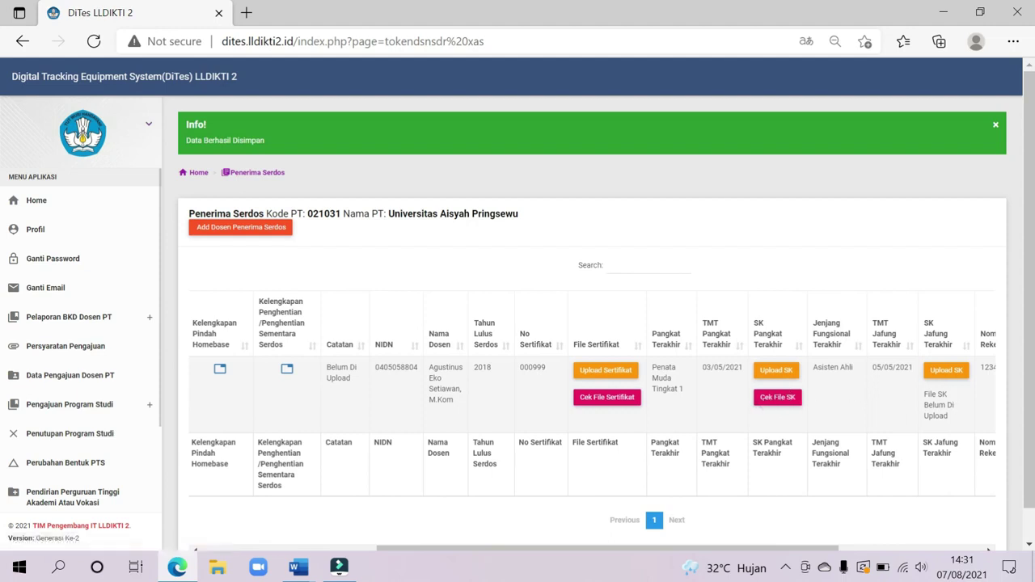
{"action": "mouse_move", "coordinate": [593, 554]}
{"action": "left_mouse_down"}
{"action": "mouse_move", "coordinate": [720, 559]}
{"action": "mouse_move", "coordinate": [580, 560]}
{"action": "left_mouse_up"}
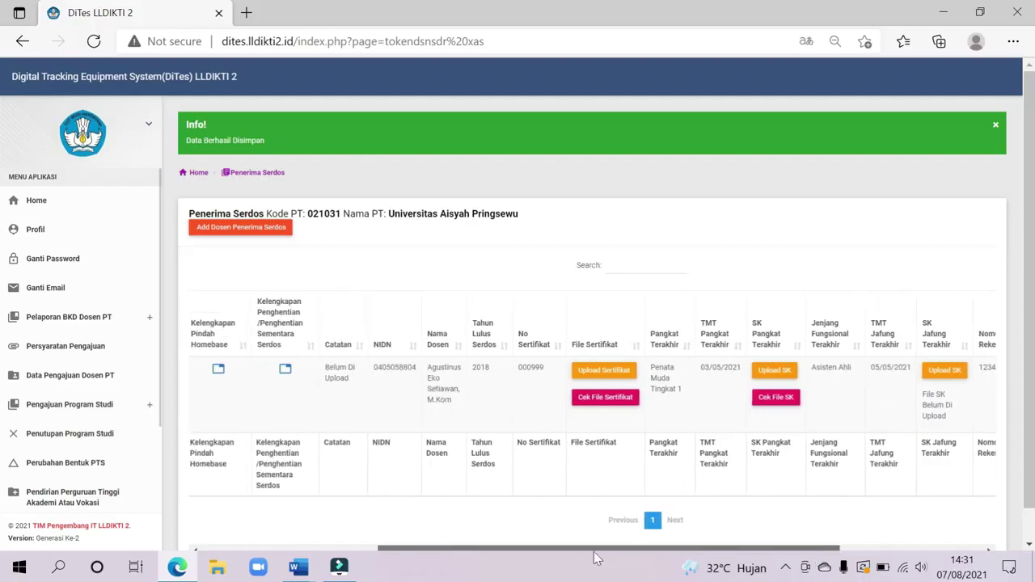
{"action": "left_click", "coordinate": [595, 398]}
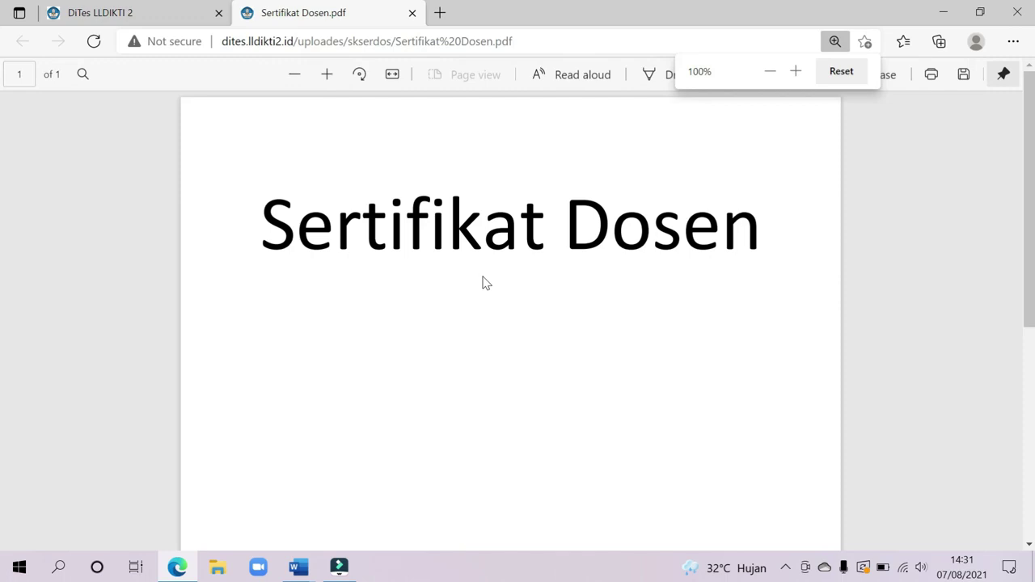
{"action": "left_click", "coordinate": [412, 13]}
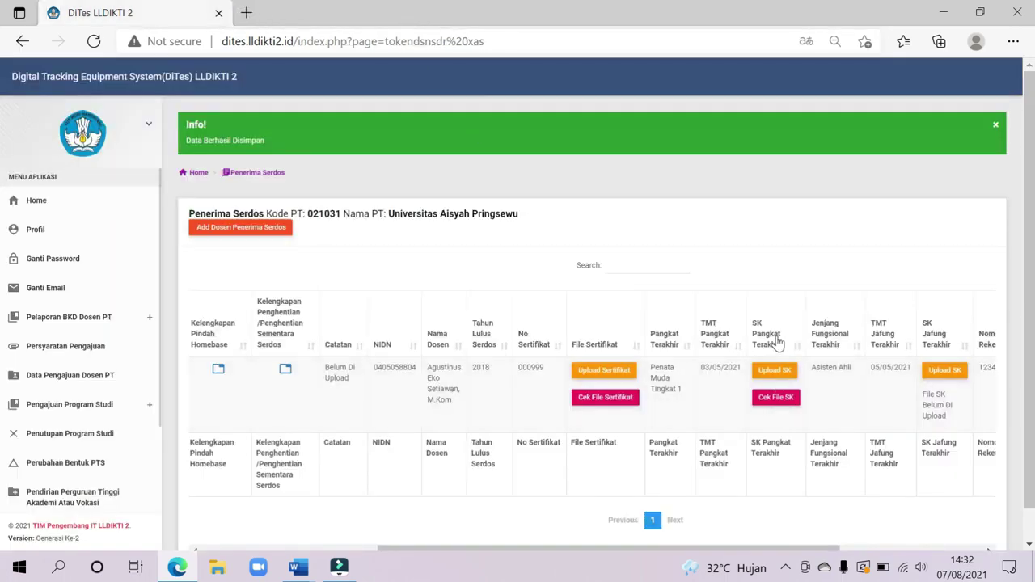
{"action": "left_click", "coordinate": [778, 398]}
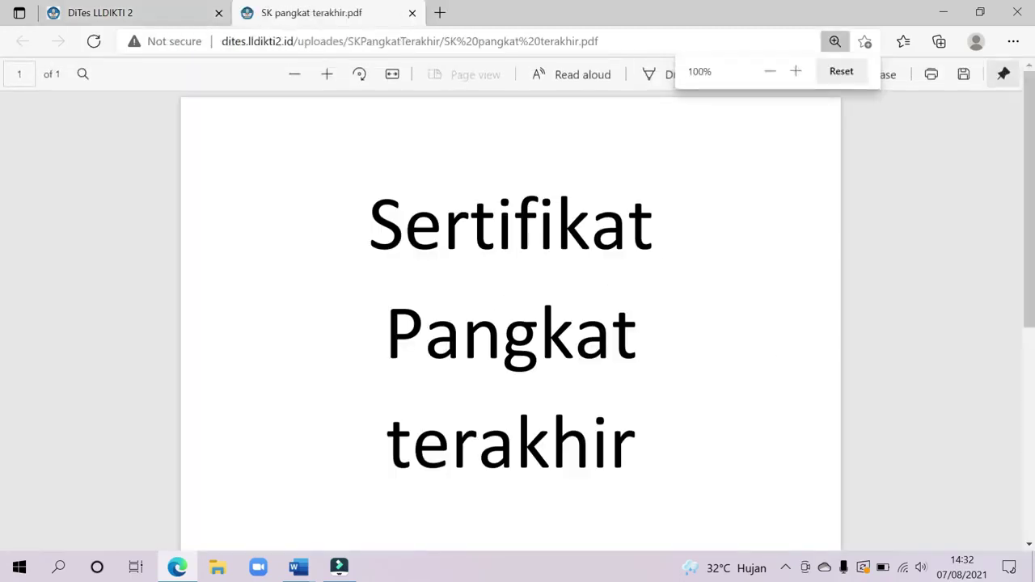
{"action": "left_click", "coordinate": [410, 13]}
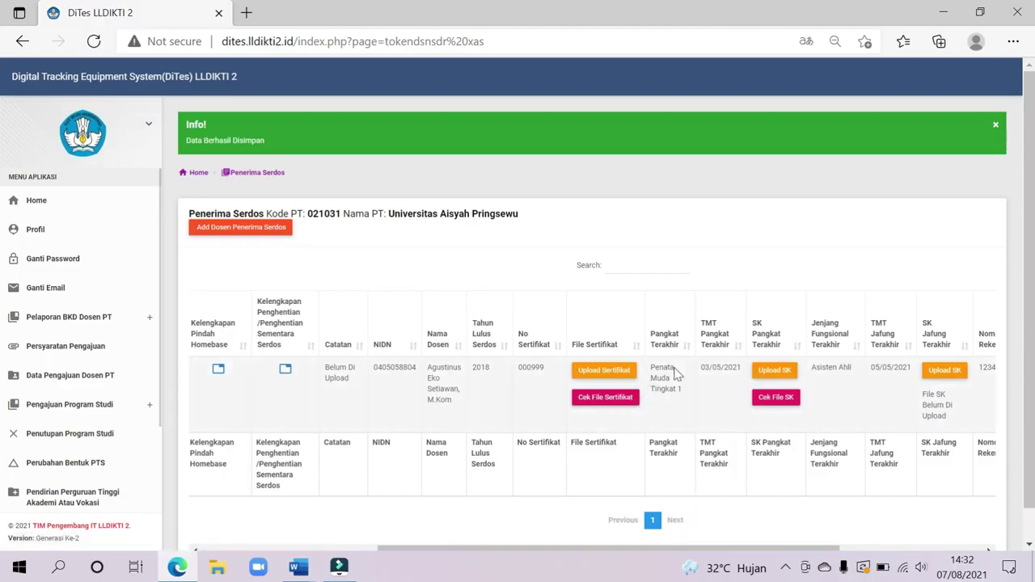
{"action": "left_click_drag", "start_coordinate": [704, 555], "coordinate": [657, 519]}
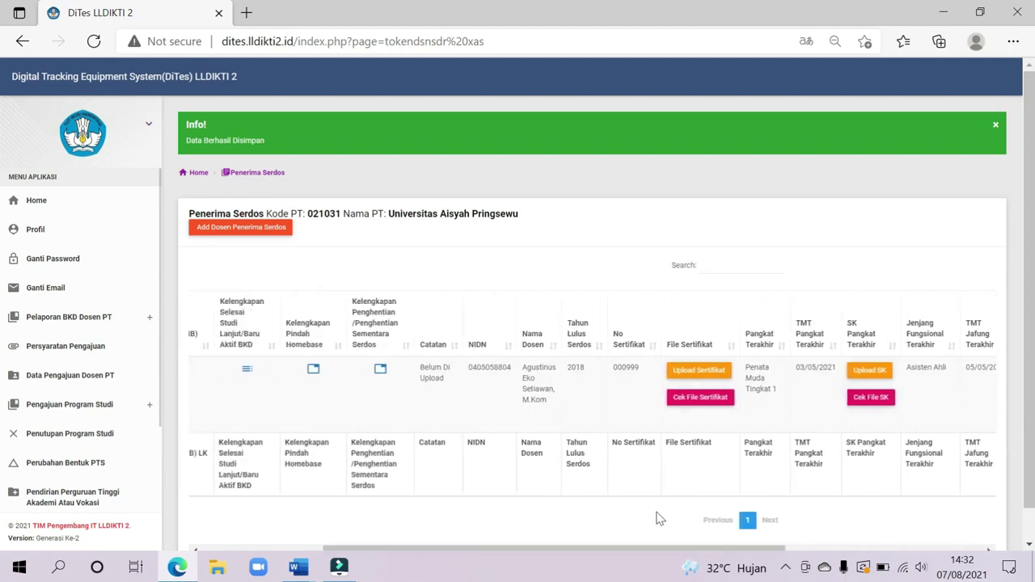
{"action": "left_click_drag", "start_coordinate": [724, 548], "coordinate": [770, 563]}
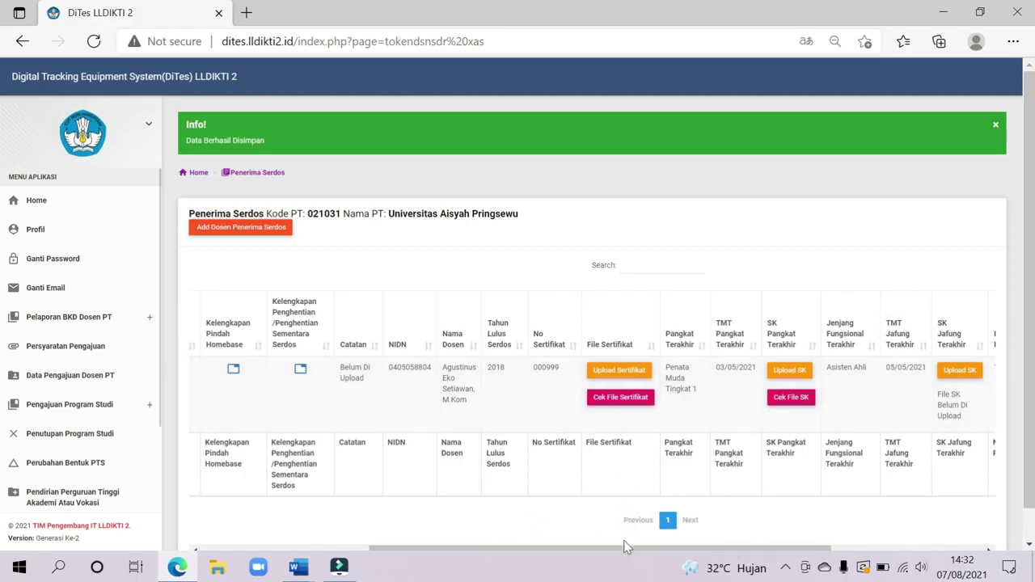
{"action": "left_click_drag", "start_coordinate": [598, 555], "coordinate": [391, 544]}
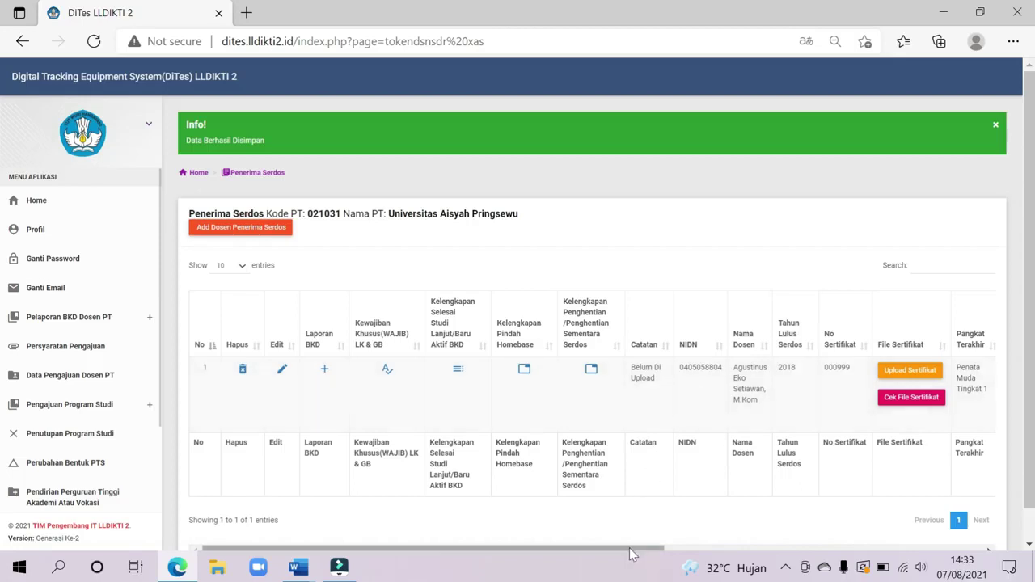
{"action": "scroll", "coordinate": [652, 477], "scroll_direction": "right", "scroll_amount": 3}
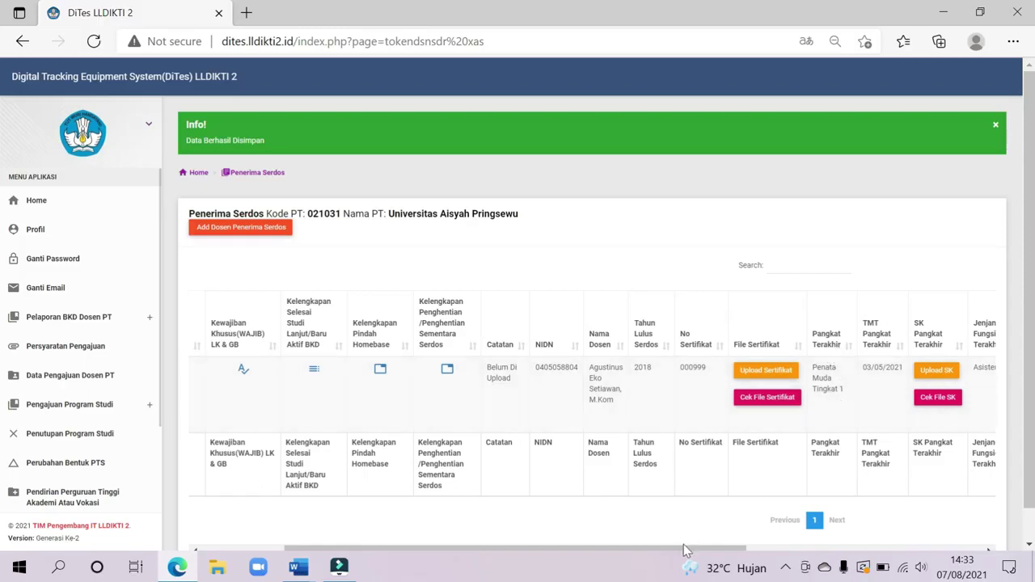
{"action": "scroll", "coordinate": [684, 550], "scroll_direction": "left", "scroll_amount": 3}
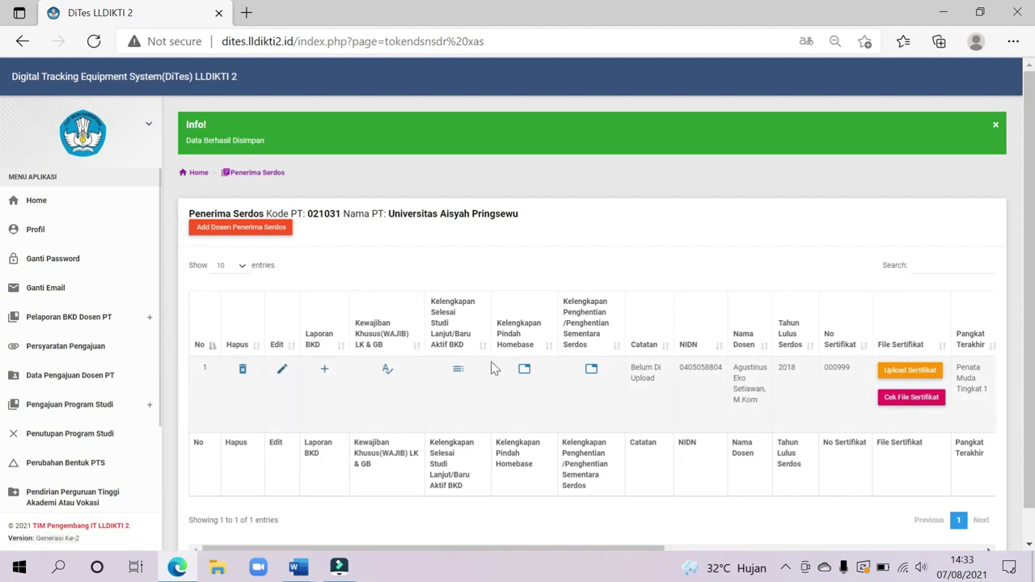
- Edit the lecturer's Penerima Serdos record, setting Tahun Lulus Serdos to 2019, and save it
{"action": "left_click", "coordinate": [280, 369]}
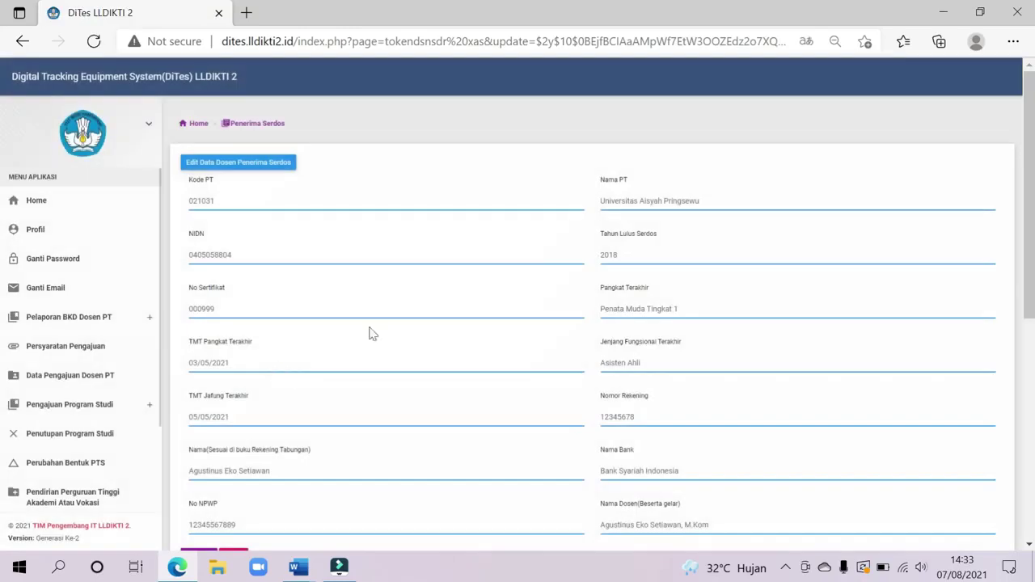
{"action": "scroll", "coordinate": [383, 296], "scroll_direction": "down", "scroll_amount": 2}
{"action": "scroll", "coordinate": [383, 296], "scroll_direction": "up", "scroll_amount": 2}
{"action": "scroll", "coordinate": [317, 394], "scroll_direction": "down", "scroll_amount": 3}
{"action": "left_click", "coordinate": [200, 335]}
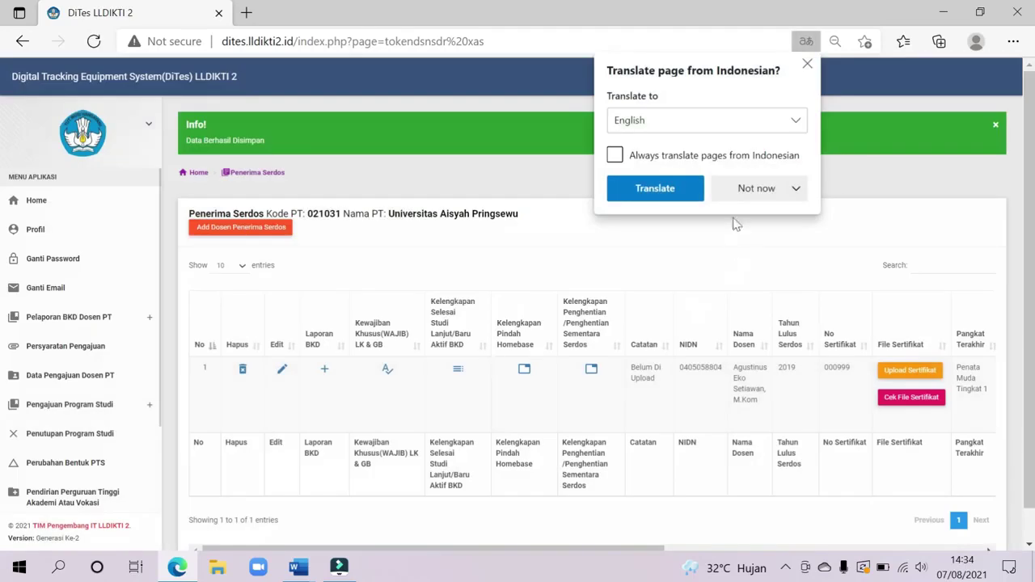
{"action": "left_click", "coordinate": [742, 189]}
{"action": "left_click", "coordinate": [748, 215]}
- Review the updated lecturer record and open its Laporan BKD page
{"action": "left_click_drag", "start_coordinate": [636, 551], "coordinate": [684, 550]}
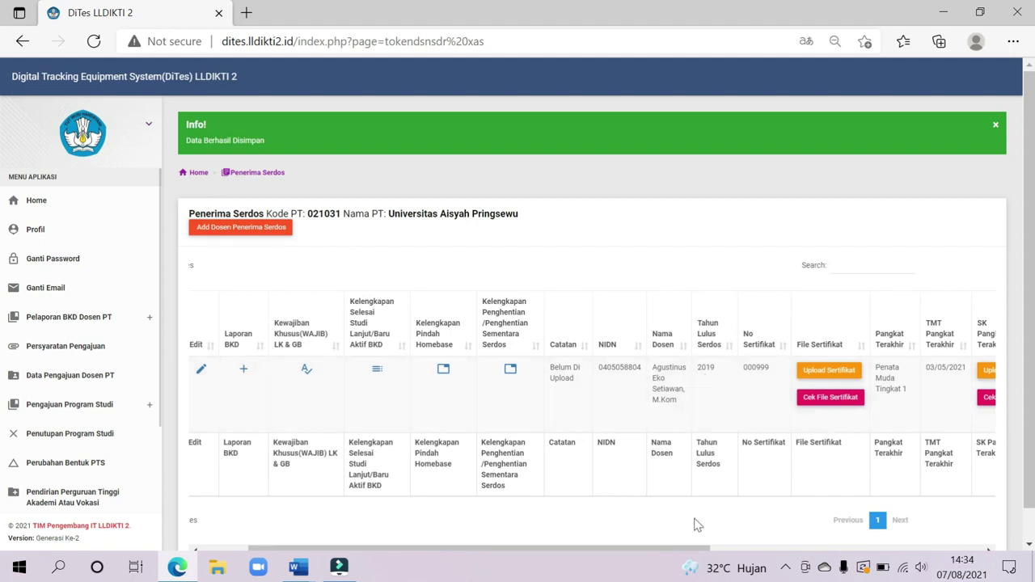
{"action": "left_click_drag", "start_coordinate": [697, 550], "coordinate": [705, 551]}
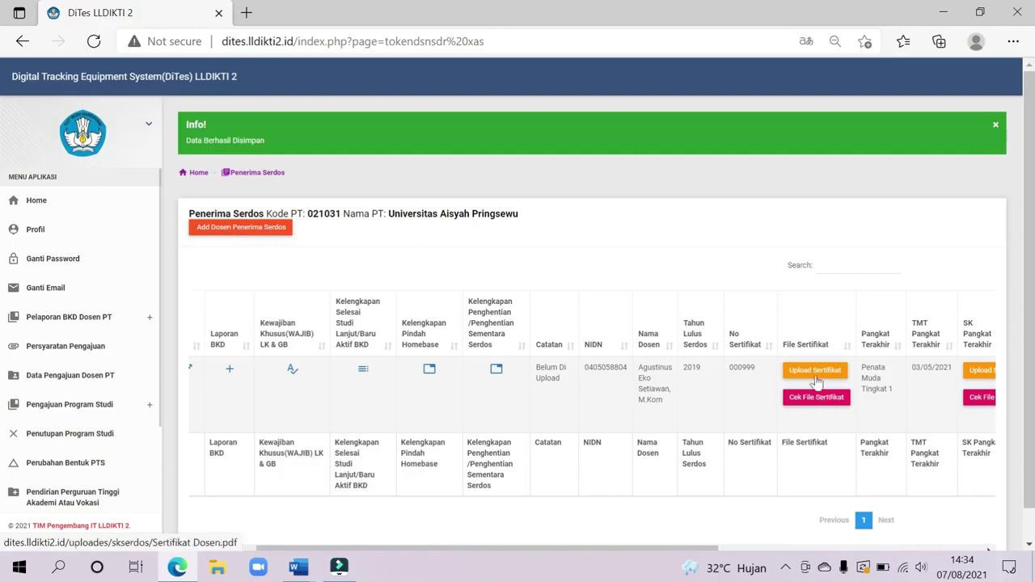
{"action": "left_click_drag", "start_coordinate": [717, 550], "coordinate": [911, 478]}
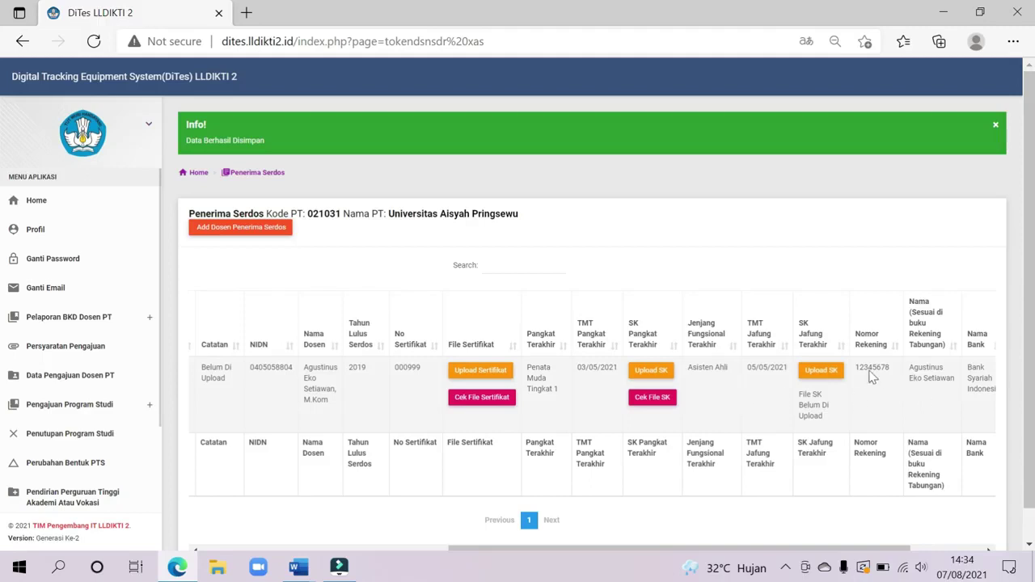
{"action": "left_click_drag", "start_coordinate": [793, 544], "coordinate": [522, 546]}
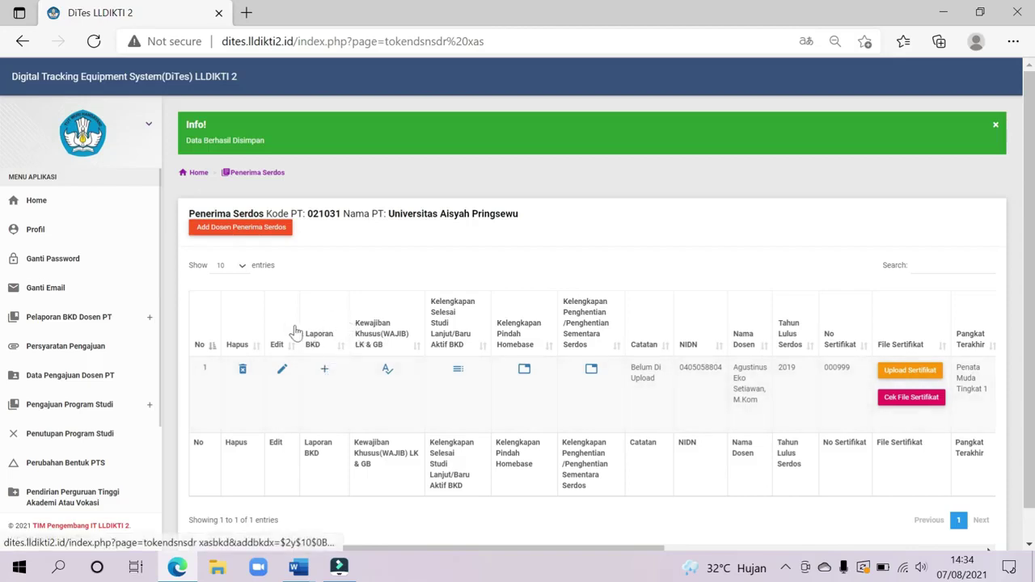
{"action": "left_click", "coordinate": [325, 372]}
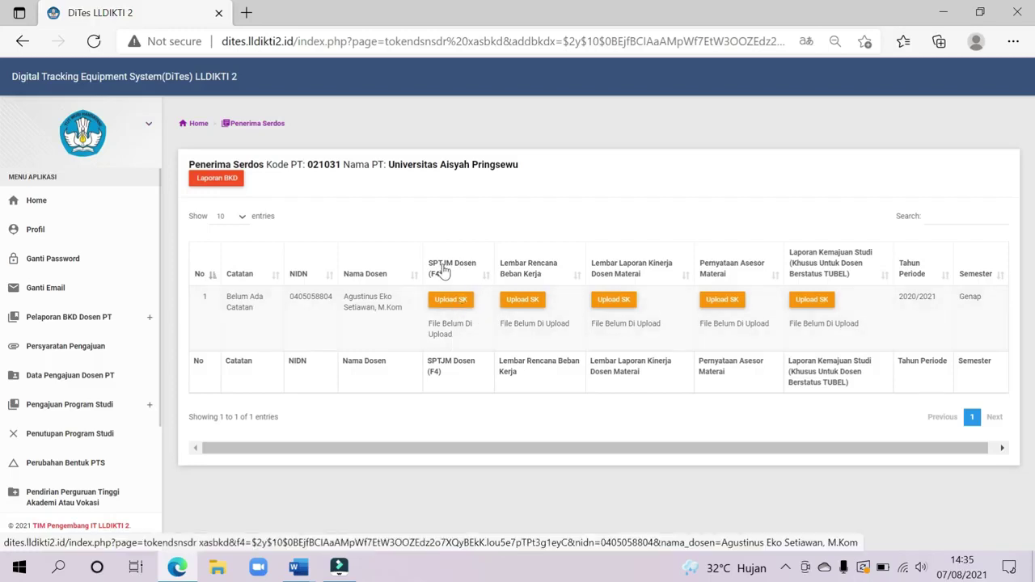
- Choose SPTJM.pdf from the Downloads folder as the SPTJM Dosen (F4) file of the BKD report
{"action": "left_click", "coordinate": [450, 300]}
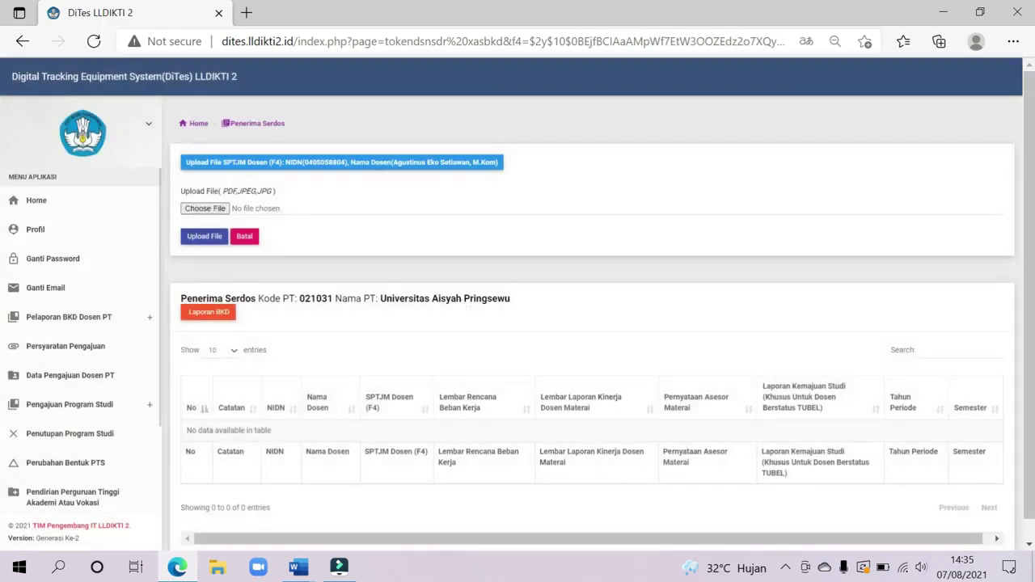
{"action": "left_click", "coordinate": [206, 210]}
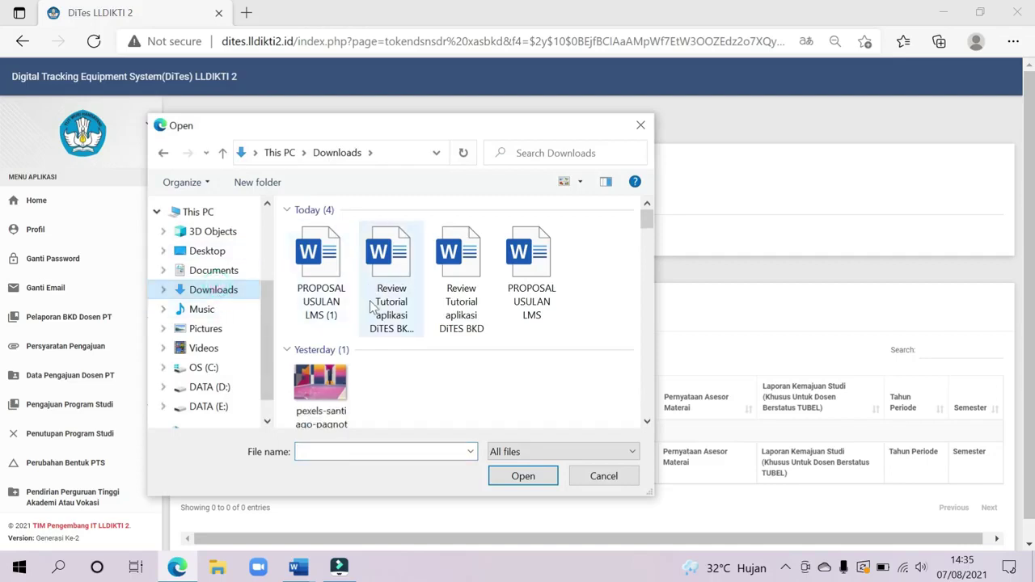
{"action": "scroll", "coordinate": [376, 304], "scroll_direction": "down", "scroll_amount": 6}
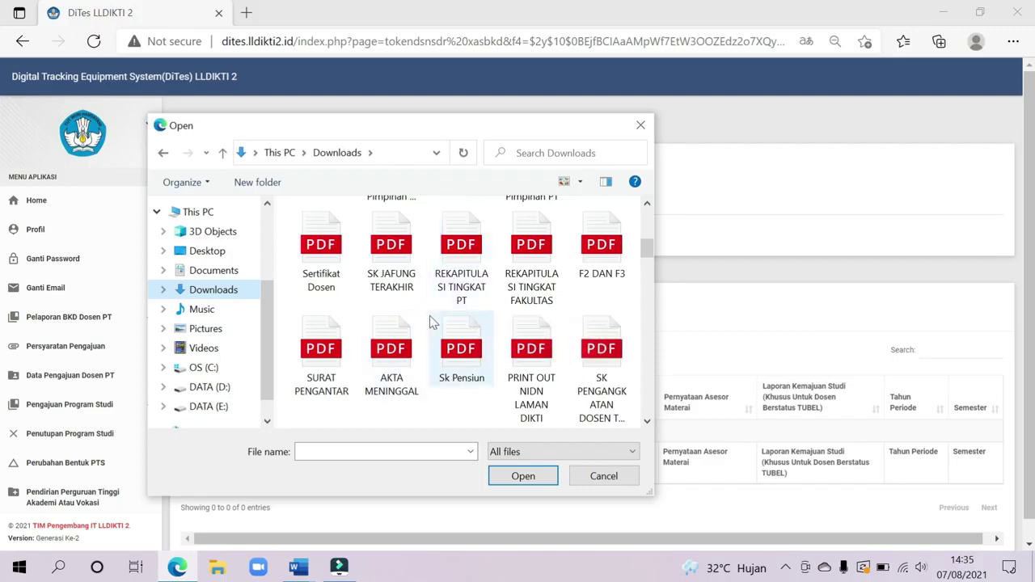
{"action": "scroll", "coordinate": [429, 315], "scroll_direction": "down", "scroll_amount": 1}
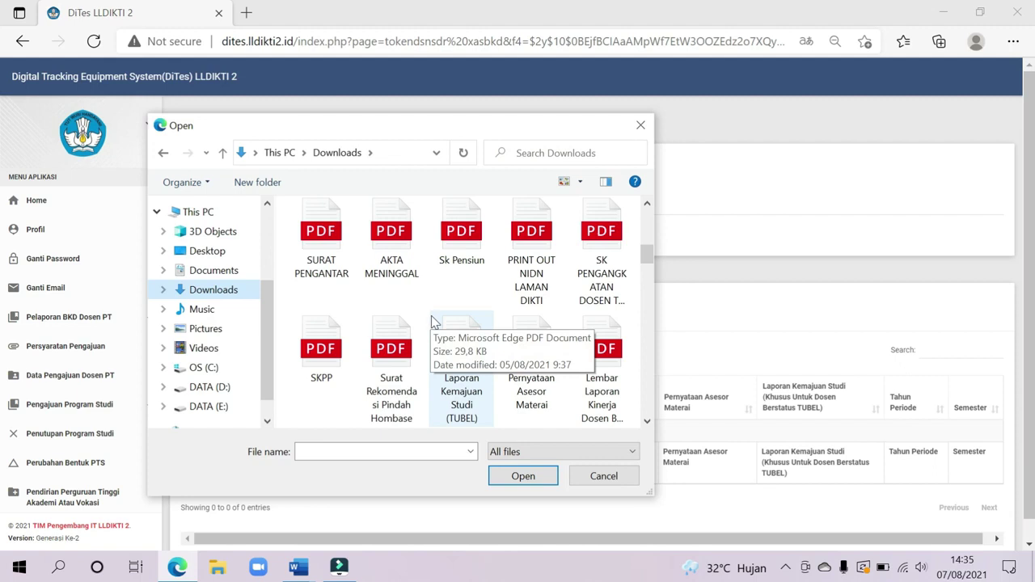
{"action": "scroll", "coordinate": [432, 318], "scroll_direction": "down", "scroll_amount": 1}
{"action": "scroll", "coordinate": [413, 314], "scroll_direction": "down", "scroll_amount": 1}
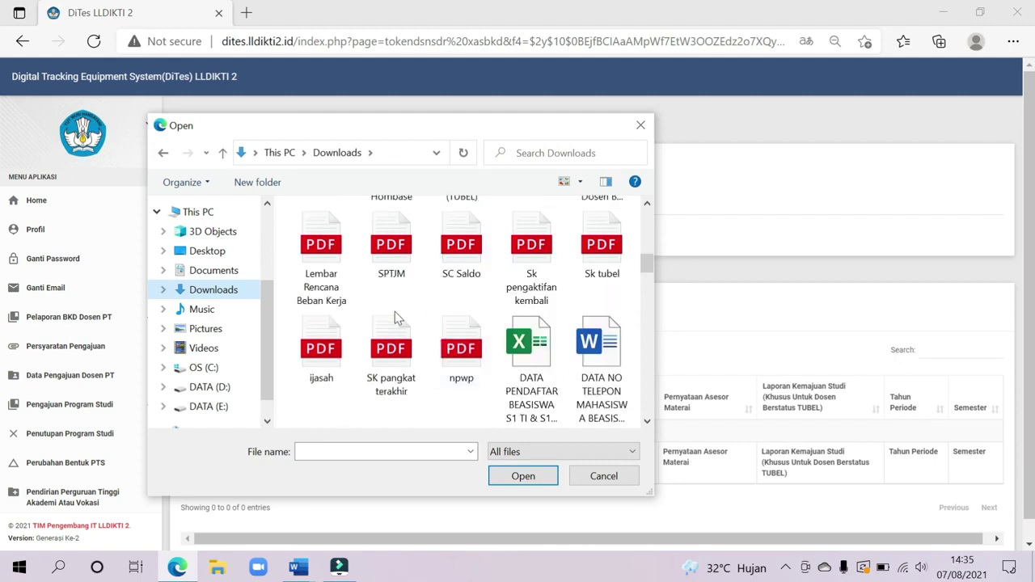
{"action": "left_click", "coordinate": [397, 256]}
{"action": "left_click", "coordinate": [518, 476]}
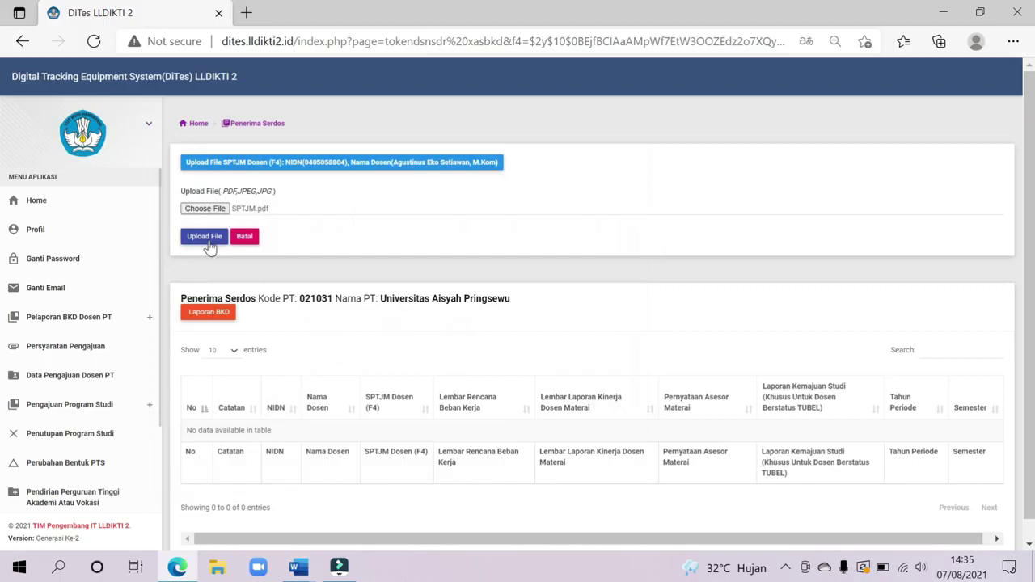
- Submit the SPTJM Dosen (F4) upload and open the stored file to check it
{"action": "left_click", "coordinate": [206, 239]}
{"action": "left_click", "coordinate": [744, 195]}
{"action": "left_click", "coordinate": [759, 220]}
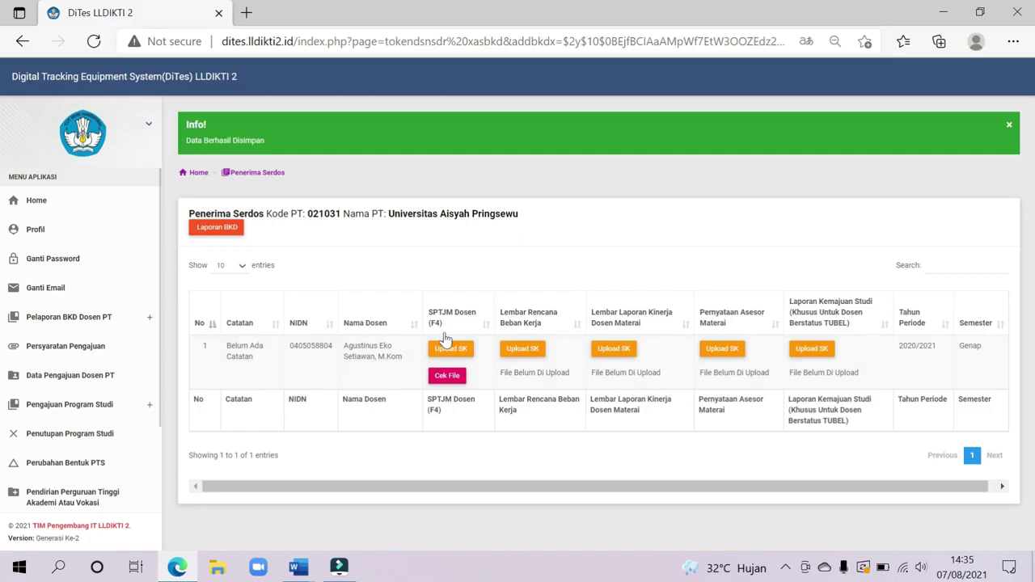
{"action": "left_click", "coordinate": [447, 376]}
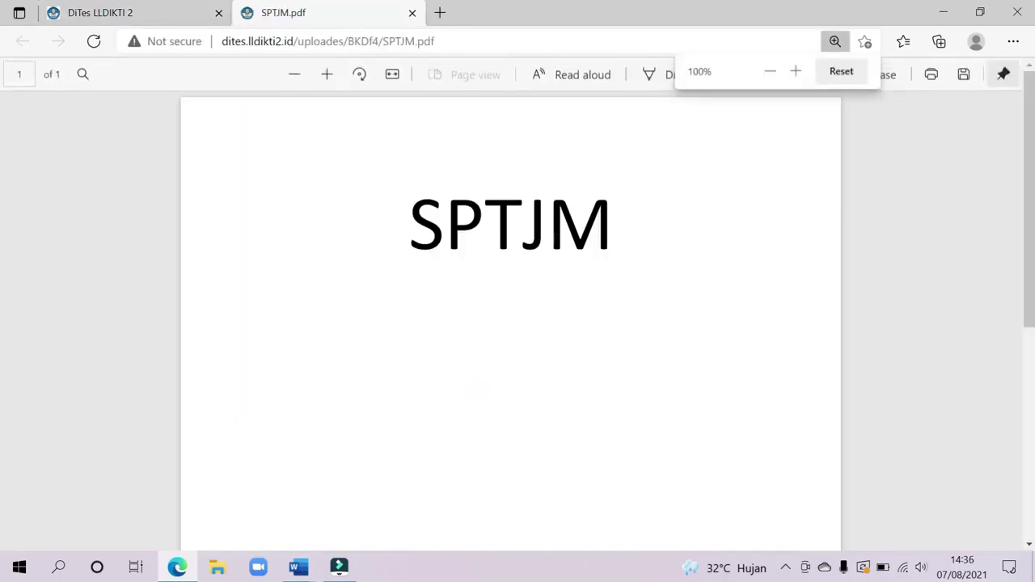
- Close the opened SPTJM file and choose Lembar Rencana Beban Kerja.pdf from Downloads as the BKD report's Lembar Rencana Beban Kerja file
{"action": "left_click", "coordinate": [413, 13]}
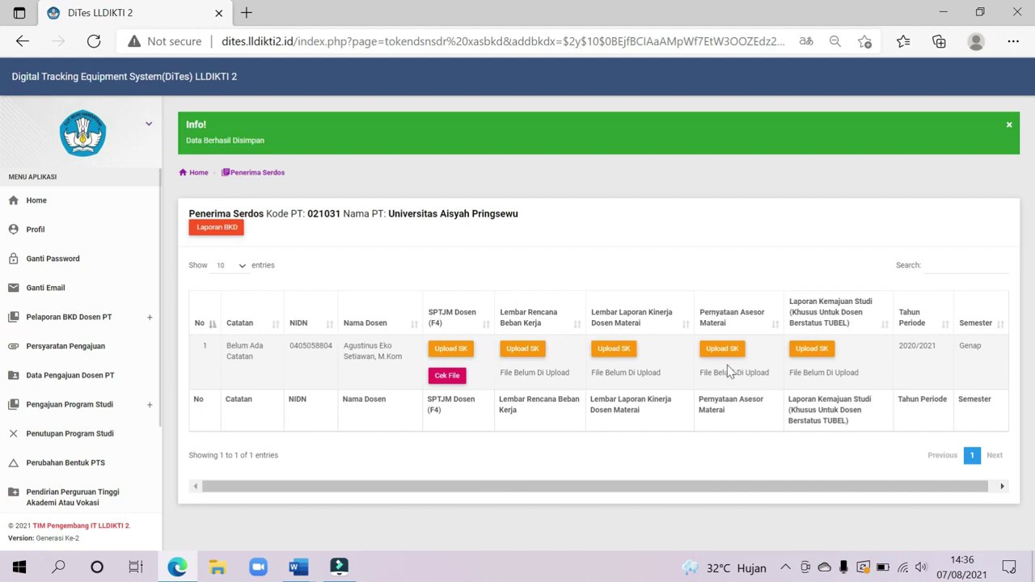
{"action": "left_click", "coordinate": [530, 351]}
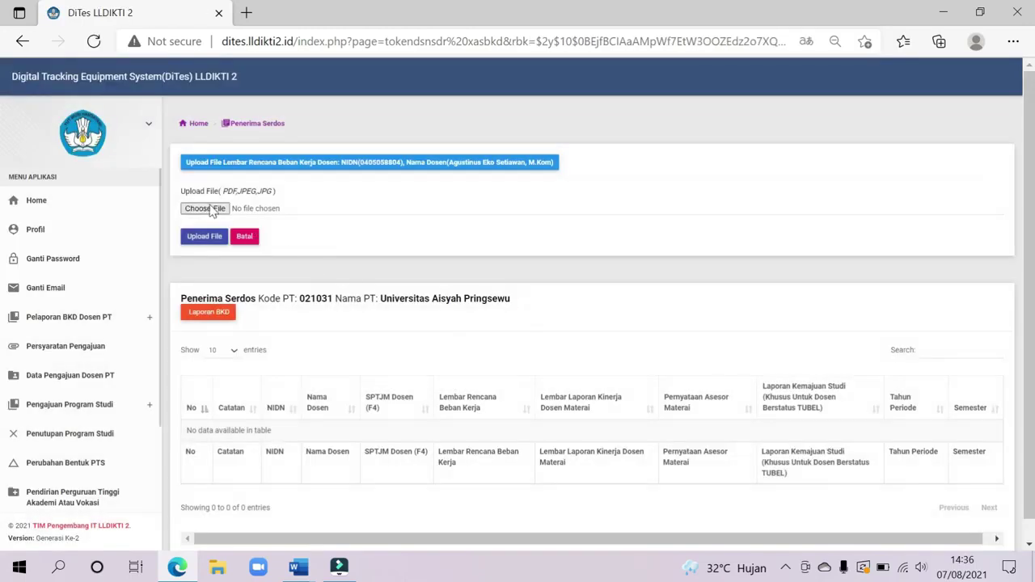
{"action": "left_click", "coordinate": [207, 209]}
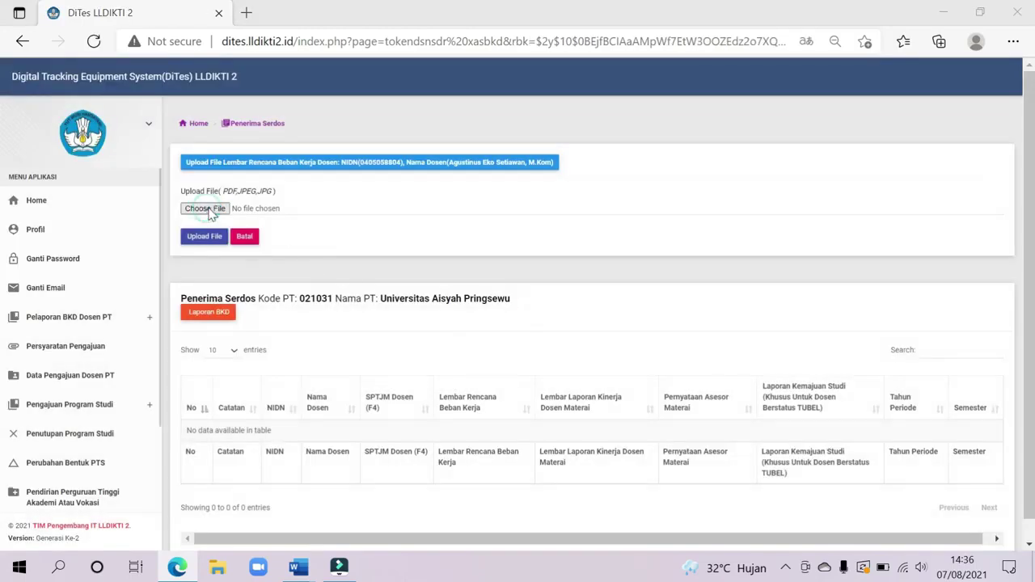
{"action": "scroll", "coordinate": [383, 334], "scroll_direction": "down", "scroll_amount": 3}
{"action": "scroll", "coordinate": [384, 334], "scroll_direction": "down", "scroll_amount": 3}
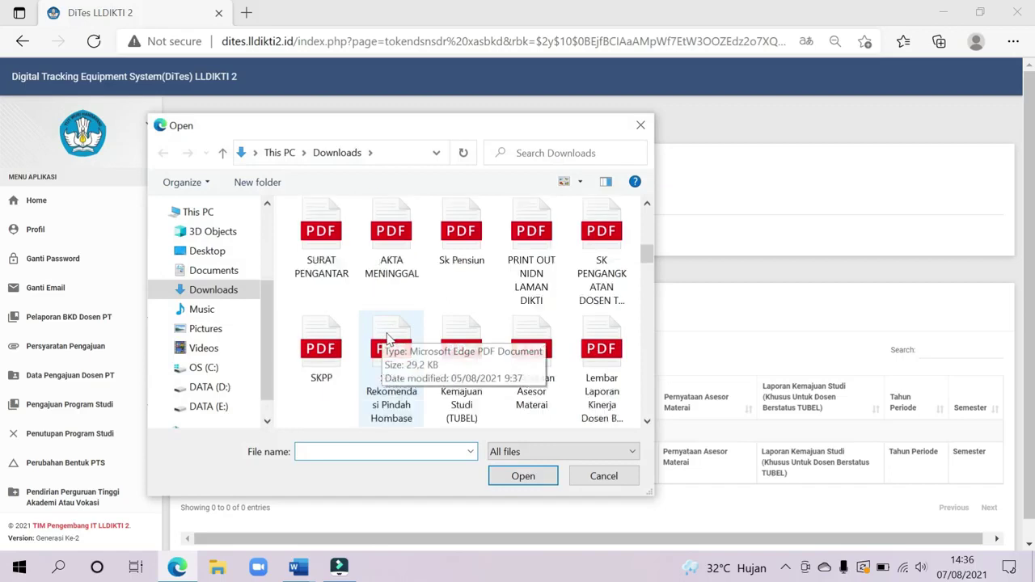
{"action": "left_click_drag", "start_coordinate": [435, 136], "coordinate": [790, 150]}
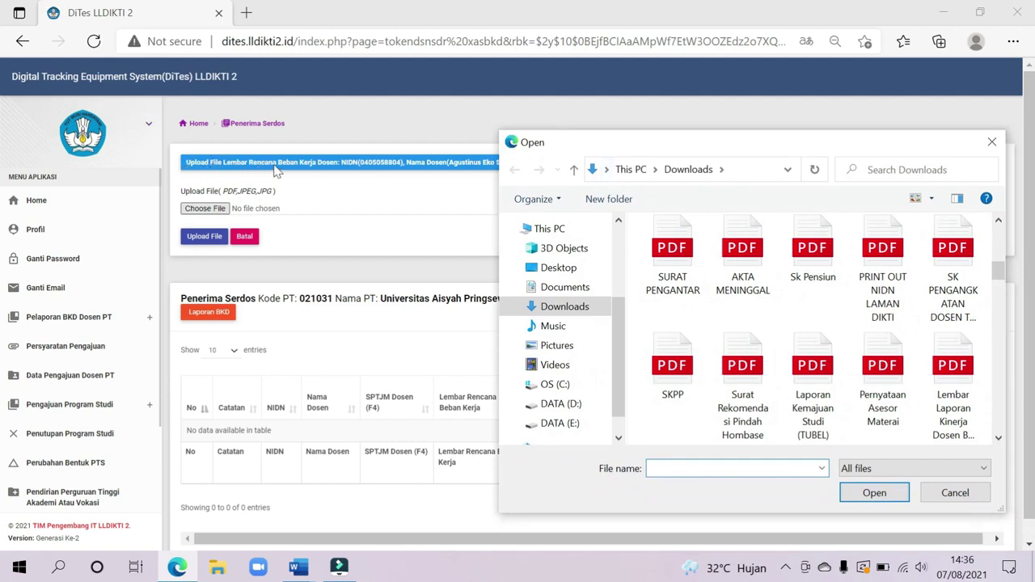
{"action": "left_click_drag", "start_coordinate": [713, 150], "coordinate": [431, 142]}
{"action": "scroll", "coordinate": [635, 279], "scroll_direction": "down", "scroll_amount": 1}
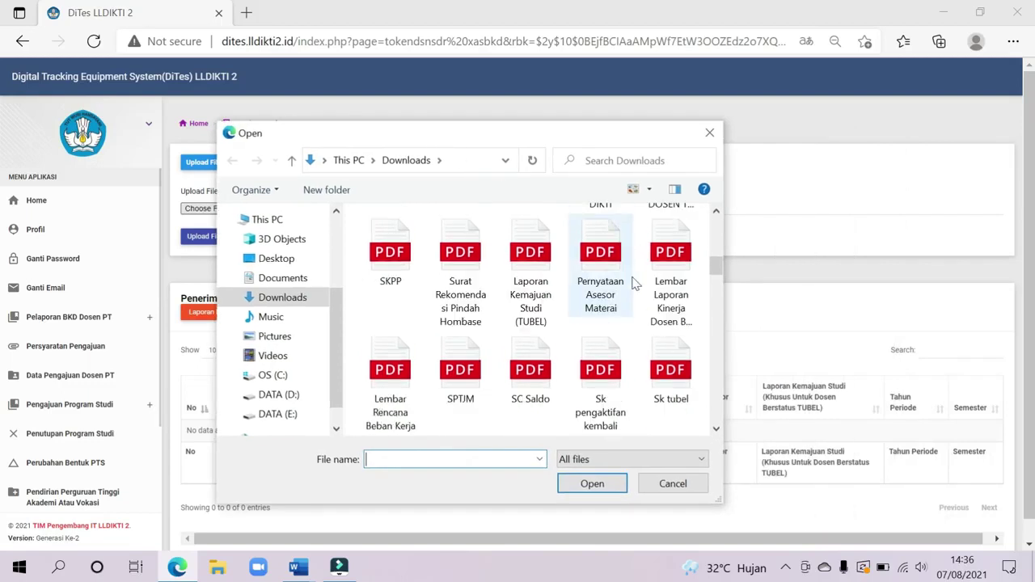
{"action": "mouse_move", "coordinate": [486, 142]}
{"action": "left_mouse_down"}
{"action": "mouse_move", "coordinate": [647, 153]}
{"action": "mouse_move", "coordinate": [478, 135]}
{"action": "left_mouse_up"}
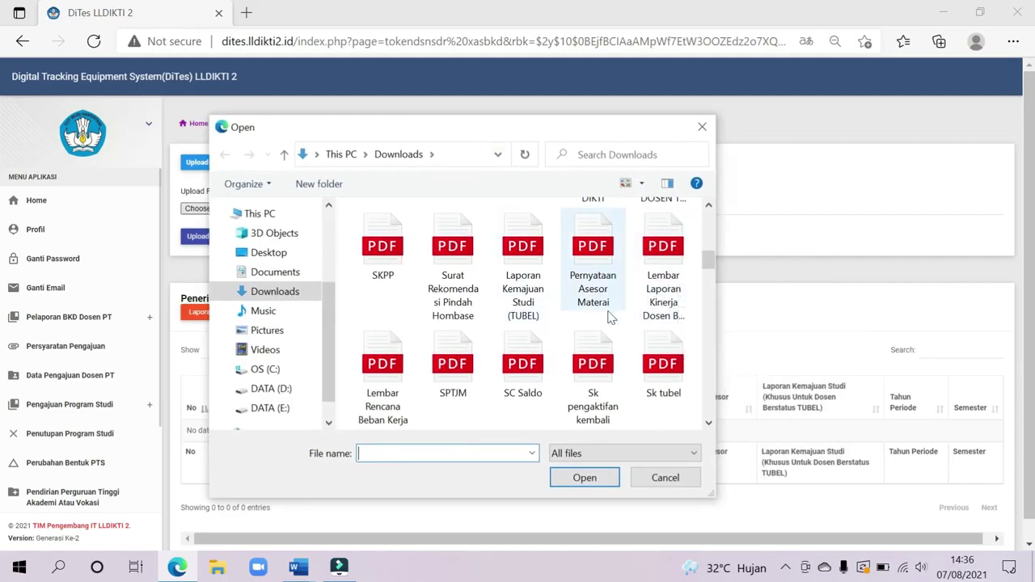
{"action": "scroll", "coordinate": [610, 315], "scroll_direction": "down", "scroll_amount": 1}
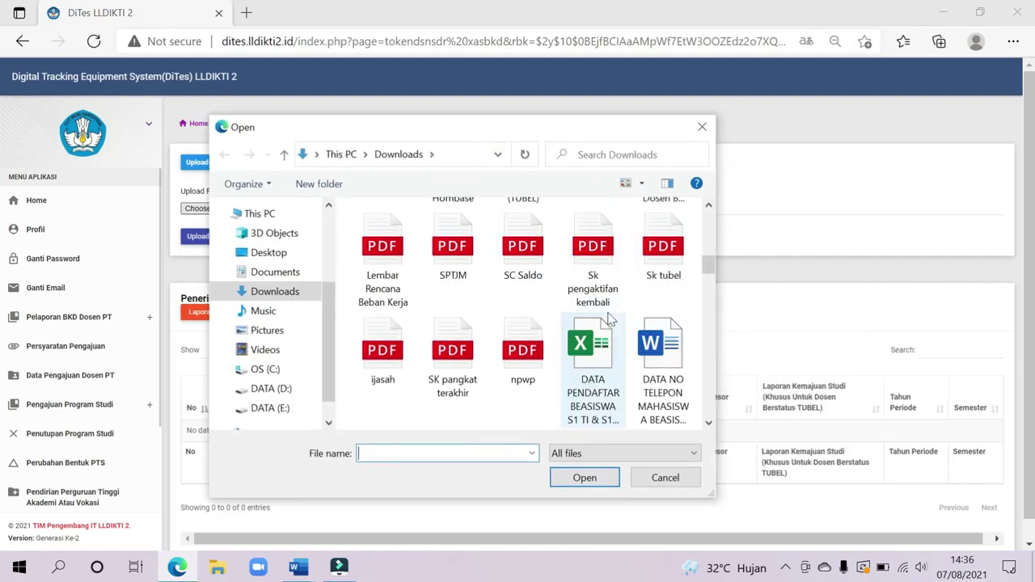
{"action": "left_click", "coordinate": [385, 275]}
{"action": "left_click", "coordinate": [572, 478]}
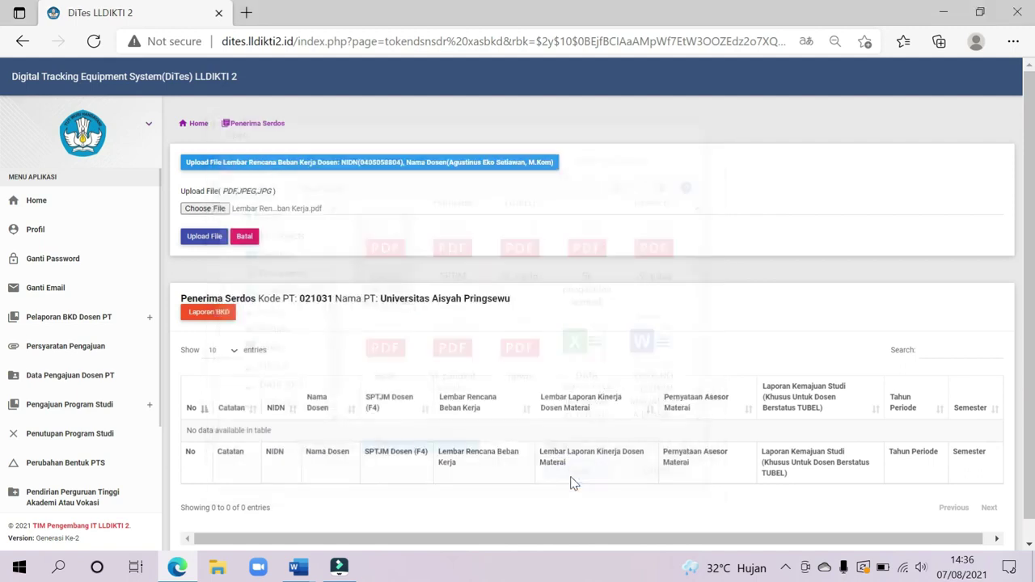
- Submit the Lembar Rencana Beban Kerja upload and decline the page translation offer for now
{"action": "left_click", "coordinate": [212, 236]}
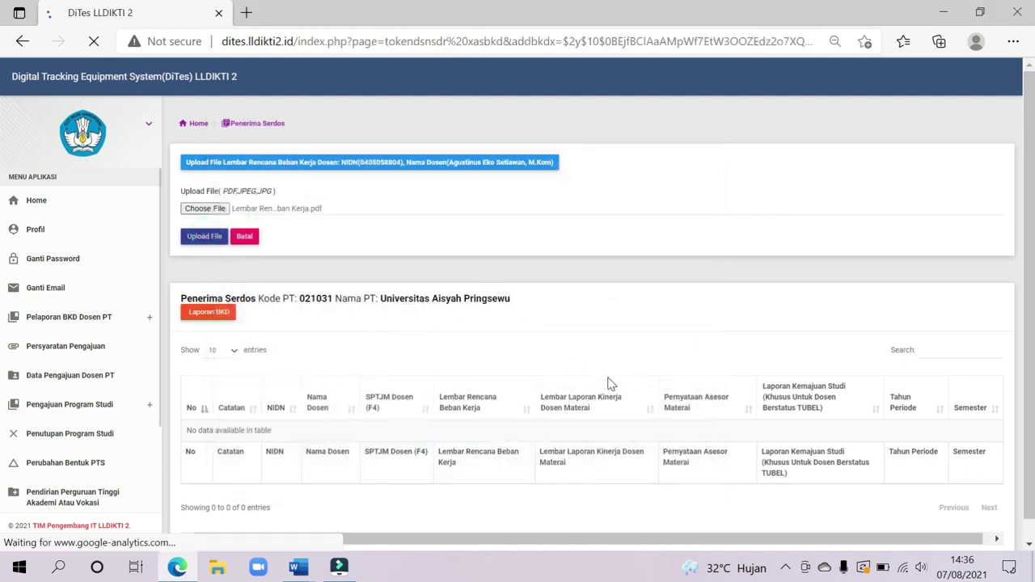
{"action": "left_click", "coordinate": [745, 199]}
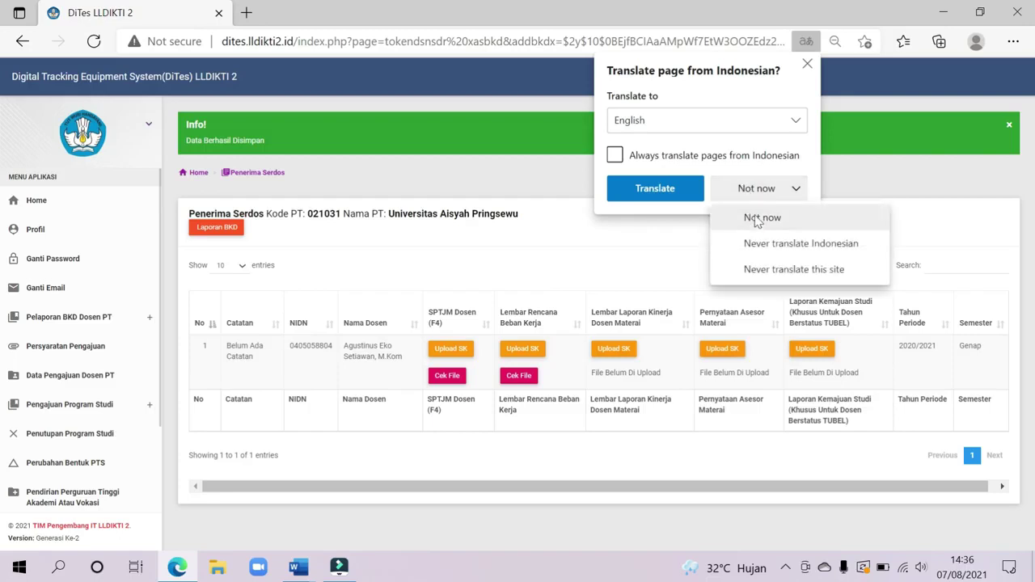
{"action": "left_click", "coordinate": [761, 218]}
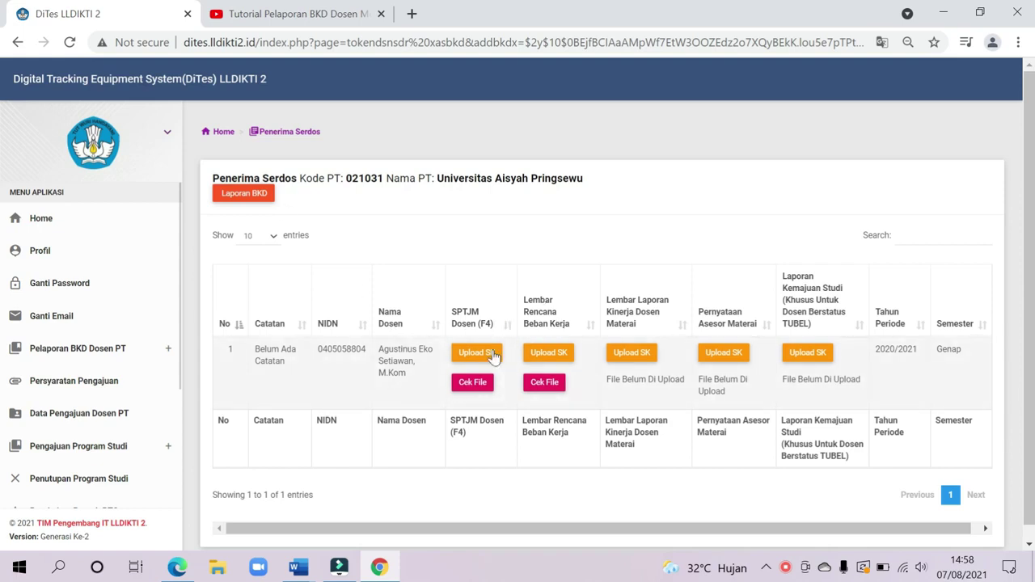
- Return to the Penerima Serdos list and open the lecturer's Lembar Kewajiban Khusus upload form under Kewajiban Khusus (WAJIB) LK & GB
{"action": "left_click", "coordinate": [292, 132]}
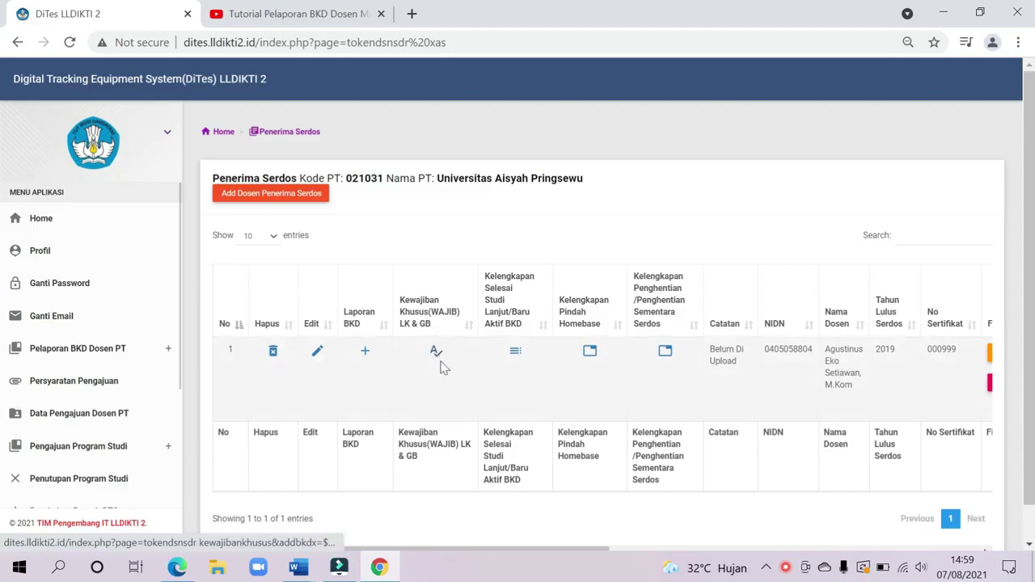
{"action": "left_click", "coordinate": [436, 357]}
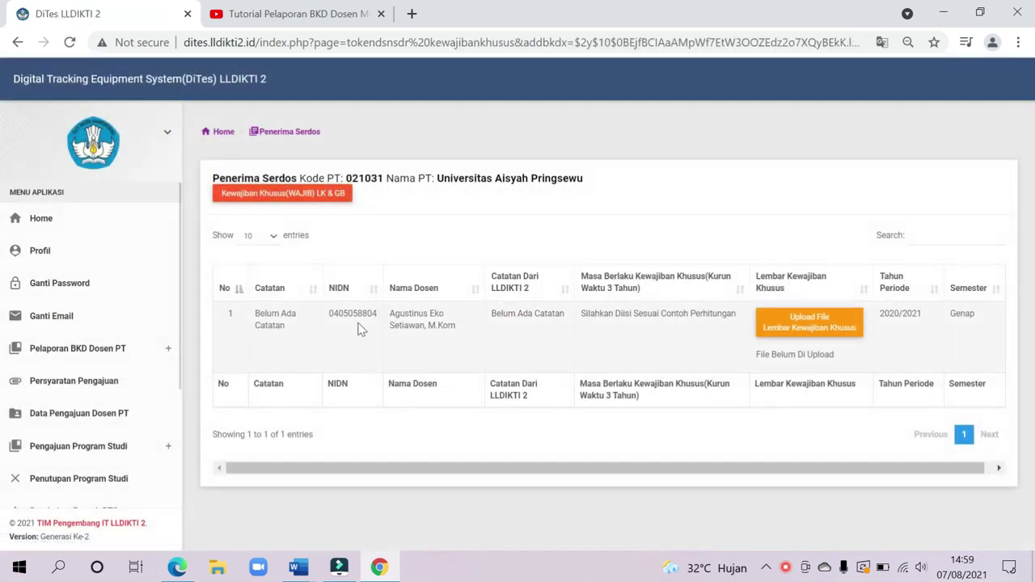
{"action": "left_click_drag", "start_coordinate": [439, 468], "coordinate": [541, 462]}
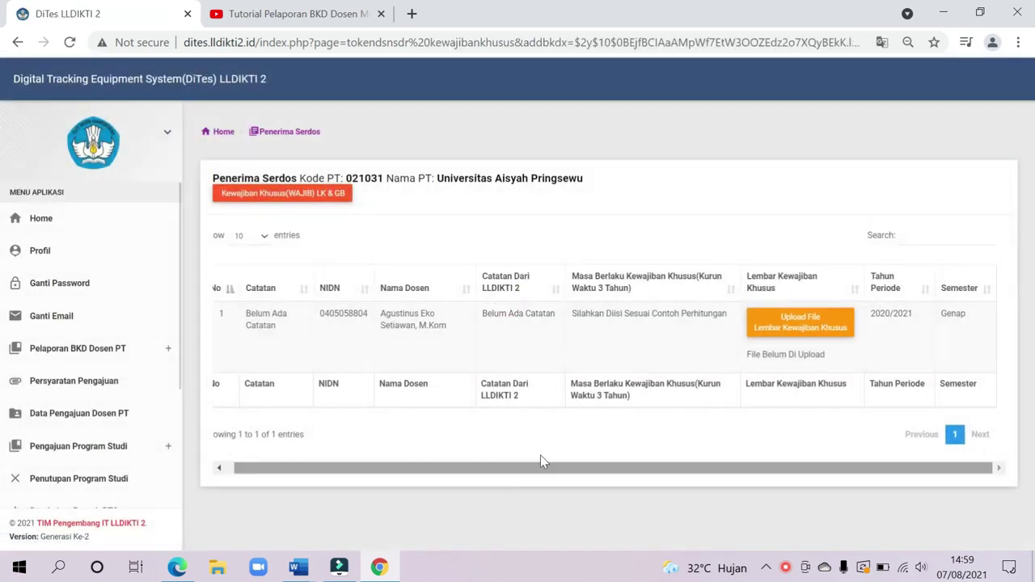
{"action": "left_click", "coordinate": [803, 330]}
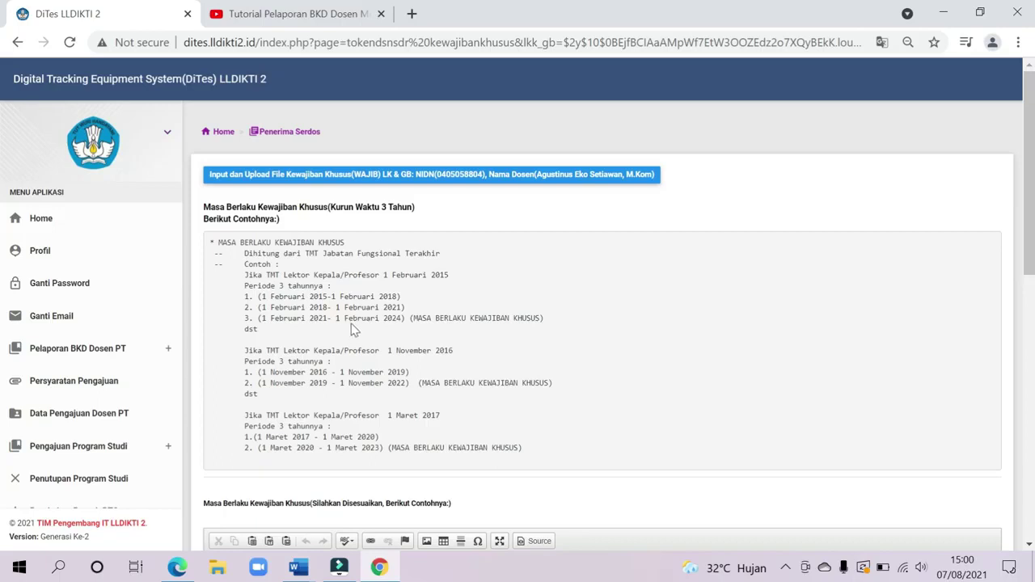
- Following the calculation example, replace the placeholder text in Masa Berlaku Kewajiban Khusus with "1 februari 2021 - 1 februari 2024"
{"action": "scroll", "coordinate": [376, 332], "scroll_direction": "down", "scroll_amount": 1}
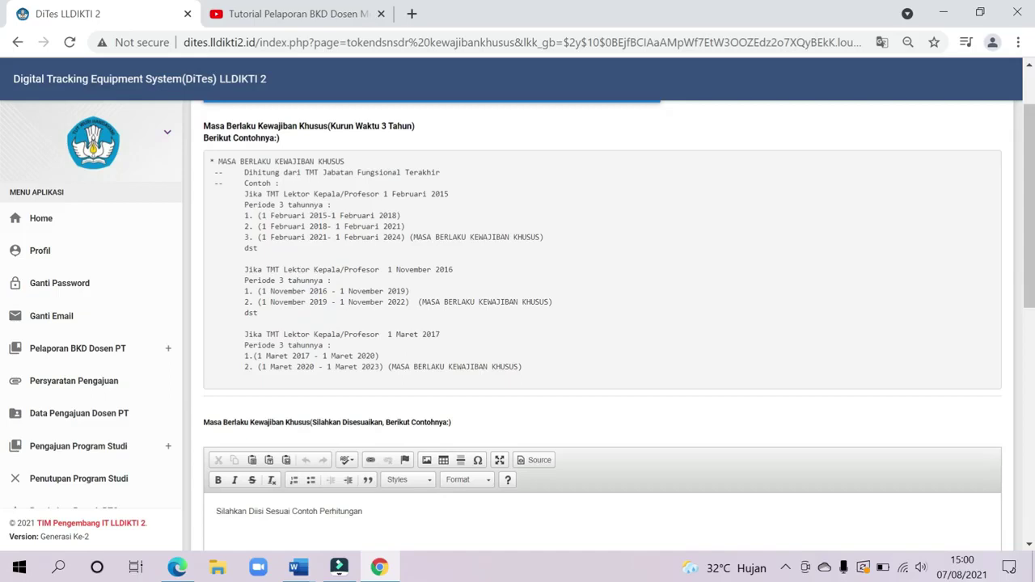
{"action": "scroll", "coordinate": [368, 356], "scroll_direction": "down", "scroll_amount": 2}
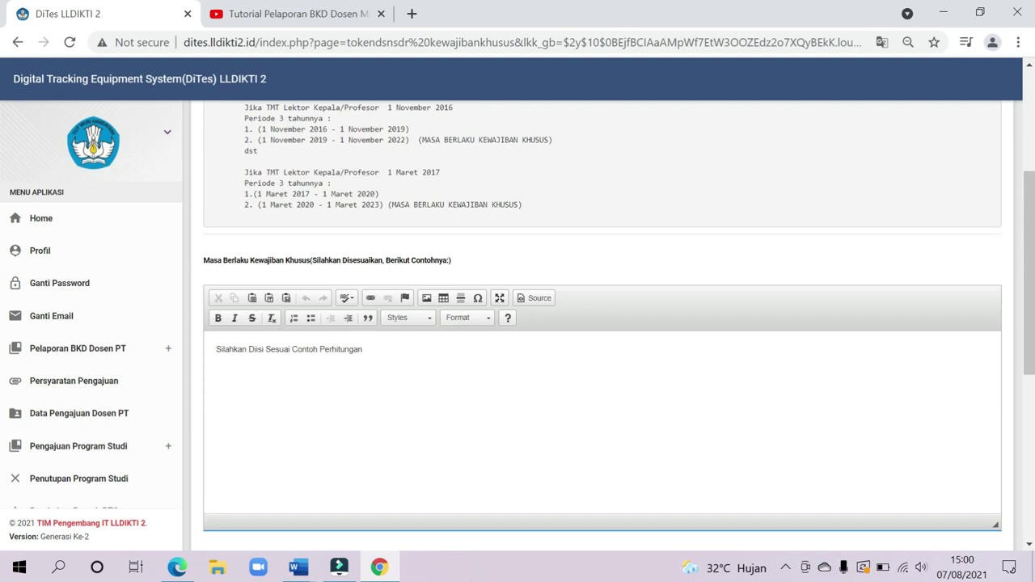
{"action": "left_click_drag", "start_coordinate": [366, 350], "coordinate": [207, 353]}
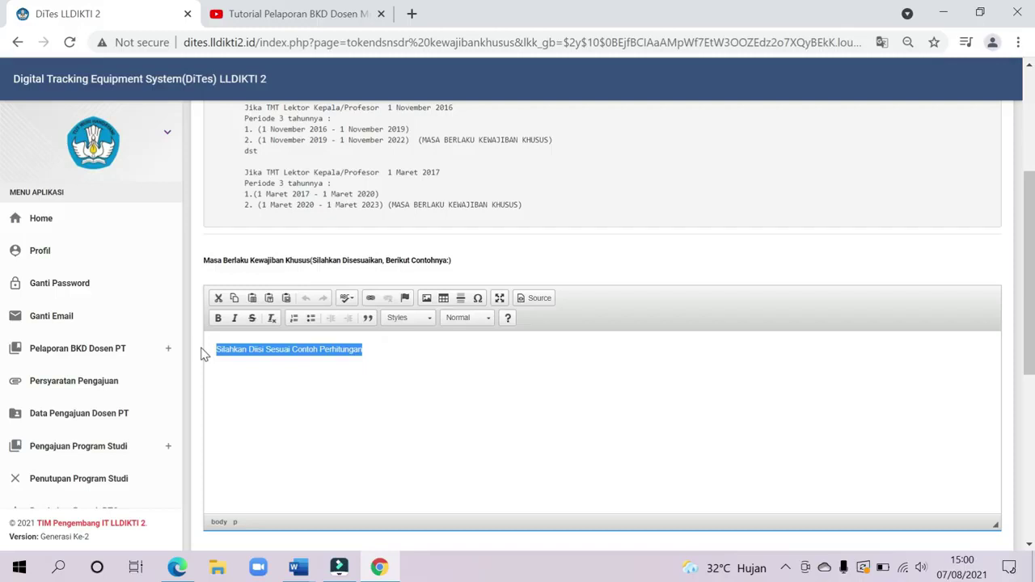
{"action": "type", "text": "1 februari 2015"}
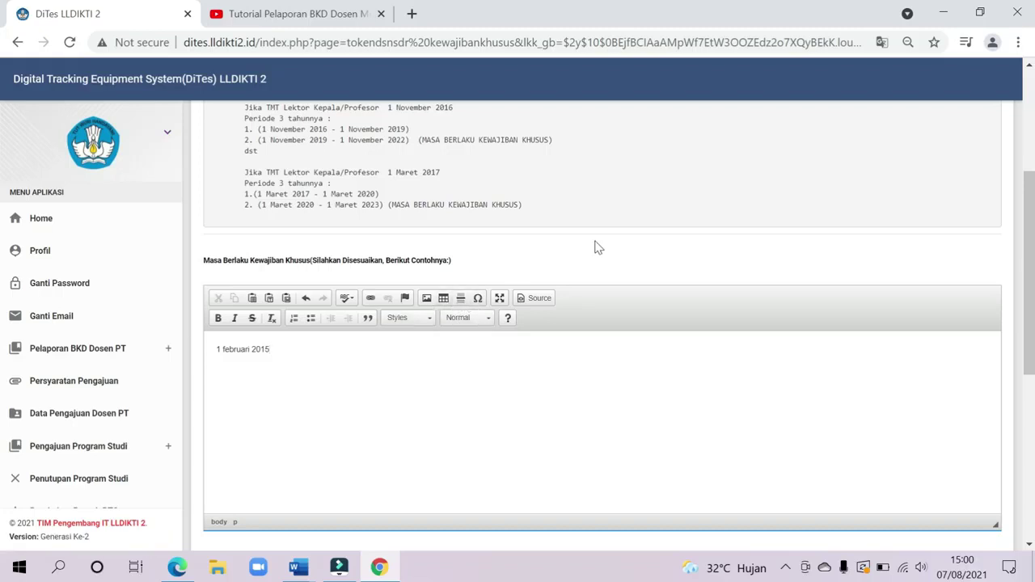
{"action": "scroll", "coordinate": [402, 229], "scroll_direction": "up", "scroll_amount": 2}
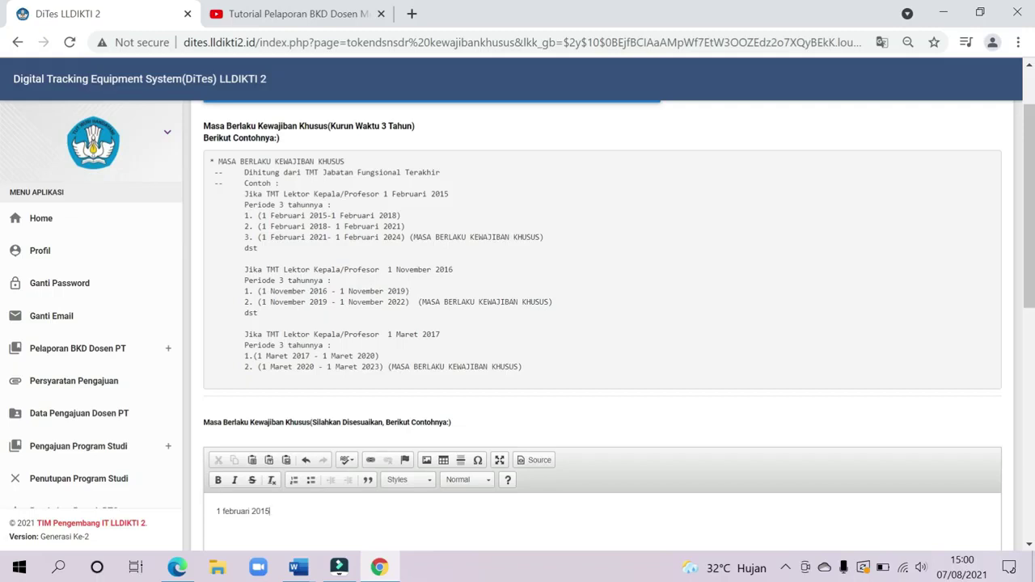
{"action": "scroll", "coordinate": [399, 318], "scroll_direction": "down", "scroll_amount": 1}
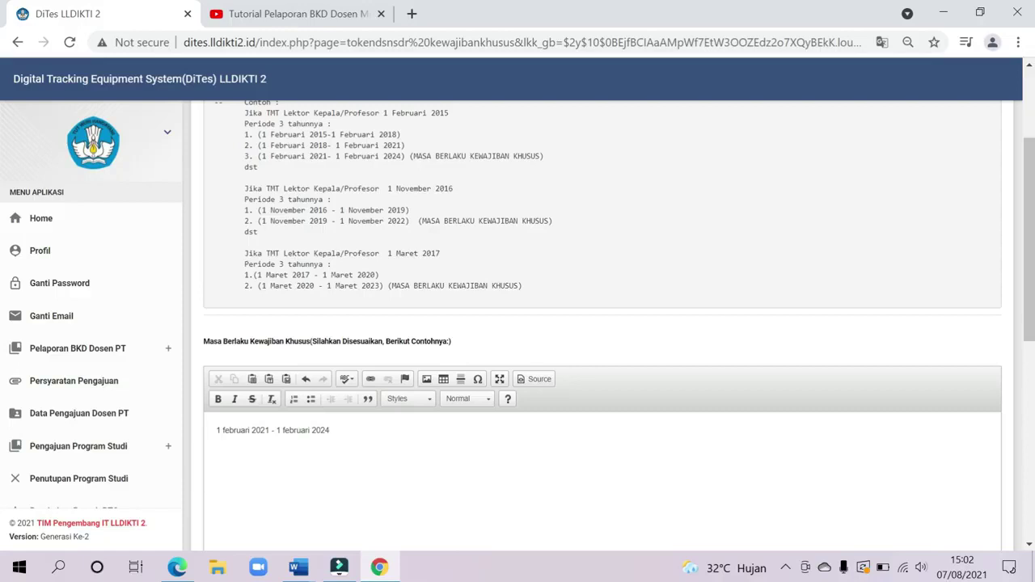
- Choose Lembar Rencana Beban Kerja.pdf from the Downloads folder as the Kewajiban Khusus file
{"action": "scroll", "coordinate": [377, 430], "scroll_direction": "down", "scroll_amount": 3}
{"action": "scroll", "coordinate": [474, 330], "scroll_direction": "up", "scroll_amount": 2}
{"action": "scroll", "coordinate": [474, 331], "scroll_direction": "down", "scroll_amount": 2}
{"action": "scroll", "coordinate": [603, 323], "scroll_direction": "up", "scroll_amount": 2}
{"action": "scroll", "coordinate": [273, 426], "scroll_direction": "down", "scroll_amount": 2}
{"action": "left_click", "coordinate": [237, 419]}
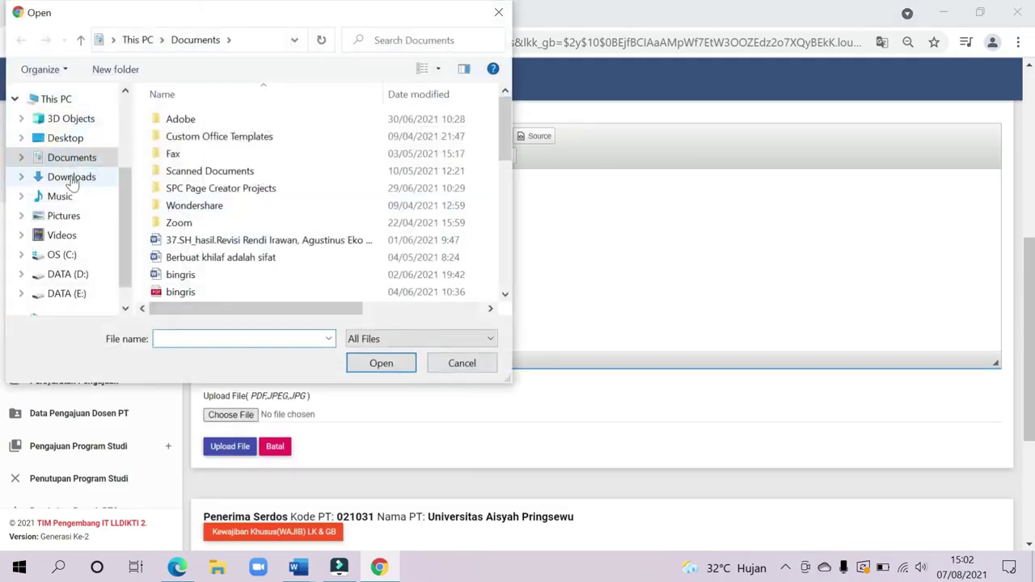
{"action": "left_click", "coordinate": [71, 177]}
{"action": "scroll", "coordinate": [259, 231], "scroll_direction": "down", "scroll_amount": 3}
{"action": "scroll", "coordinate": [291, 233], "scroll_direction": "down", "scroll_amount": 2}
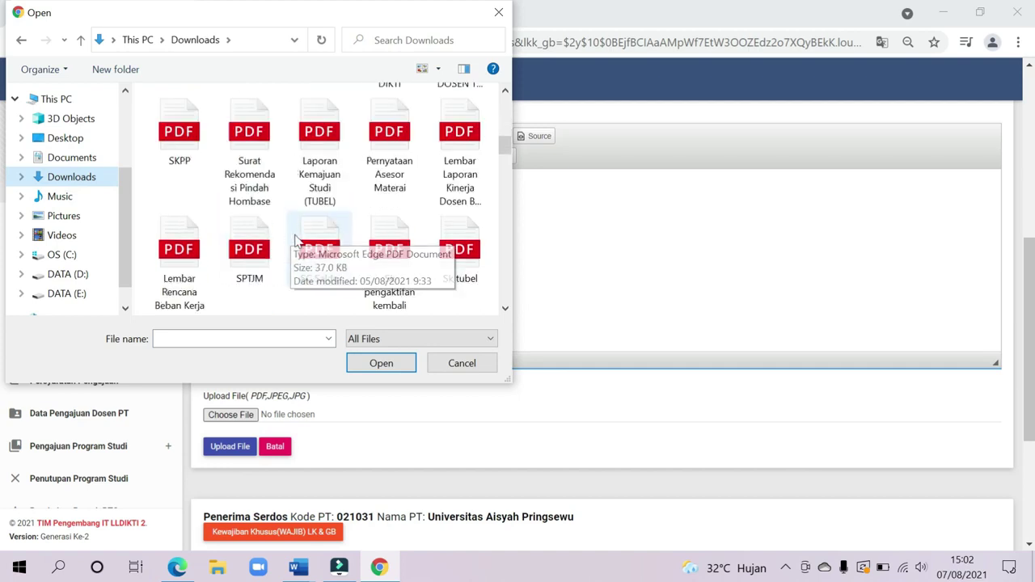
{"action": "scroll", "coordinate": [306, 236], "scroll_direction": "up", "scroll_amount": 1}
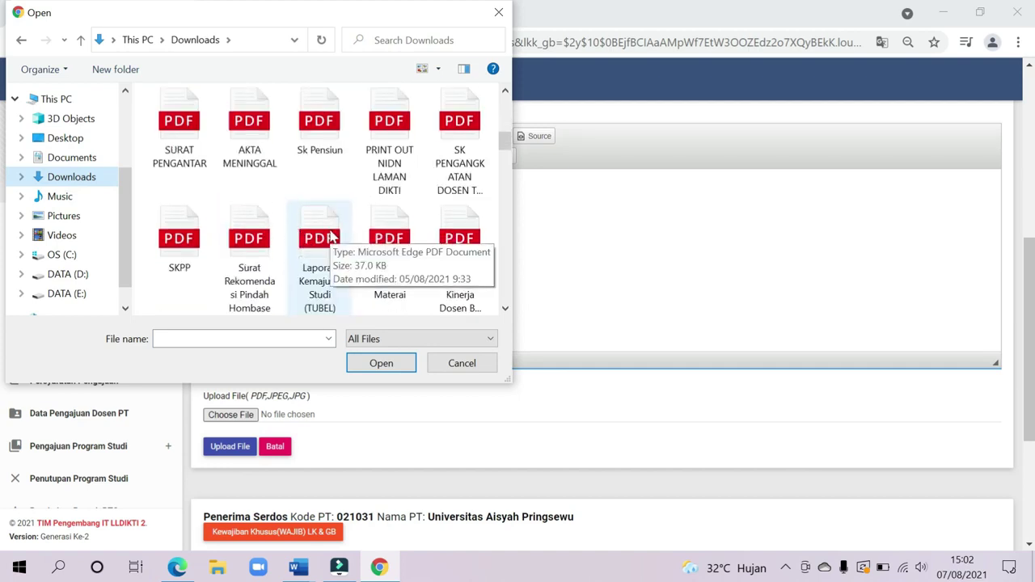
{"action": "left_click_drag", "start_coordinate": [366, 18], "coordinate": [821, 75]}
{"action": "scroll", "coordinate": [315, 291], "scroll_direction": "up", "scroll_amount": 5}
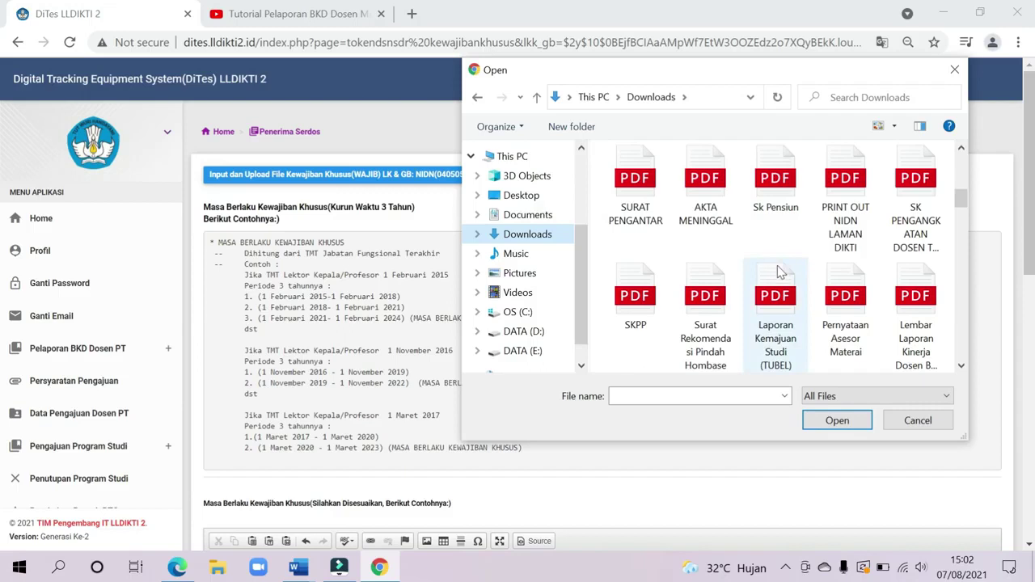
{"action": "scroll", "coordinate": [809, 291], "scroll_direction": "down", "scroll_amount": 1}
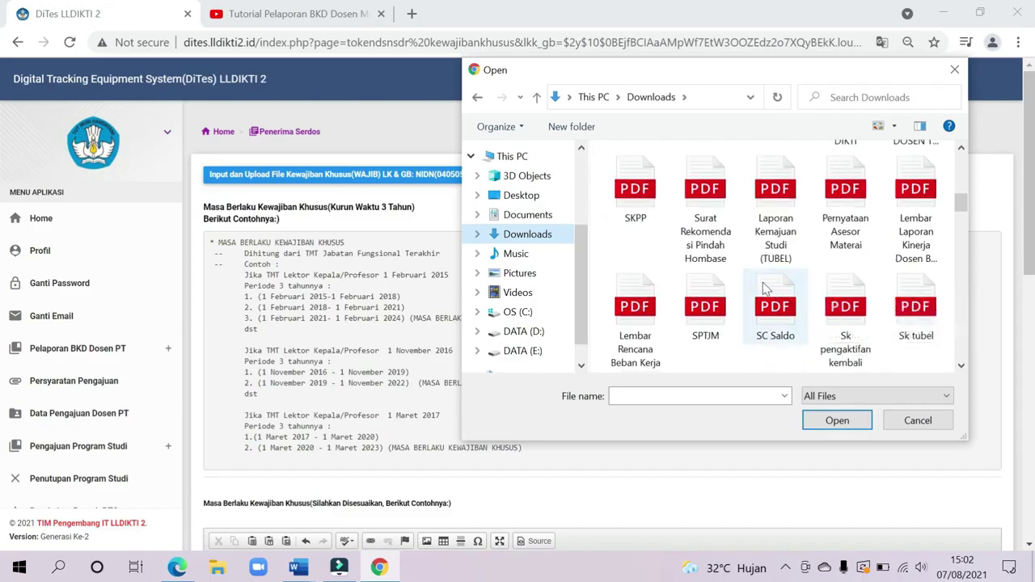
{"action": "scroll", "coordinate": [765, 290], "scroll_direction": "down", "scroll_amount": 1}
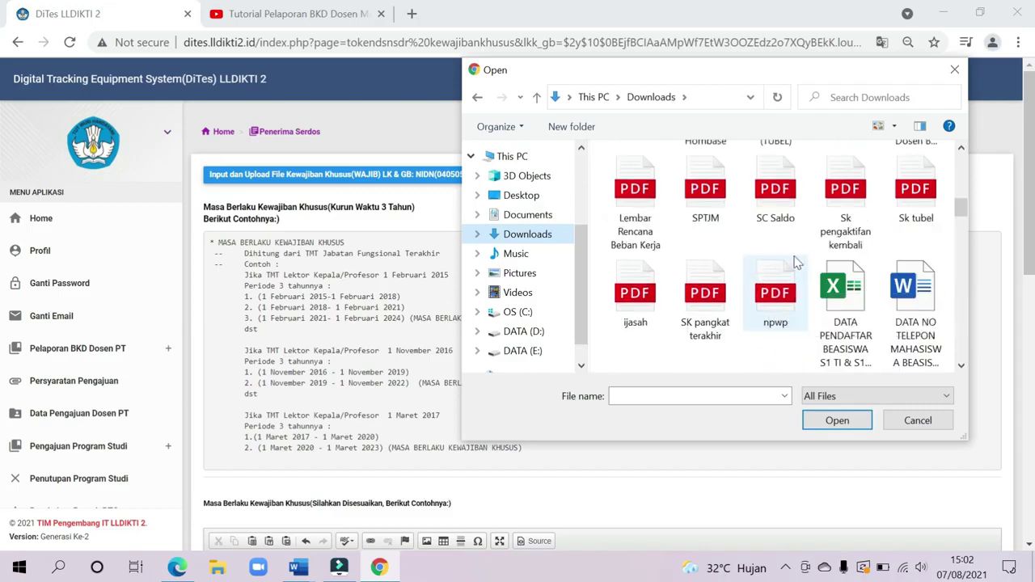
{"action": "scroll", "coordinate": [799, 261], "scroll_direction": "up", "scroll_amount": 1}
{"action": "scroll", "coordinate": [819, 255], "scroll_direction": "up", "scroll_amount": 1}
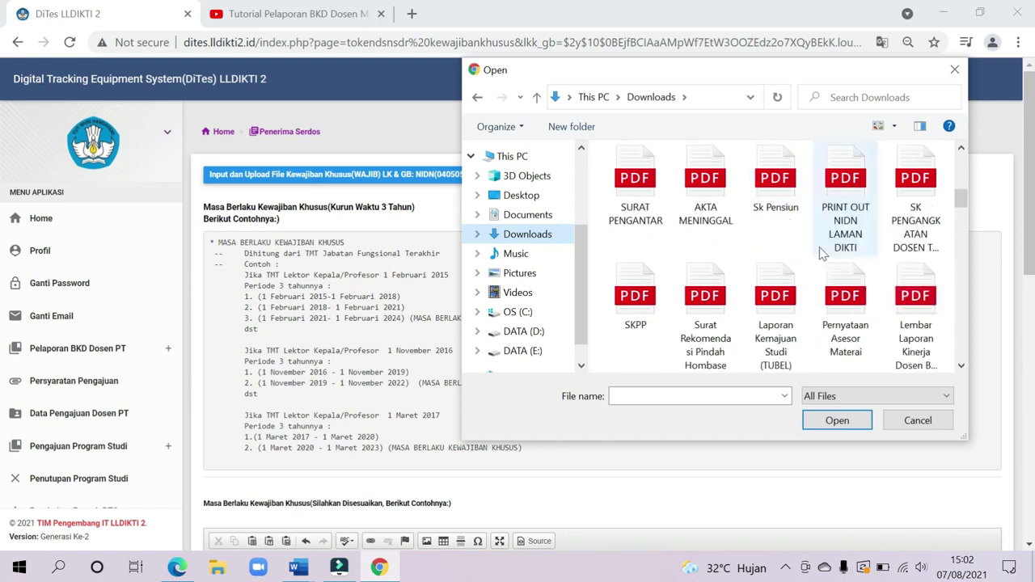
{"action": "scroll", "coordinate": [766, 256], "scroll_direction": "up", "scroll_amount": 1}
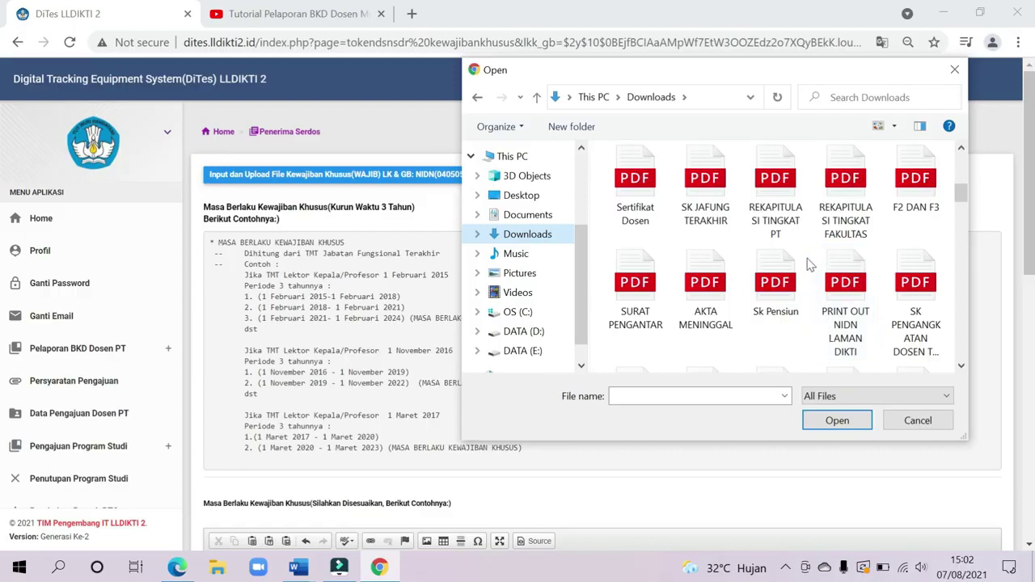
{"action": "scroll", "coordinate": [800, 263], "scroll_direction": "down", "scroll_amount": 1}
{"action": "scroll", "coordinate": [693, 292], "scroll_direction": "down", "scroll_amount": 2}
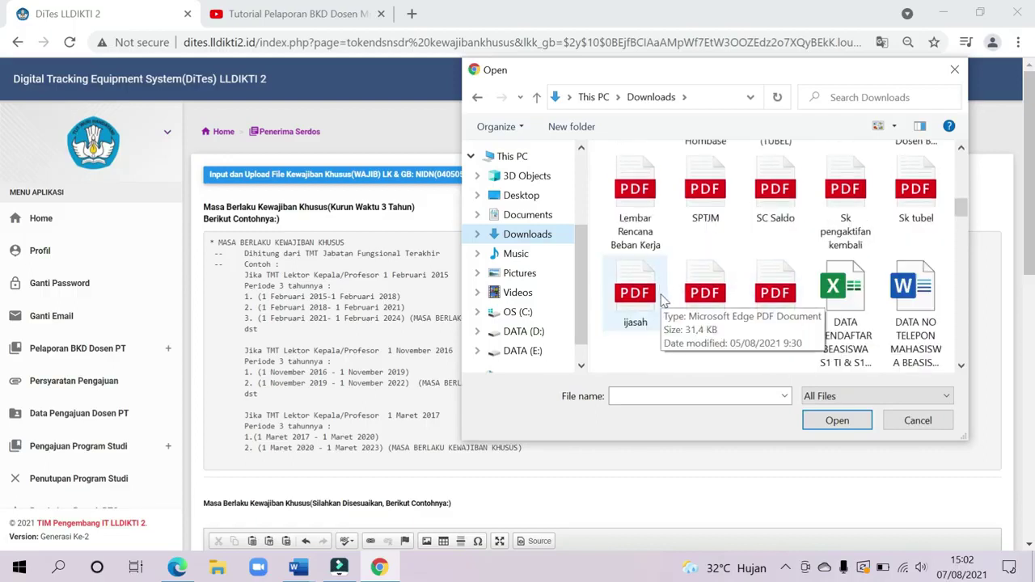
{"action": "left_click", "coordinate": [647, 202]}
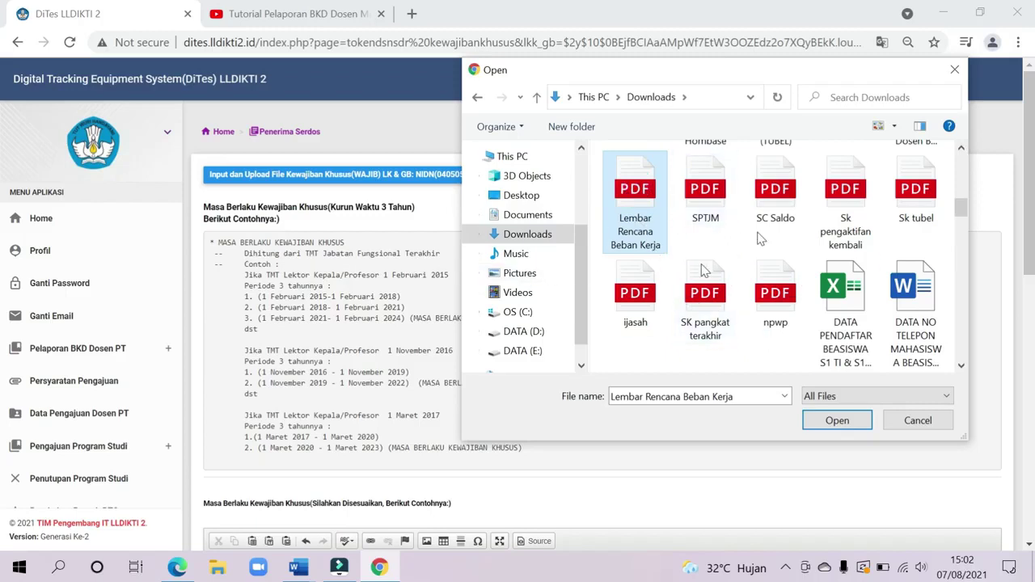
{"action": "left_click", "coordinate": [861, 432]}
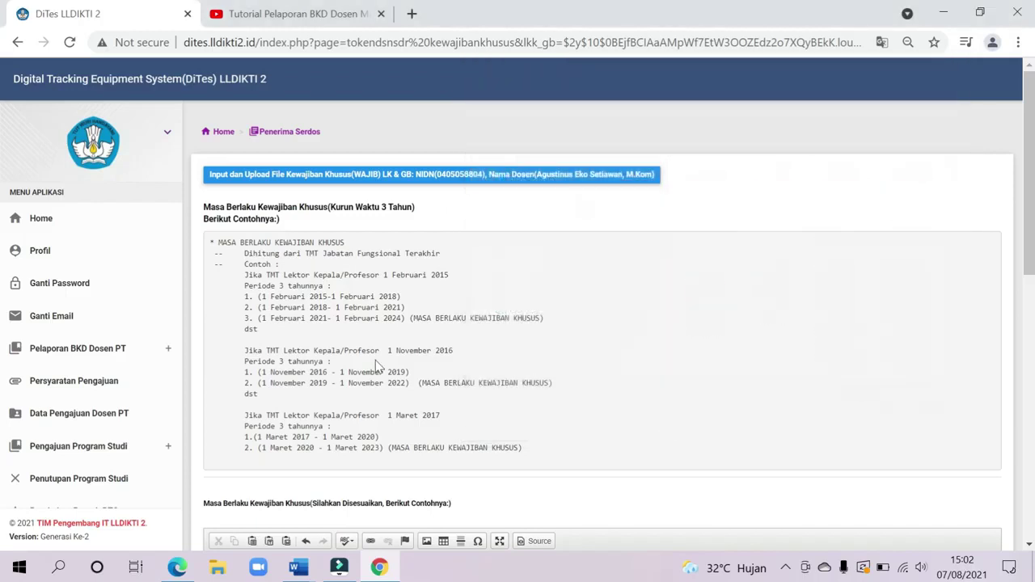
- Submit the Kewajiban Khusus form with its validity period and attached file
{"action": "scroll", "coordinate": [380, 362], "scroll_direction": "down", "scroll_amount": 4}
{"action": "scroll", "coordinate": [241, 394], "scroll_direction": "down", "scroll_amount": 2}
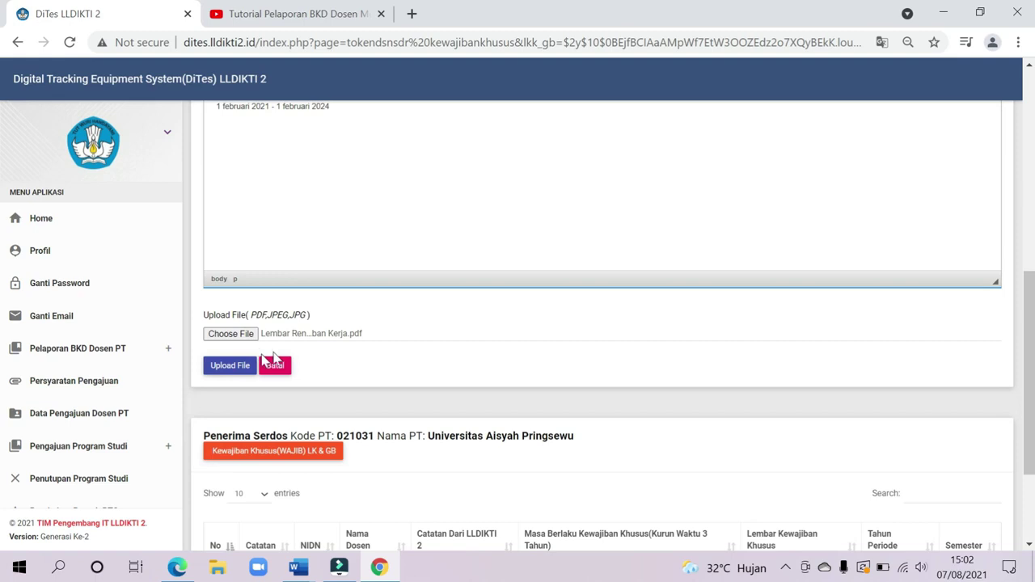
{"action": "left_click", "coordinate": [249, 373]}
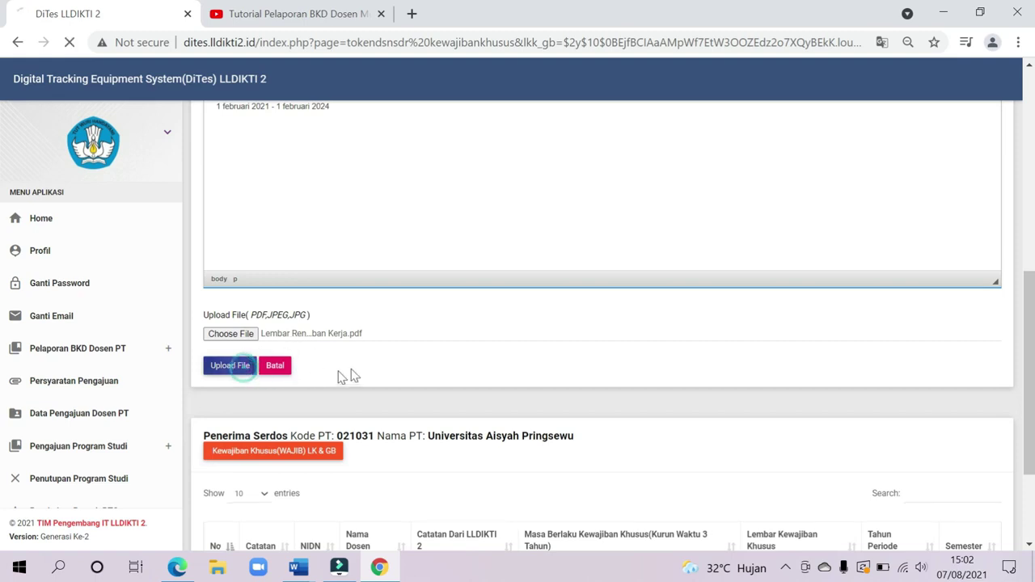
- Open the uploaded Lembar Kewajiban Khusus file from the lecturer's record to check it, and close the preview
{"action": "scroll", "coordinate": [696, 388], "scroll_direction": "down", "scroll_amount": 1}
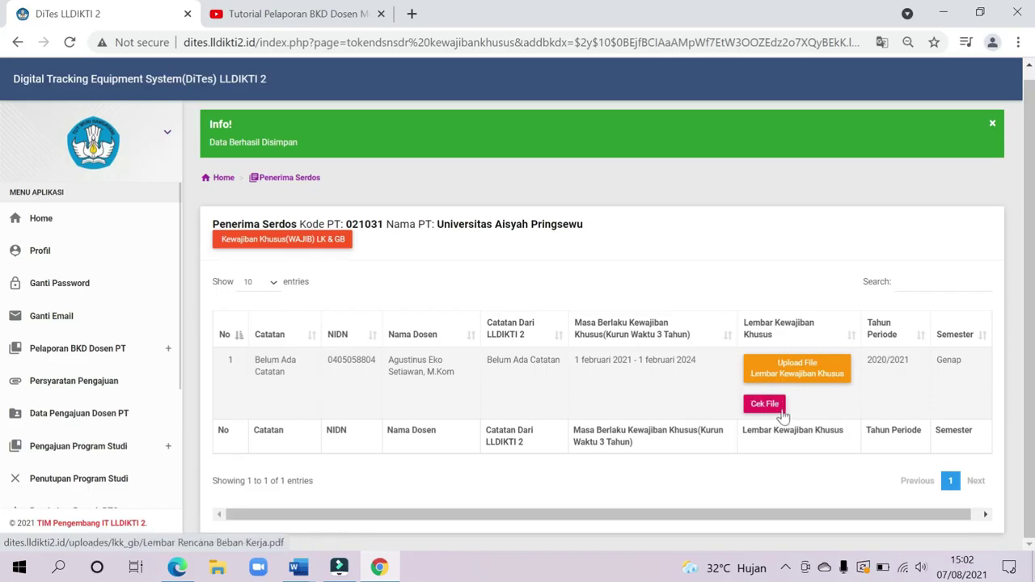
{"action": "left_click_drag", "start_coordinate": [808, 515], "coordinate": [866, 511]}
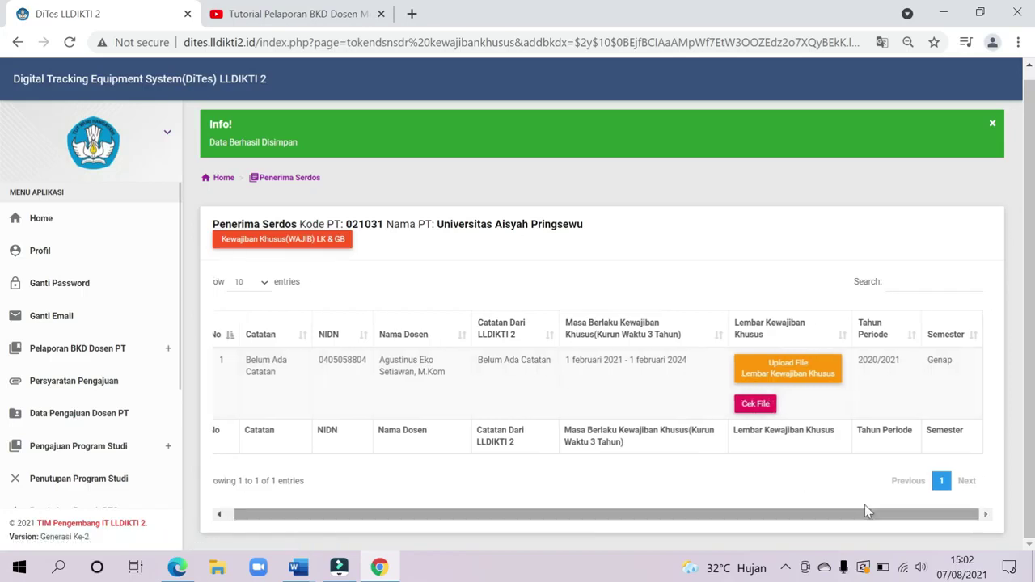
{"action": "left_click", "coordinate": [756, 404]}
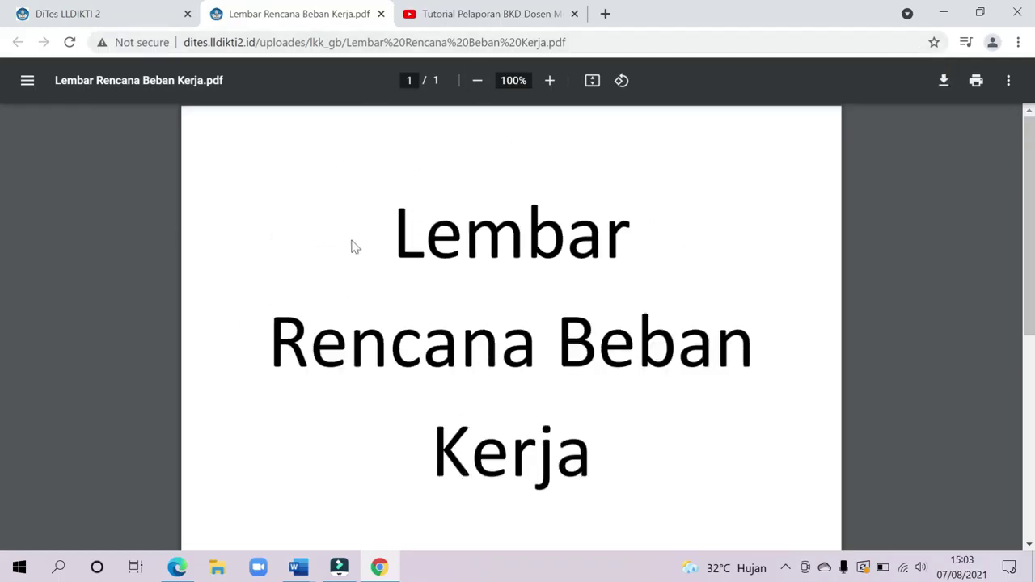
{"action": "left_click", "coordinate": [381, 13]}
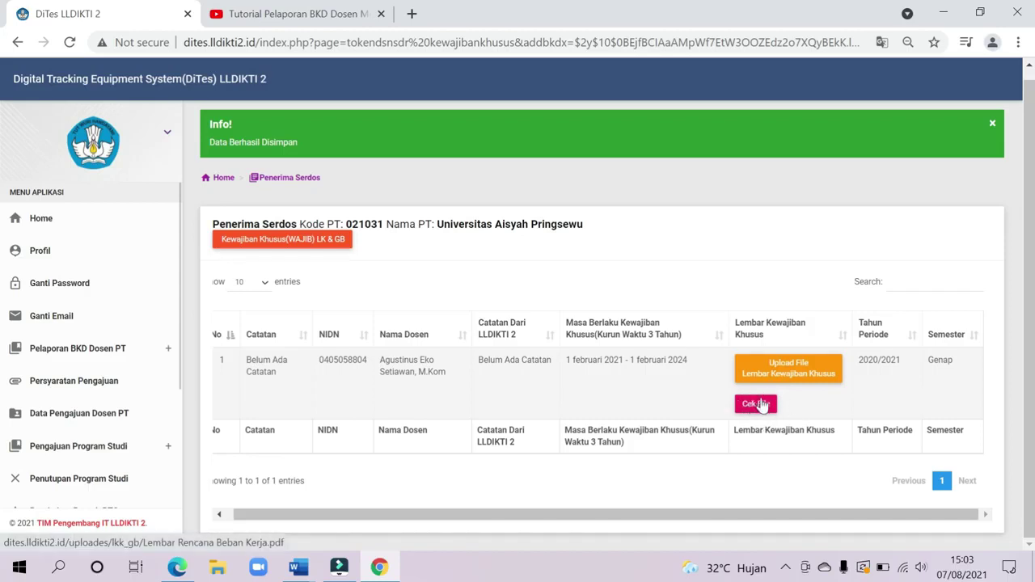
{"action": "left_click", "coordinate": [776, 374]}
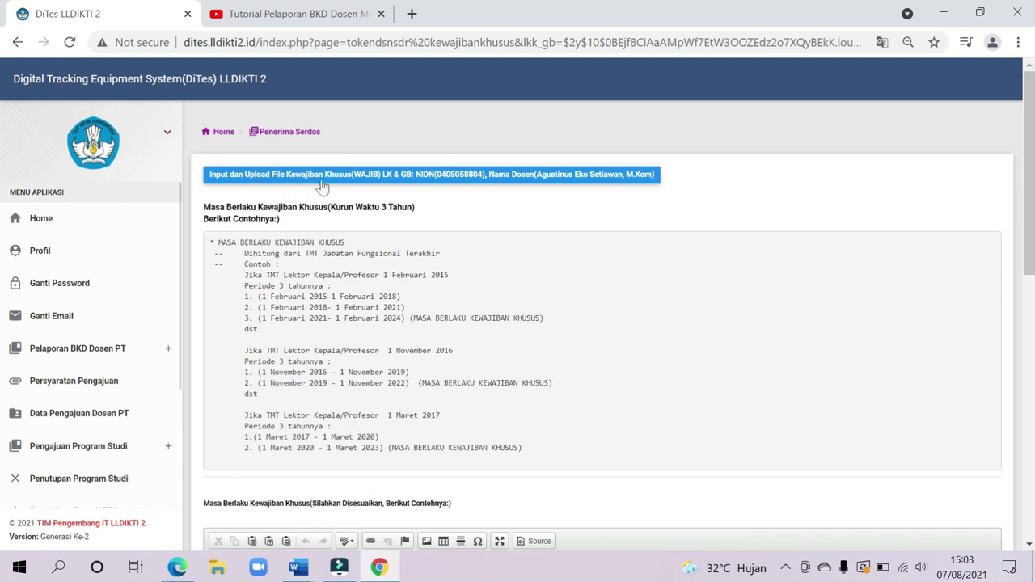
{"action": "scroll", "coordinate": [415, 275], "scroll_direction": "down", "scroll_amount": 1}
{"action": "scroll", "coordinate": [415, 275], "scroll_direction": "down", "scroll_amount": 5}
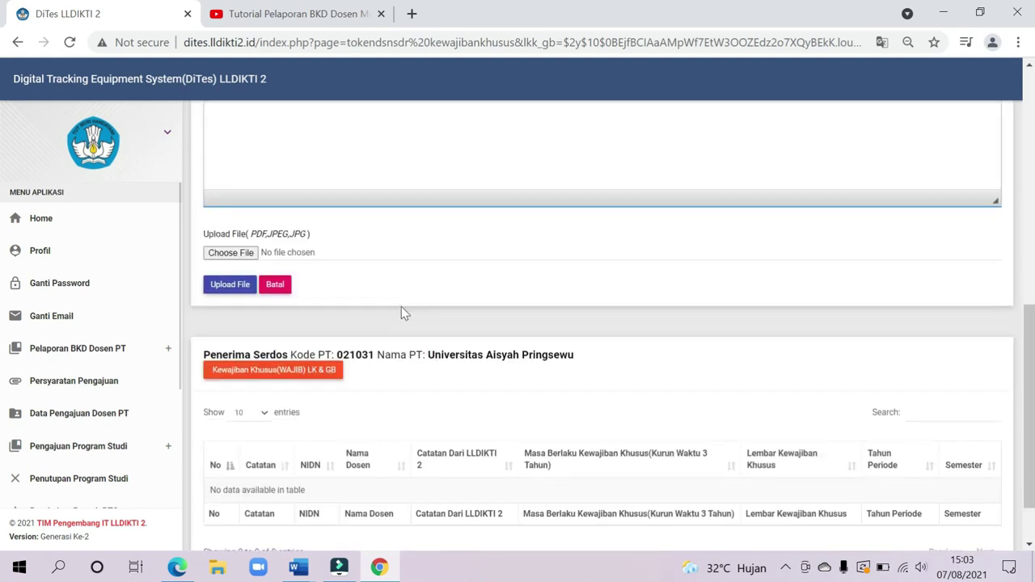
{"action": "left_click", "coordinate": [275, 286]}
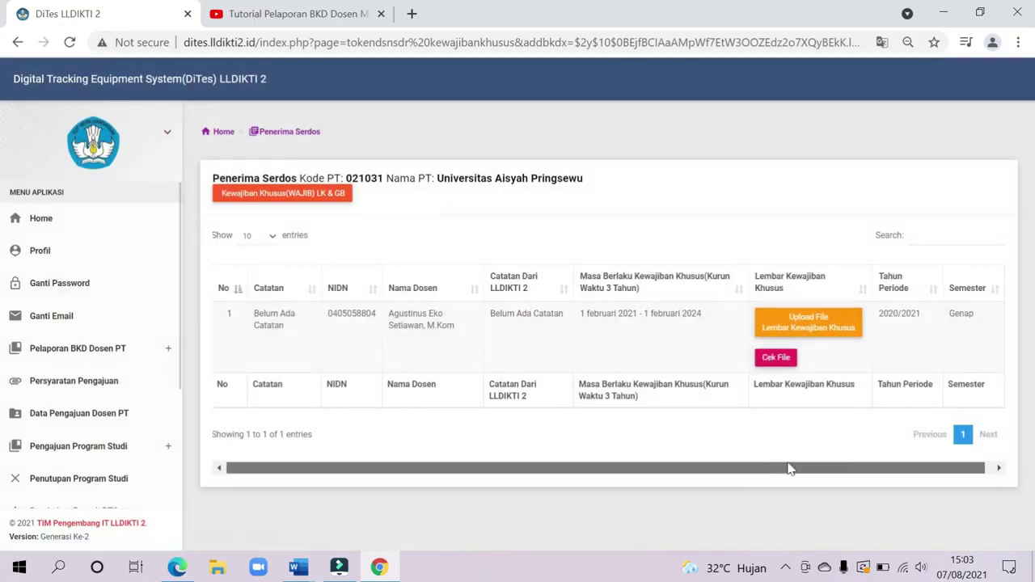
{"action": "scroll", "coordinate": [790, 469], "scroll_direction": "right", "scroll_amount": 1}
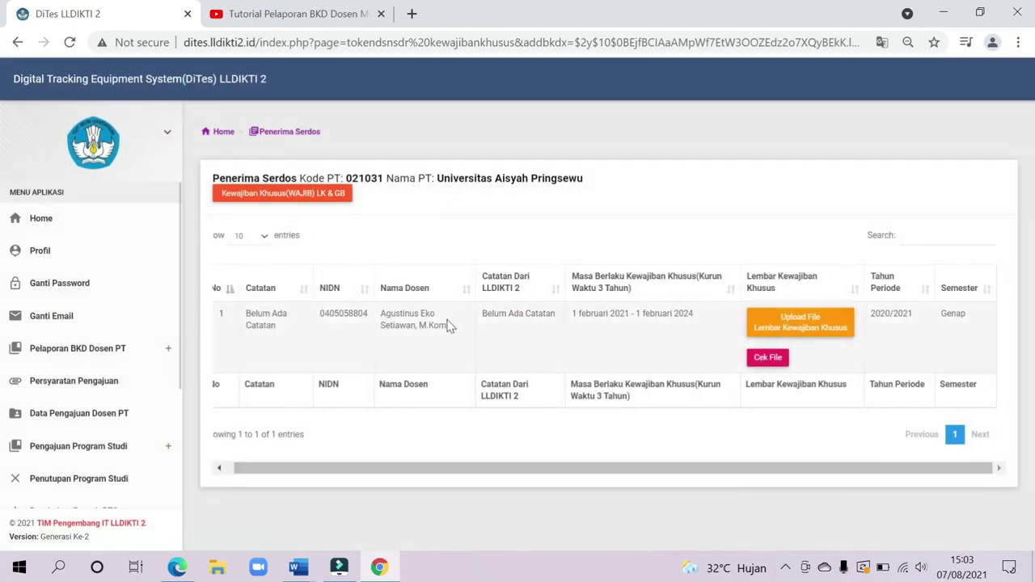
- Return to the Penerima Serdos list and open the Ijazah S3 upload form under Kelengkapan Selesai Studi Lanjut/Baru Aktif BKD
{"action": "left_click", "coordinate": [270, 132]}
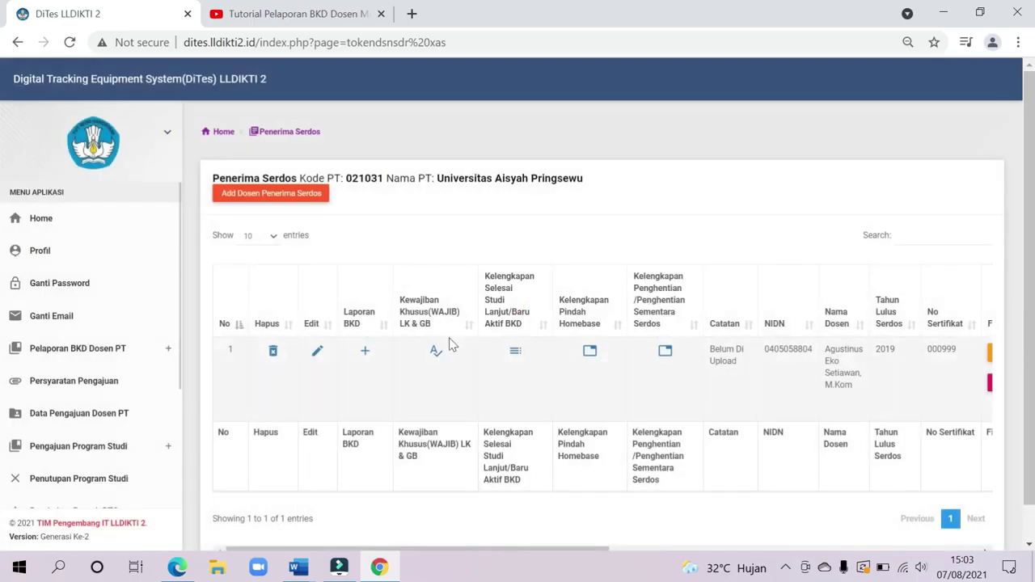
{"action": "left_click", "coordinate": [516, 356]}
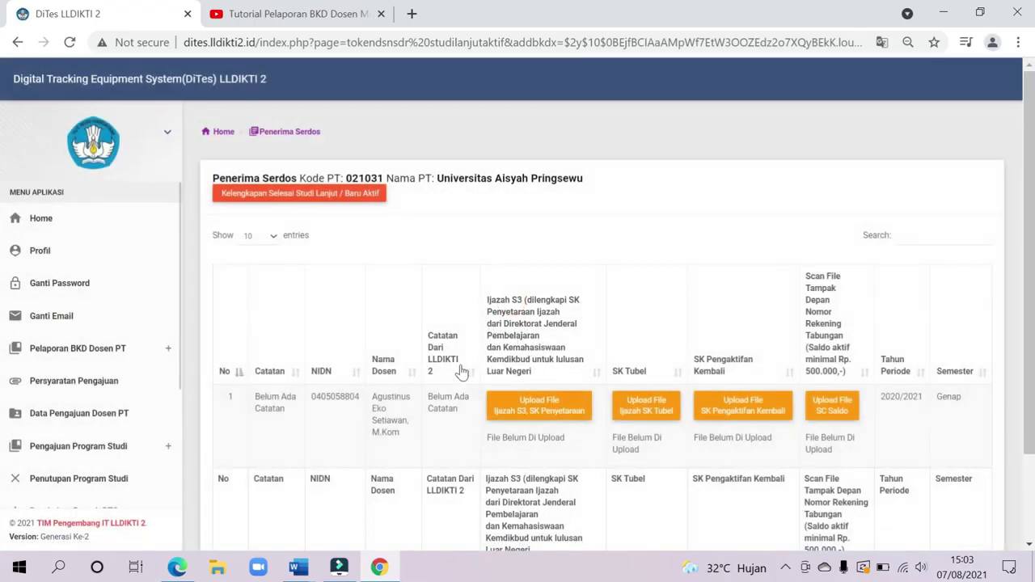
{"action": "scroll", "coordinate": [477, 372], "scroll_direction": "down", "scroll_amount": 1}
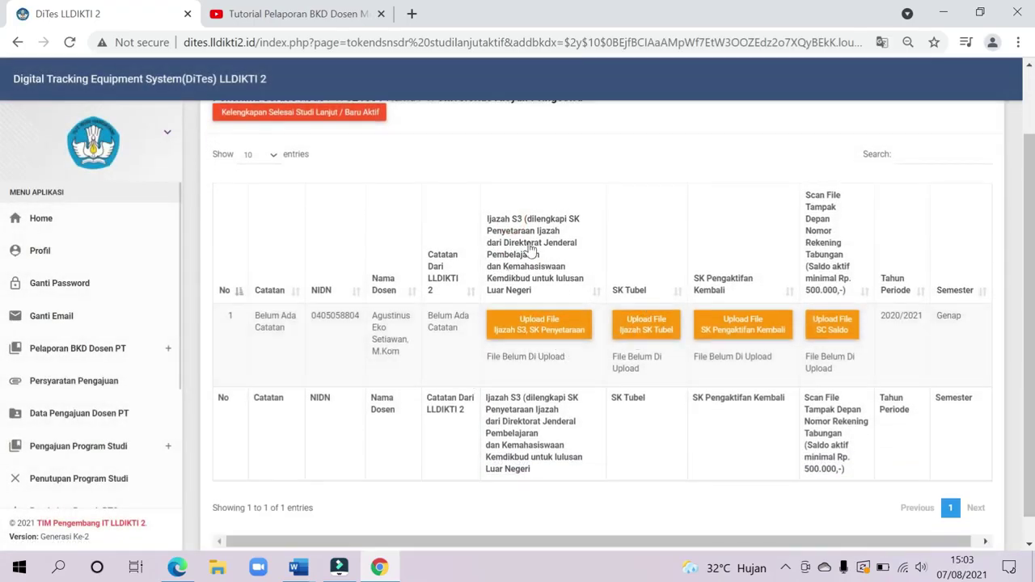
{"action": "left_click", "coordinate": [539, 327]}
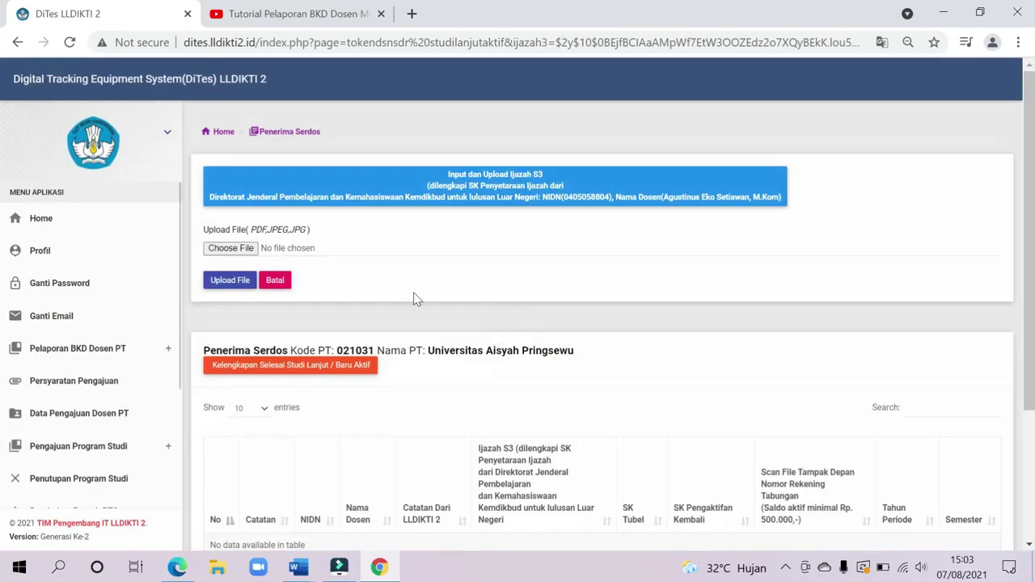
- Choose ijasah.pdf from the Downloads folder as the Ijazah S3 file
{"action": "left_click", "coordinate": [232, 248]}
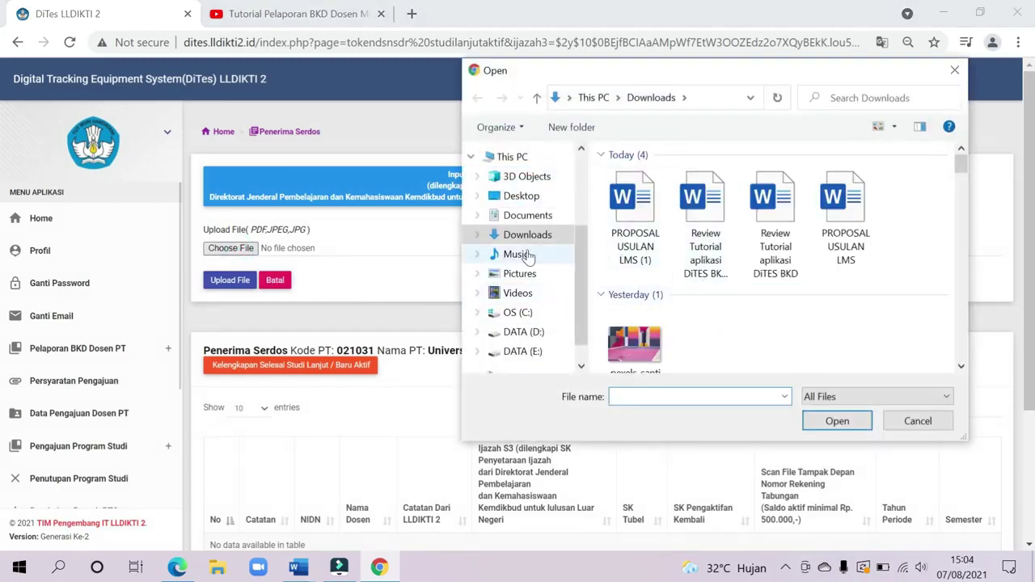
{"action": "scroll", "coordinate": [783, 271], "scroll_direction": "down", "scroll_amount": 10}
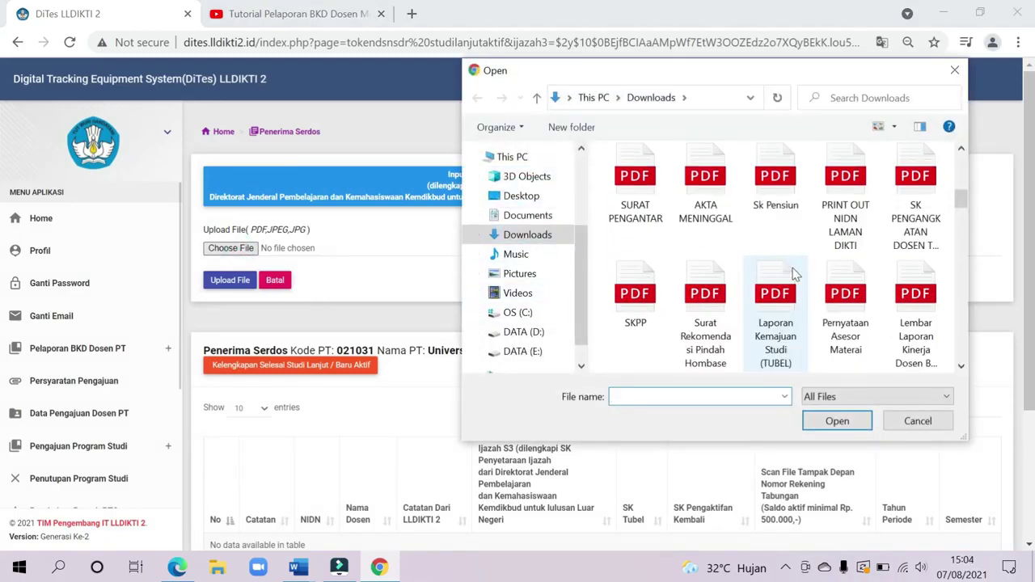
{"action": "scroll", "coordinate": [795, 275], "scroll_direction": "down", "scroll_amount": 2}
{"action": "scroll", "coordinate": [795, 275], "scroll_direction": "down", "scroll_amount": 2}
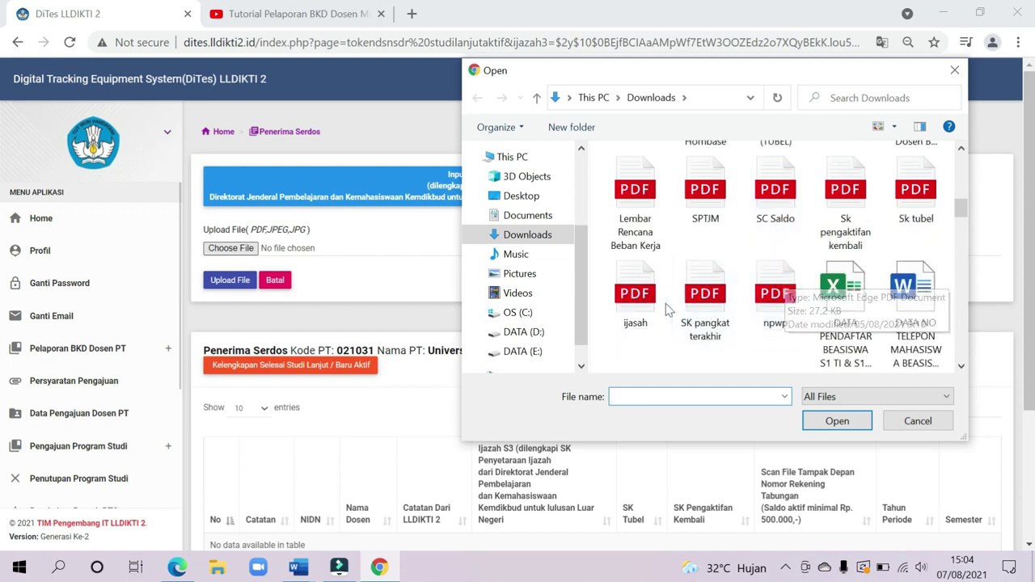
{"action": "left_click", "coordinate": [635, 311]}
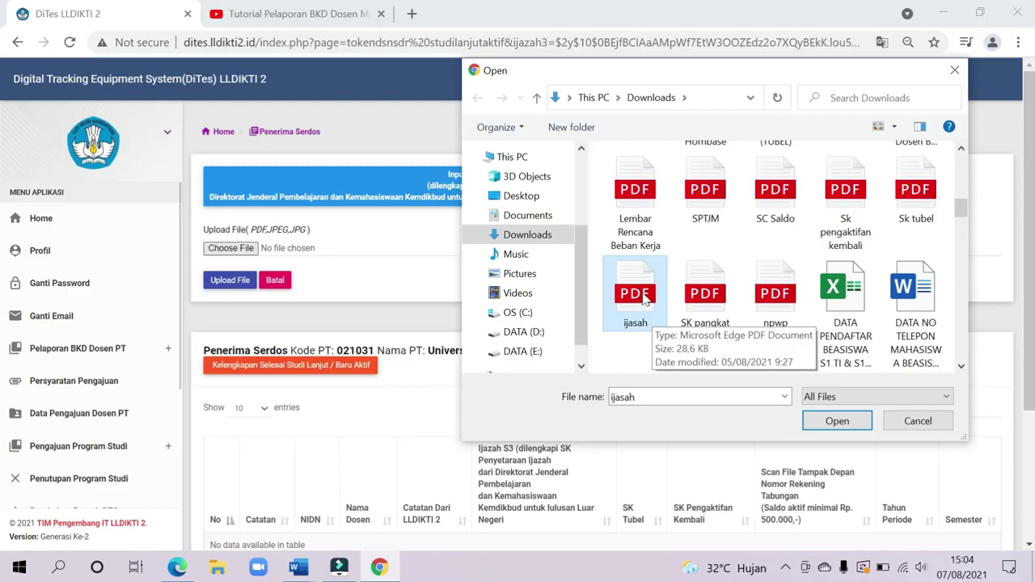
{"action": "left_click", "coordinate": [837, 421]}
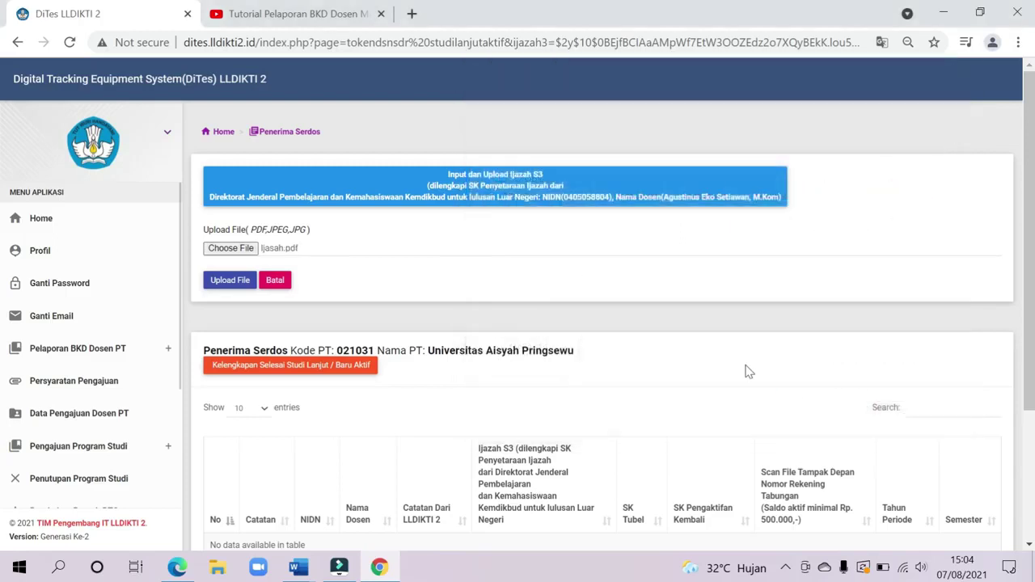
- Submit the Ijazah S3 file, open the uploaded copy to check it, and close the preview
{"action": "left_click", "coordinate": [231, 281]}
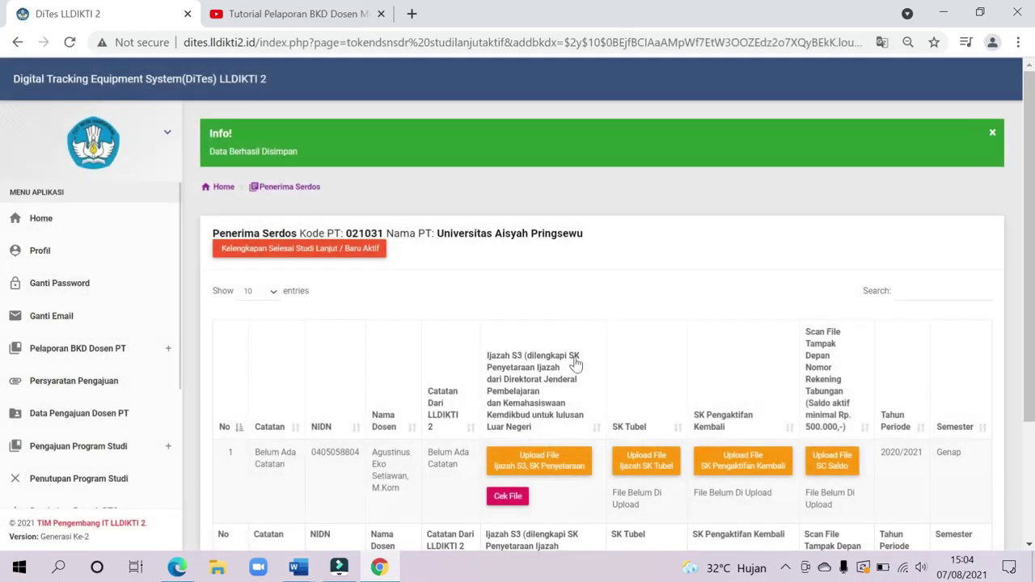
{"action": "left_click", "coordinate": [510, 416]}
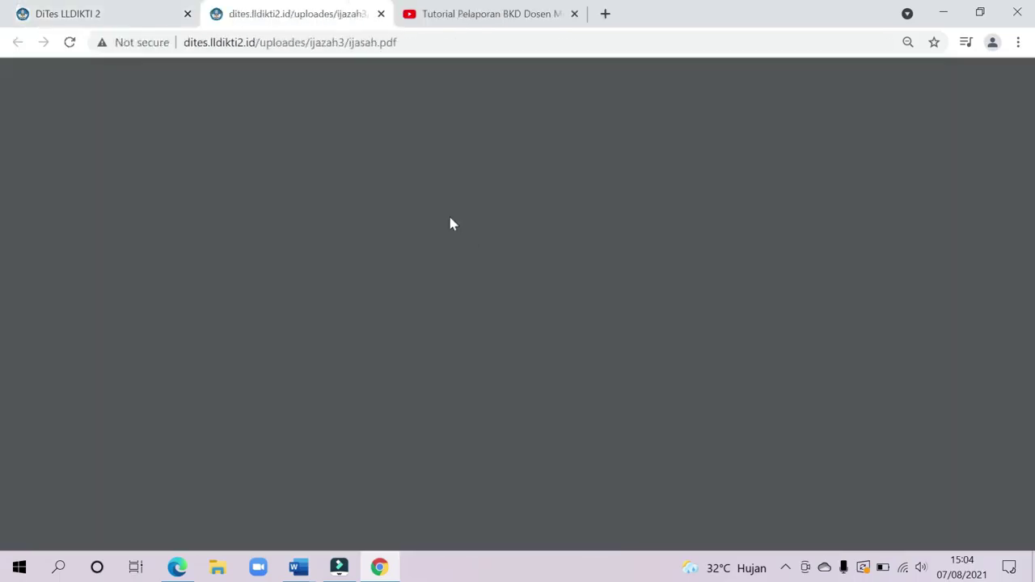
{"action": "left_click", "coordinate": [381, 14]}
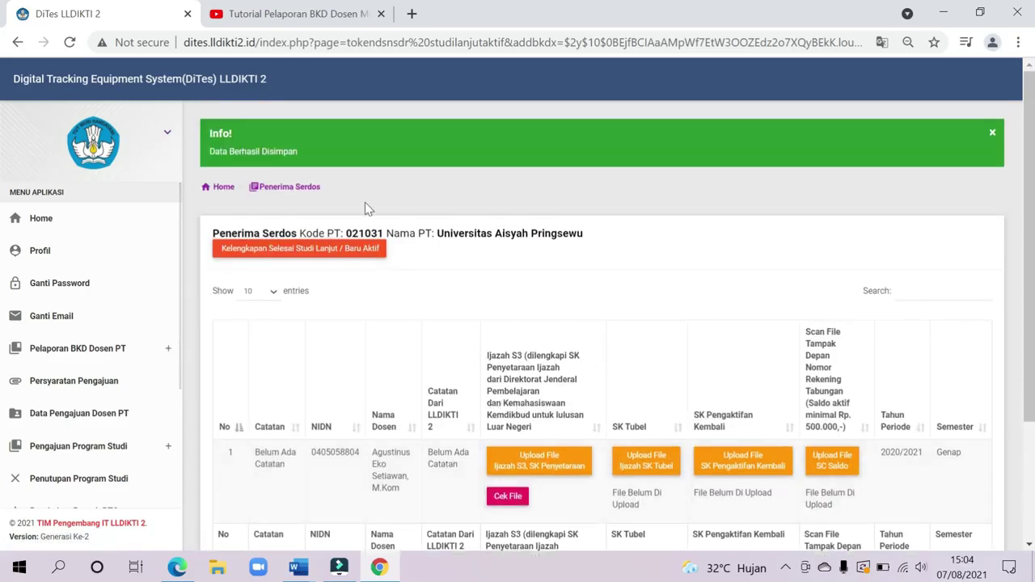
- Return to the Penerima Serdos list and open the SKPP upload form under Kelengkapan Pindah Homebase
{"action": "left_click", "coordinate": [289, 189]}
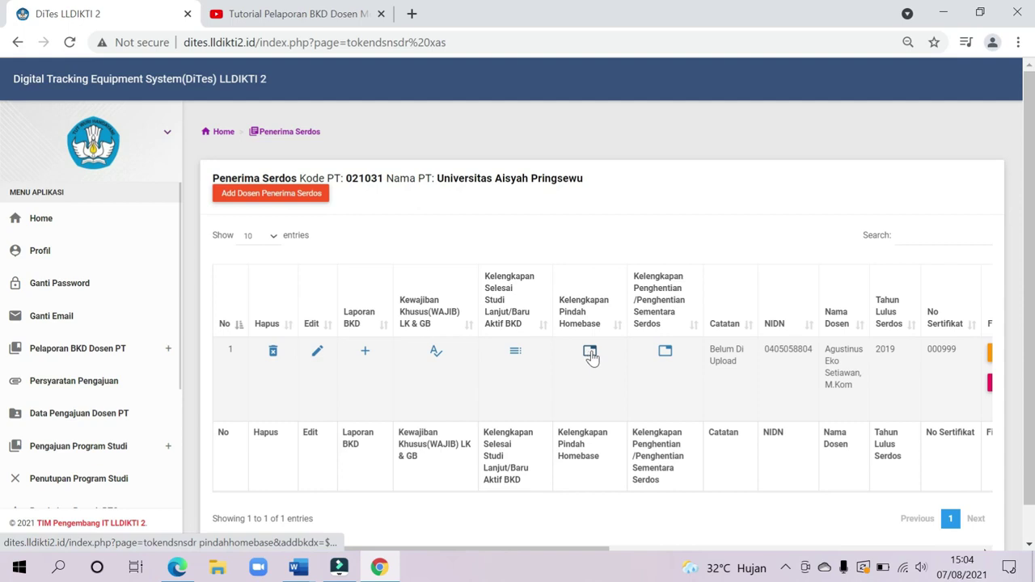
{"action": "left_click", "coordinate": [591, 353]}
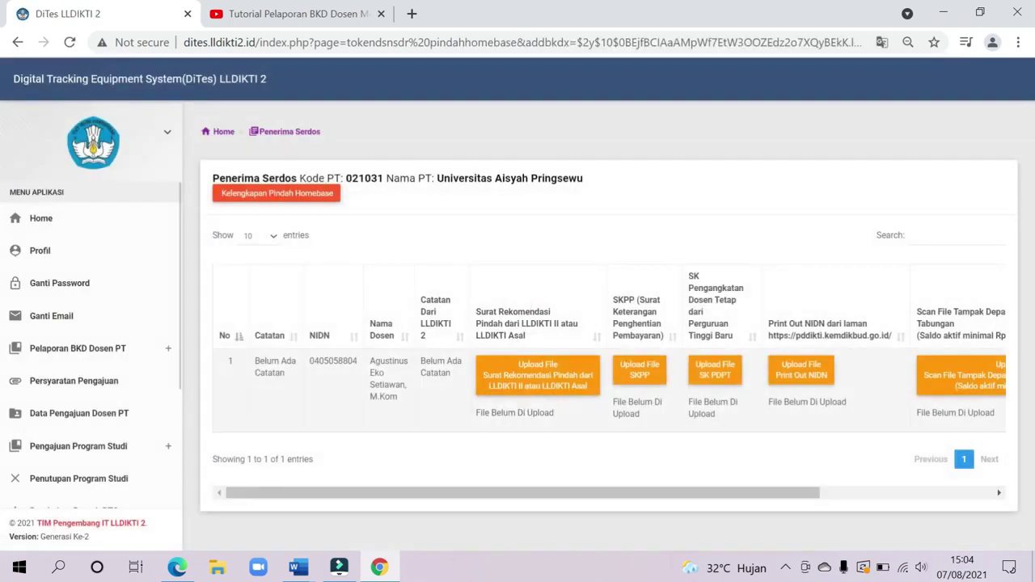
{"action": "mouse_move", "coordinate": [564, 498]}
{"action": "left_mouse_down"}
{"action": "mouse_move", "coordinate": [675, 495]}
{"action": "mouse_move", "coordinate": [574, 495]}
{"action": "left_mouse_up"}
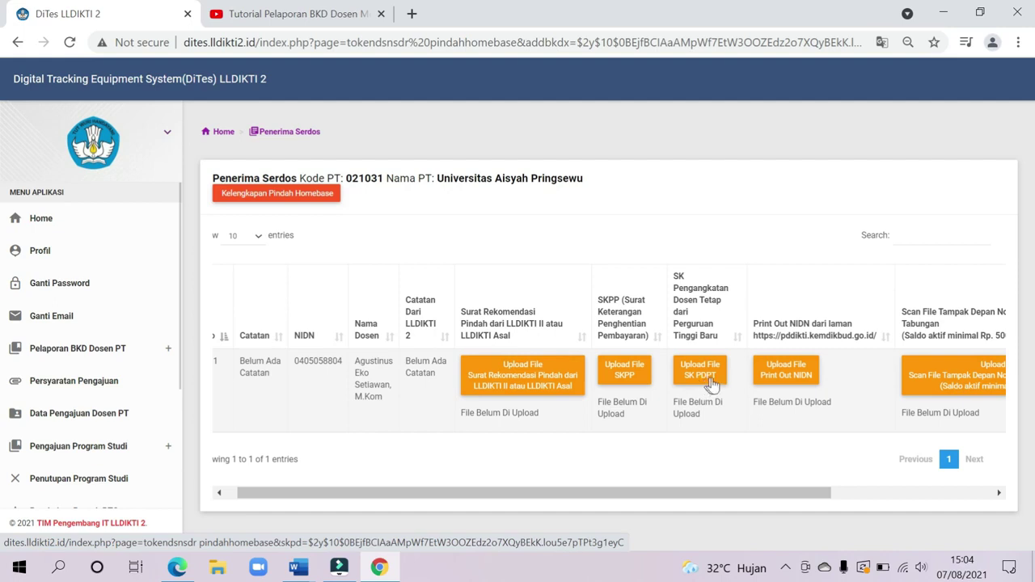
{"action": "left_click", "coordinate": [629, 377]}
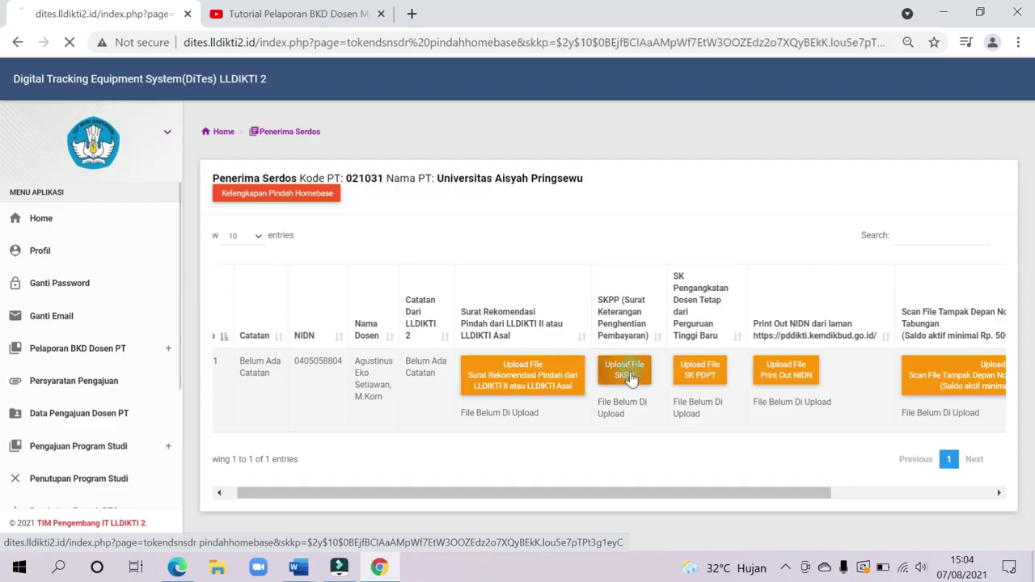
- Attach the SKPP PDF from the Downloads folder as the SKPP file and submit the upload
{"action": "left_click", "coordinate": [232, 226]}
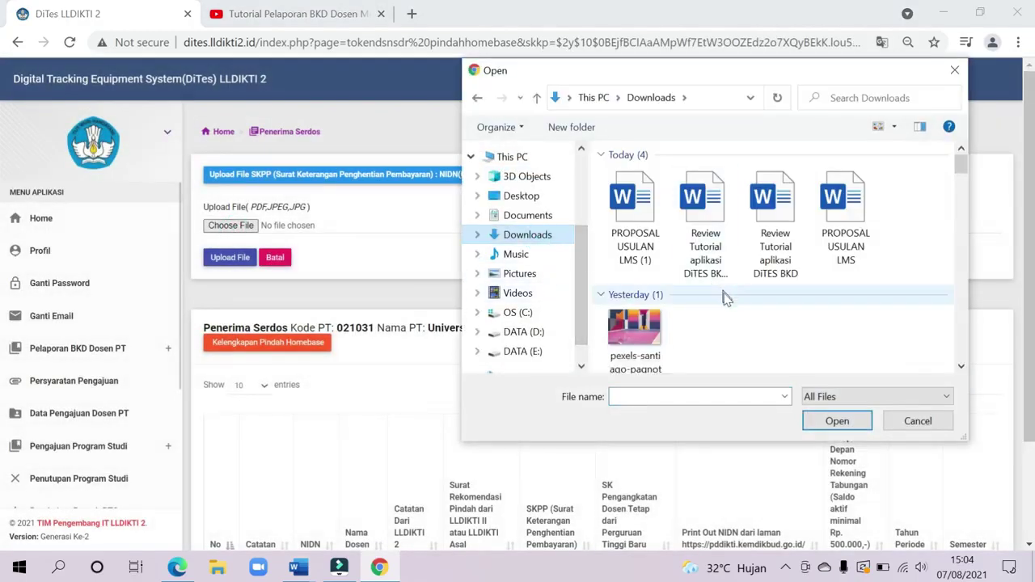
{"action": "scroll", "coordinate": [726, 298], "scroll_direction": "down", "scroll_amount": 10}
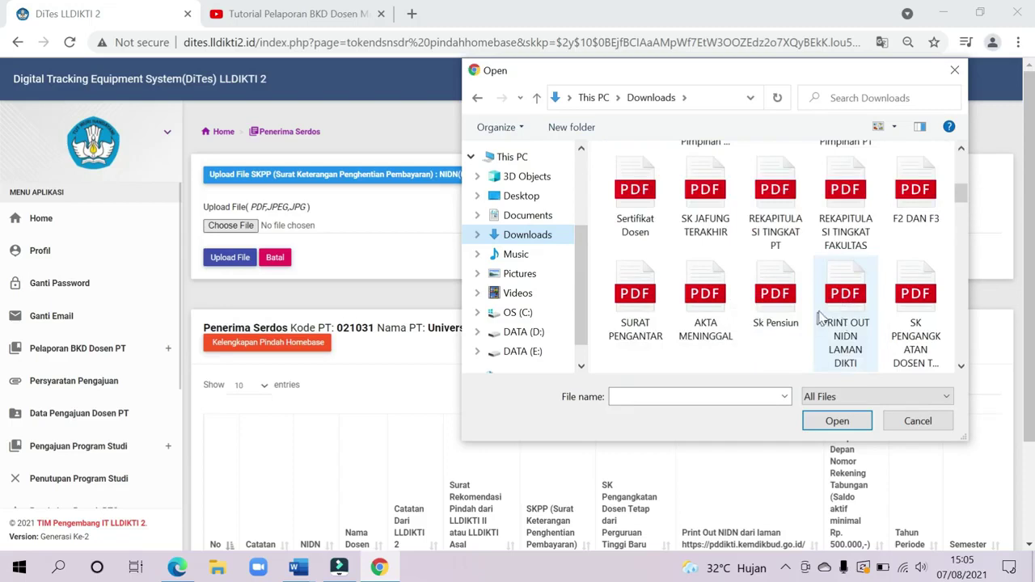
{"action": "scroll", "coordinate": [819, 317], "scroll_direction": "down", "scroll_amount": 1}
{"action": "left_click", "coordinate": [635, 299]}
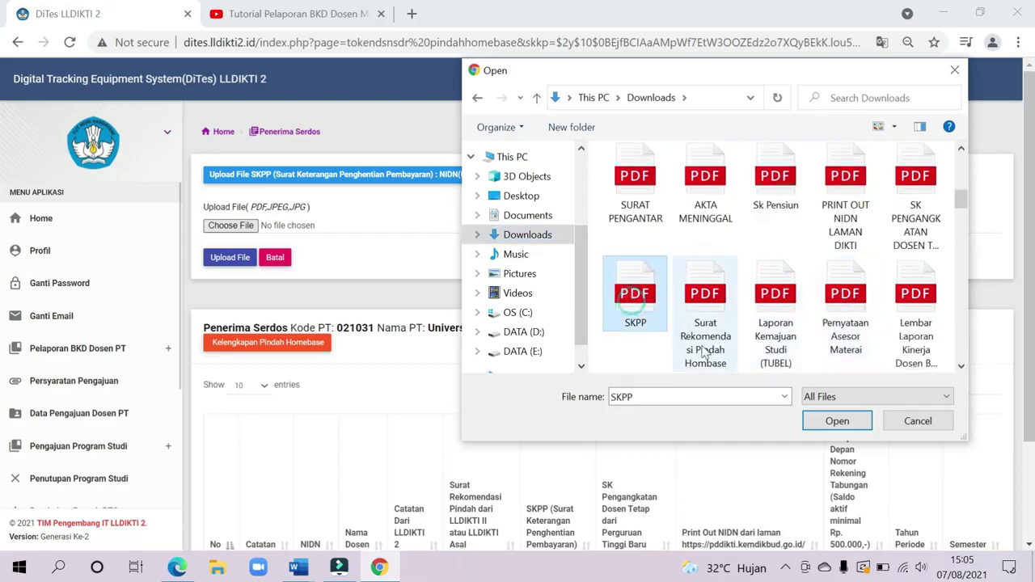
{"action": "left_click", "coordinate": [830, 421]}
{"action": "left_click", "coordinate": [228, 259]}
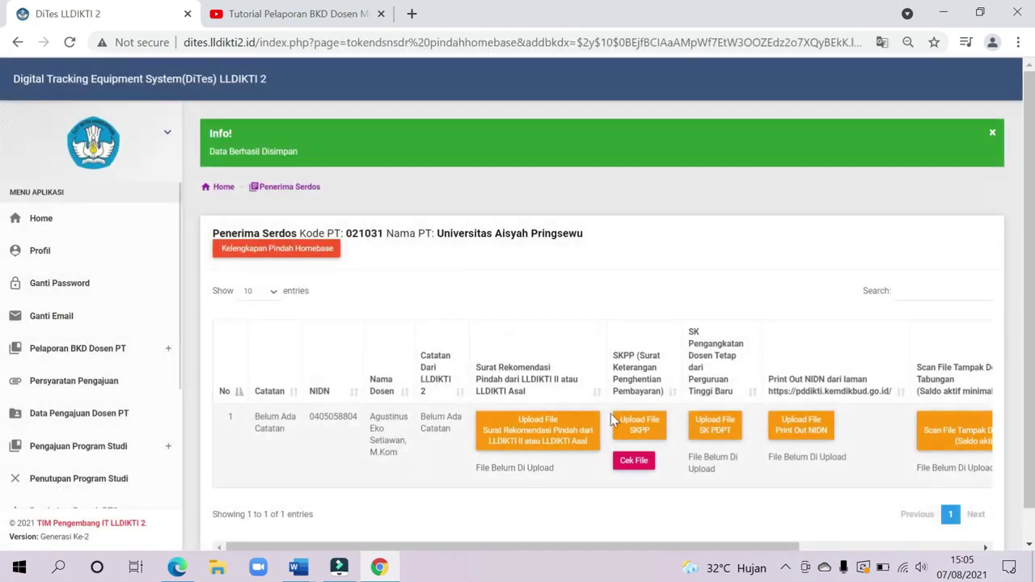
- Open the uploaded SKPP file from the Pindah Homebase record to check it, and close the preview
{"action": "scroll", "coordinate": [615, 417], "scroll_direction": "down", "scroll_amount": 1}
{"action": "left_click", "coordinate": [635, 427]}
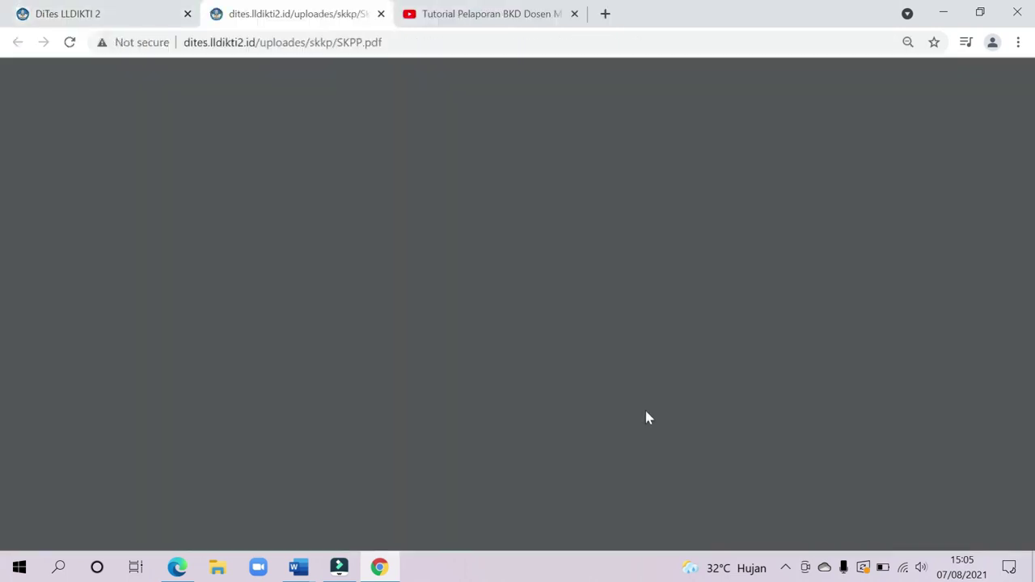
{"action": "left_click", "coordinate": [381, 14]}
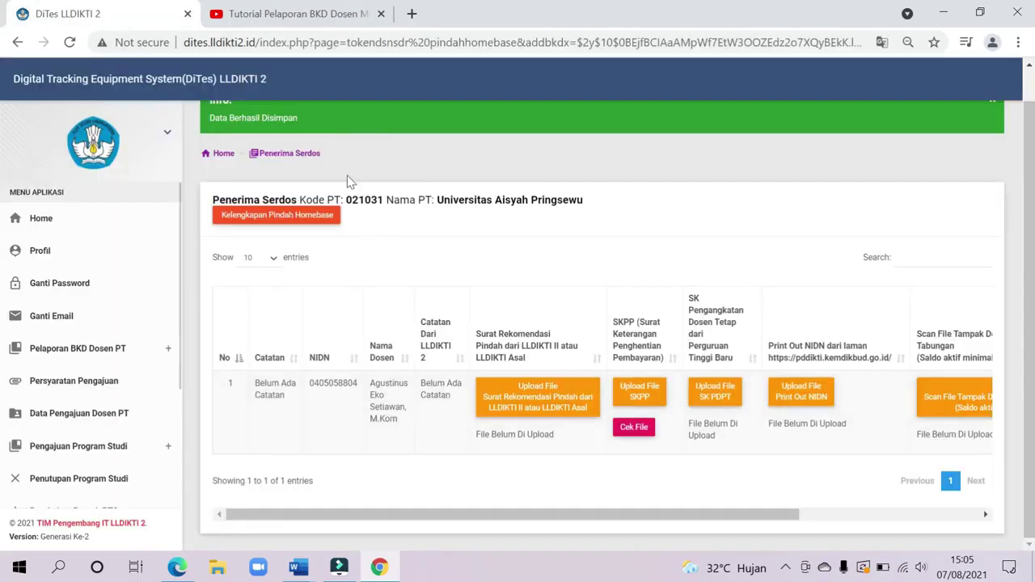
- Return to the Penerima Serdos list and open the SK Tugas Belajar upload form under Kelengkapan Penghentian/Penghentian Sementara Serdos
{"action": "left_click", "coordinate": [287, 154]}
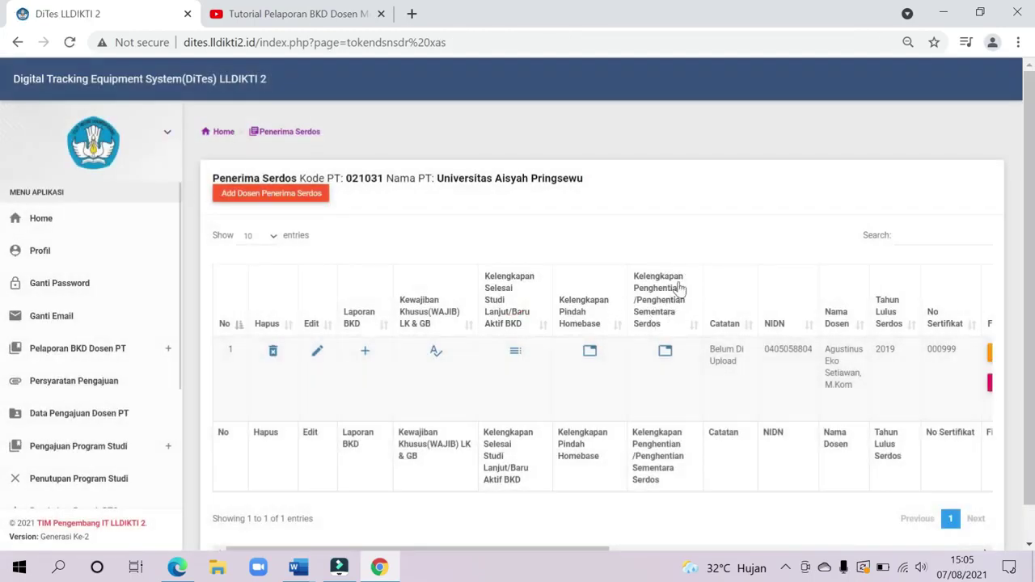
{"action": "left_click", "coordinate": [666, 353]}
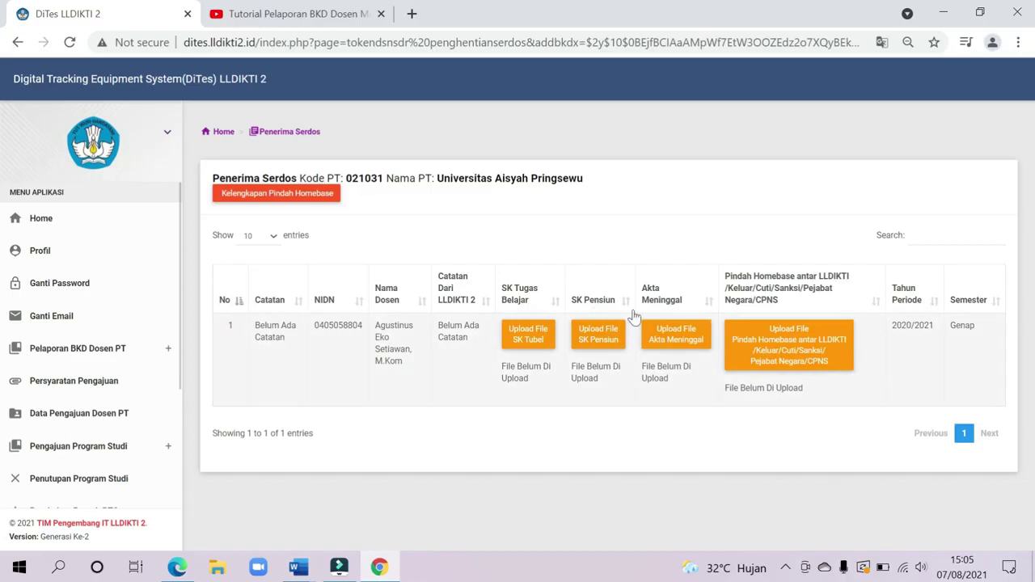
{"action": "left_click", "coordinate": [539, 339]}
- Attach the Laporan Kemajuan Studi (TUBEL) PDF from the Downloads folder as the SK Tugas Belajar file and submit the upload
{"action": "left_click", "coordinate": [250, 231]}
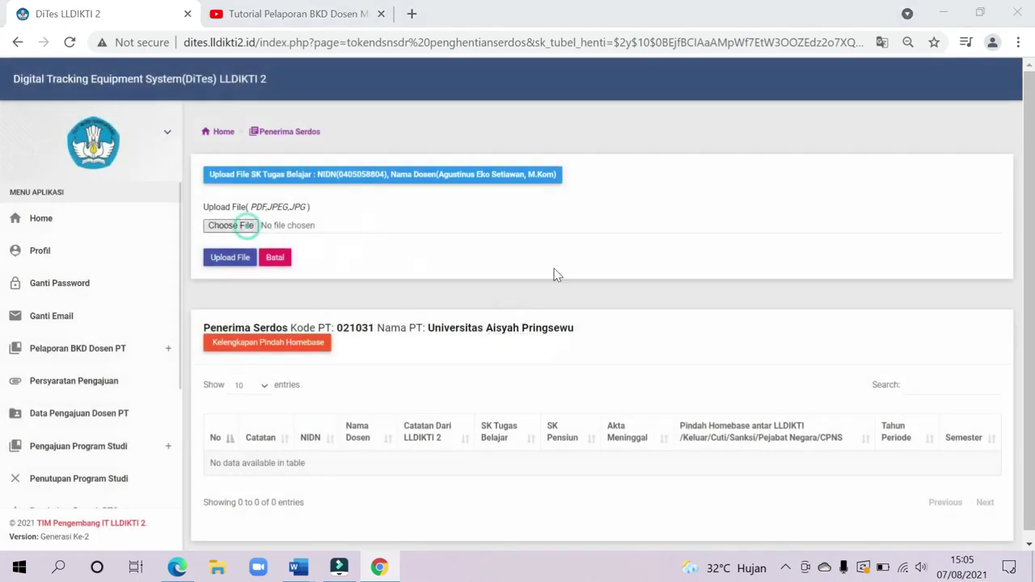
{"action": "scroll", "coordinate": [773, 295], "scroll_direction": "down", "scroll_amount": 8}
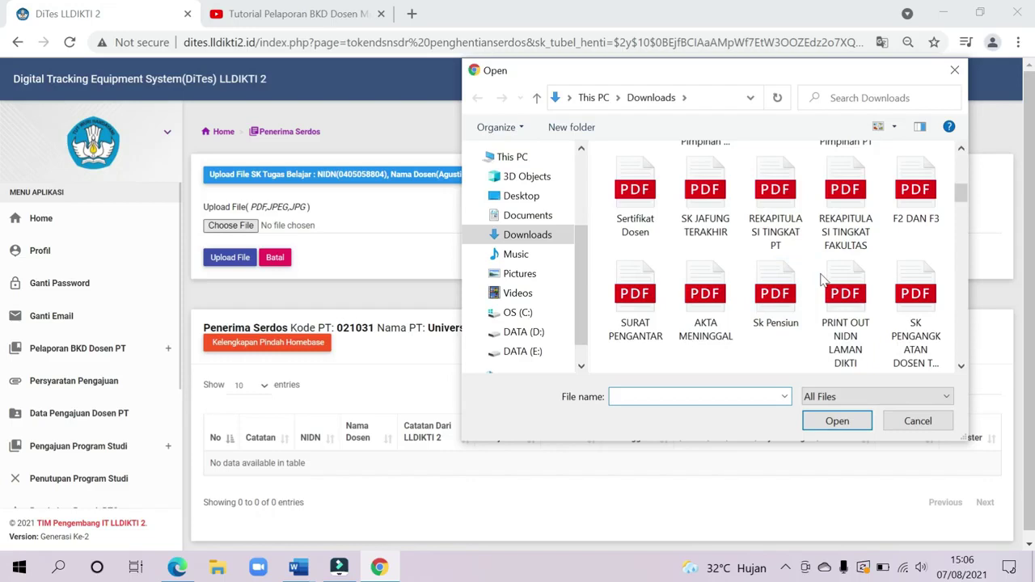
{"action": "scroll", "coordinate": [859, 275], "scroll_direction": "down", "scroll_amount": 1}
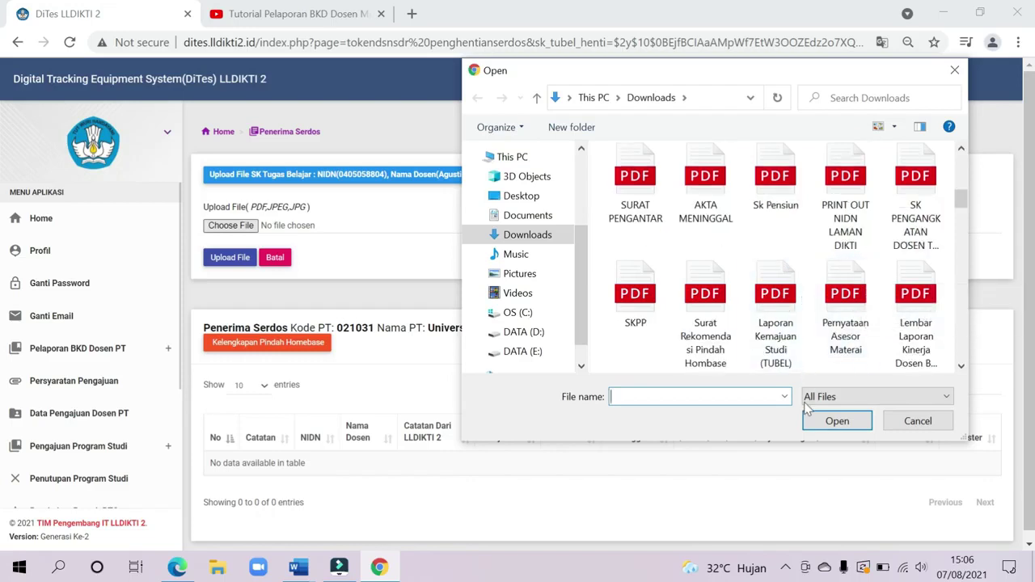
{"action": "left_click", "coordinate": [776, 323]}
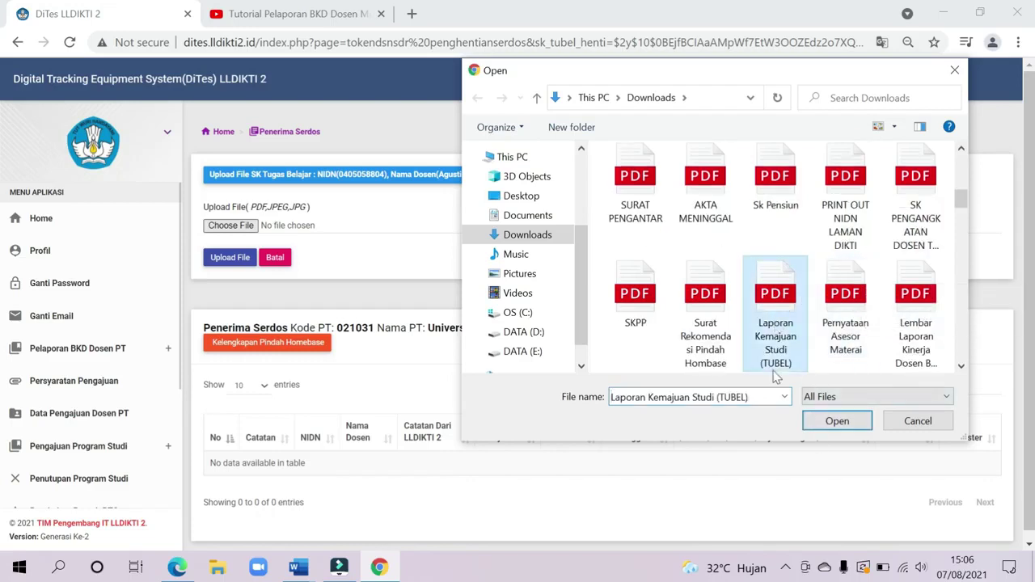
{"action": "left_click", "coordinate": [837, 422]}
{"action": "left_click", "coordinate": [226, 260]}
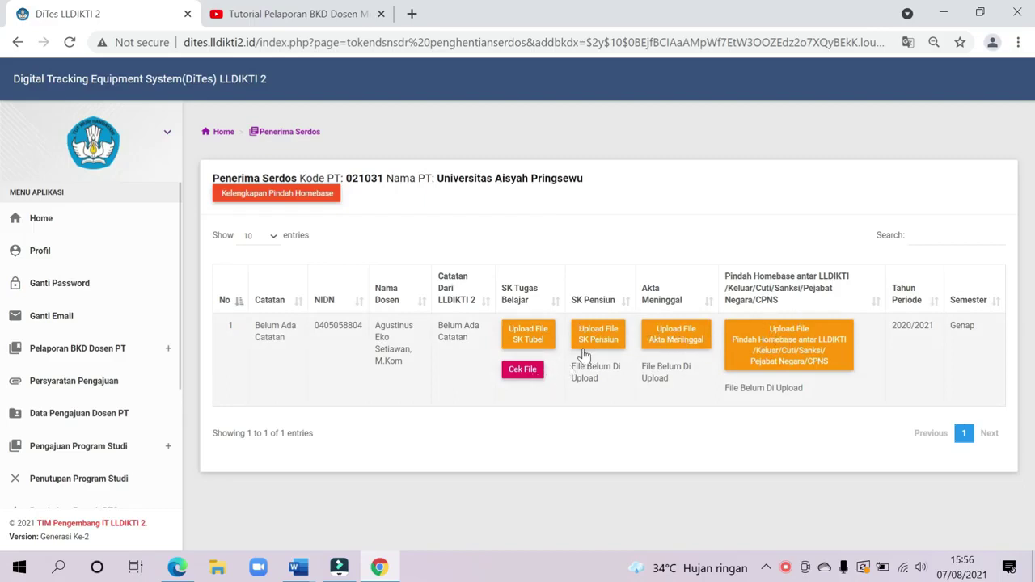
- Open the uploaded SK Tugas Belajar file to check it, and close the preview
{"action": "left_click", "coordinate": [526, 371]}
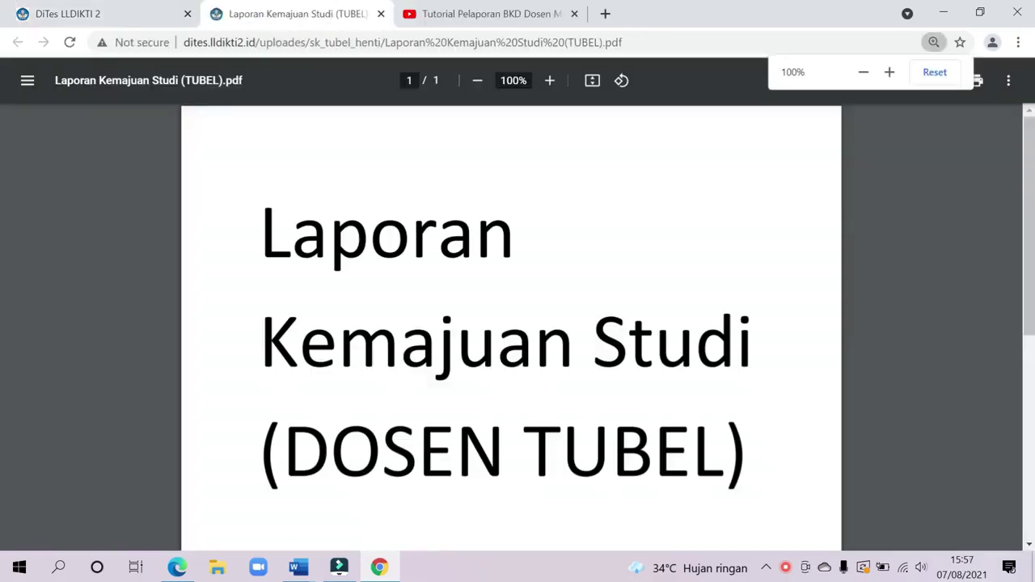
{"action": "left_click", "coordinate": [381, 13]}
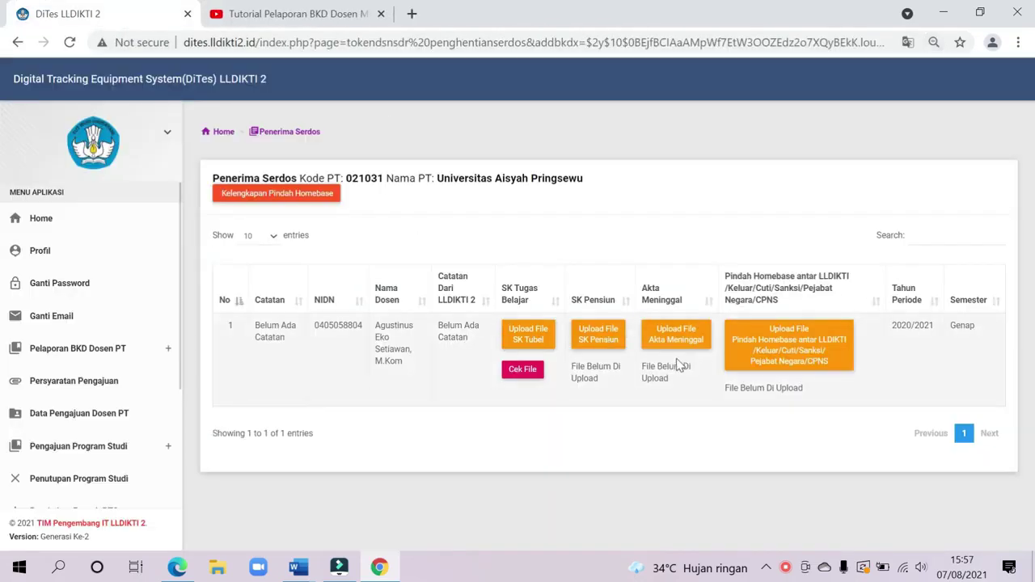
- Return to the Penerima Serdos list and open the Administrasi page under Pelaporan BKD Dosen PT
{"action": "left_click", "coordinate": [284, 134]}
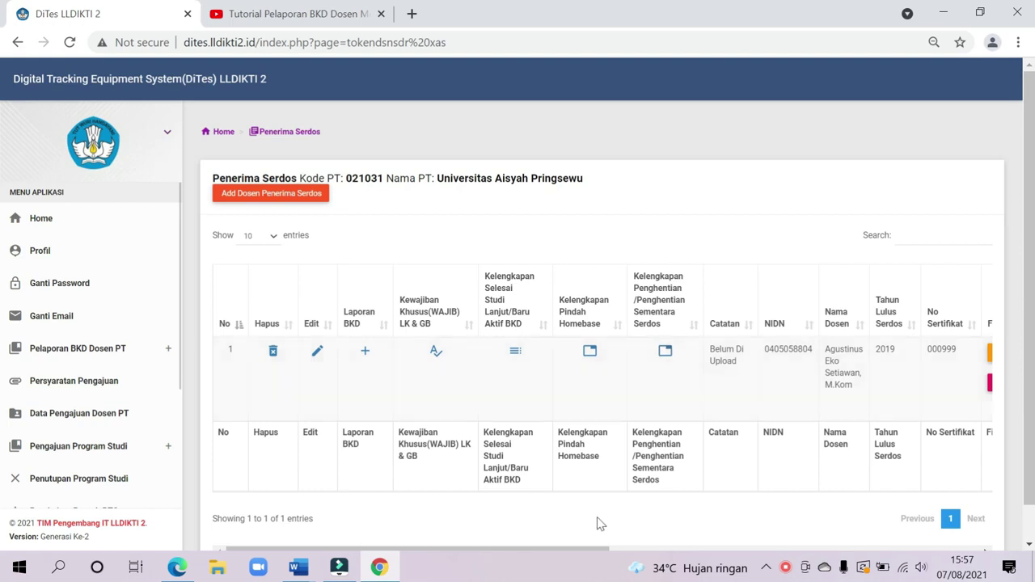
{"action": "mouse_move", "coordinate": [590, 551]}
{"action": "left_mouse_down"}
{"action": "mouse_move", "coordinate": [652, 551]}
{"action": "mouse_move", "coordinate": [588, 551]}
{"action": "left_mouse_up"}
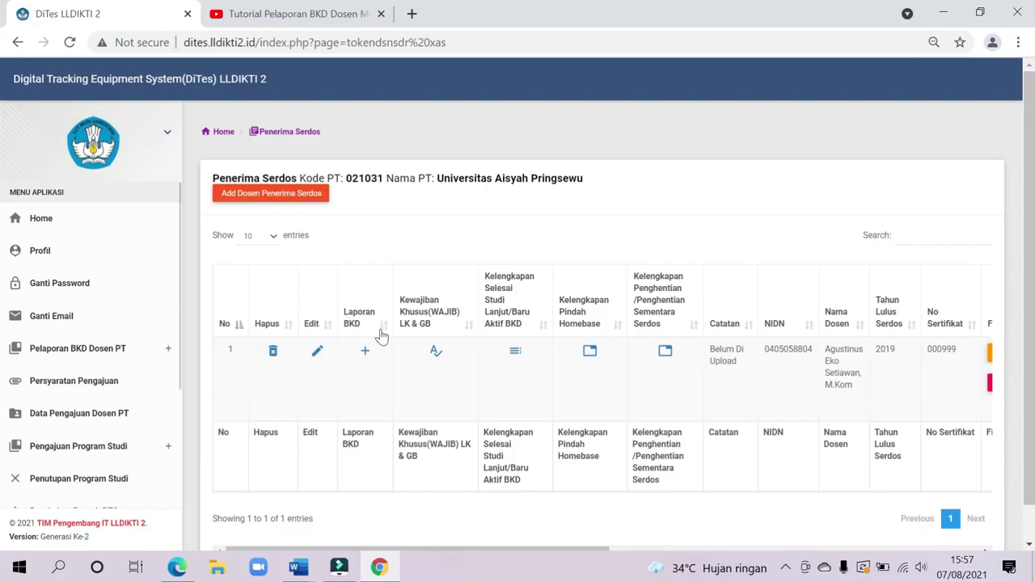
{"action": "scroll", "coordinate": [534, 374], "scroll_direction": "down", "scroll_amount": 1}
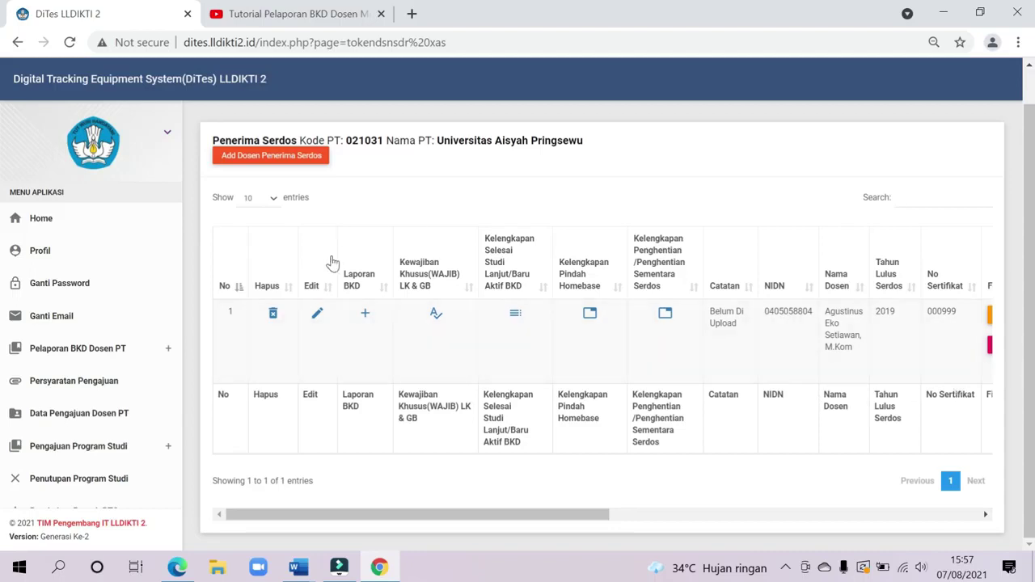
{"action": "left_click", "coordinate": [74, 348]}
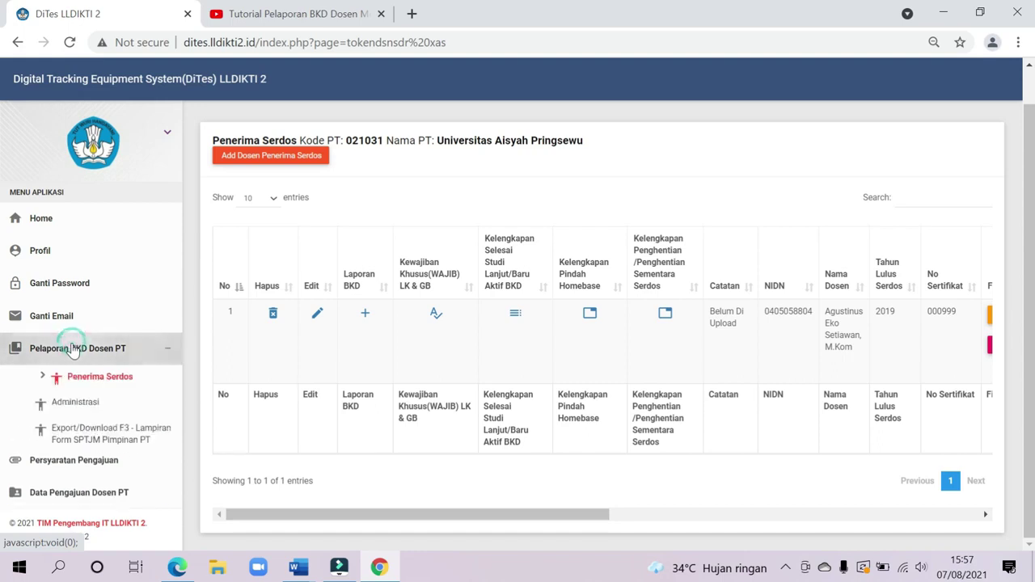
{"action": "left_click", "coordinate": [84, 407]}
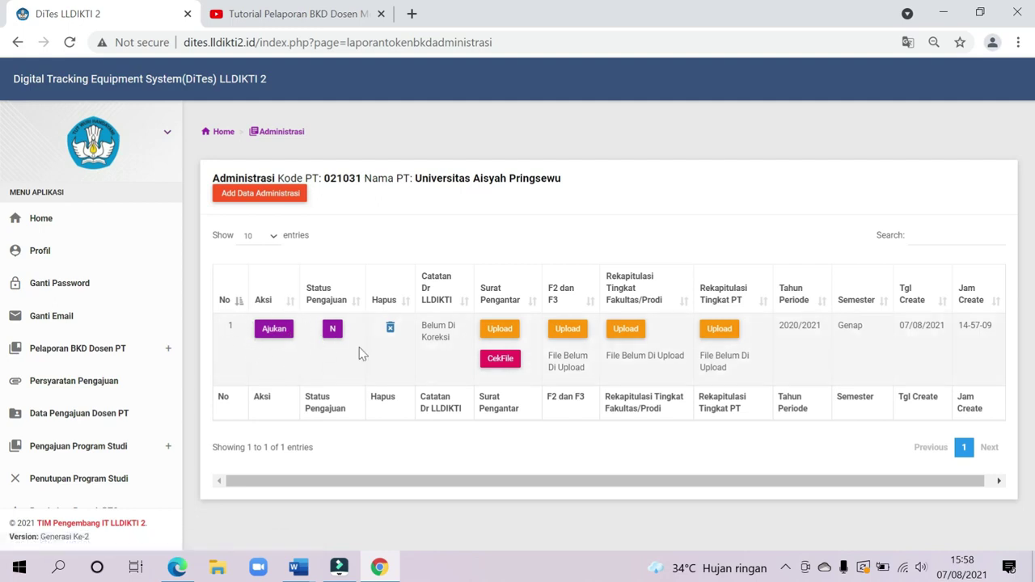
- Open the Surat Pengantar upload form for the 2020/2021 Genap record and choose the SURAT PENGANTAR PDF from the Downloads folder
{"action": "left_click", "coordinate": [512, 333]}
{"action": "left_click", "coordinate": [239, 225]}
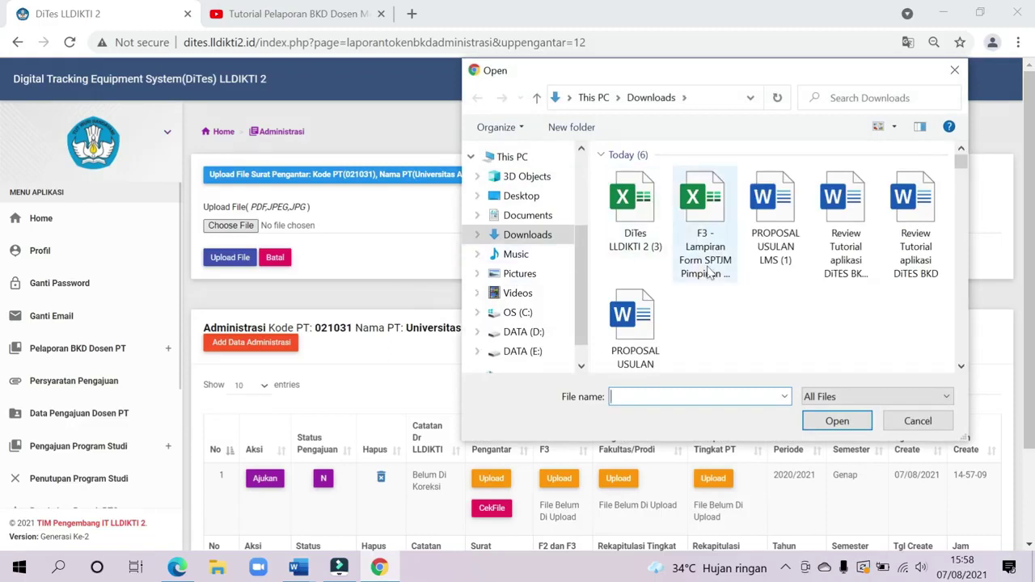
{"action": "scroll", "coordinate": [708, 273], "scroll_direction": "down", "scroll_amount": 5}
{"action": "scroll", "coordinate": [702, 316], "scroll_direction": "down", "scroll_amount": 5}
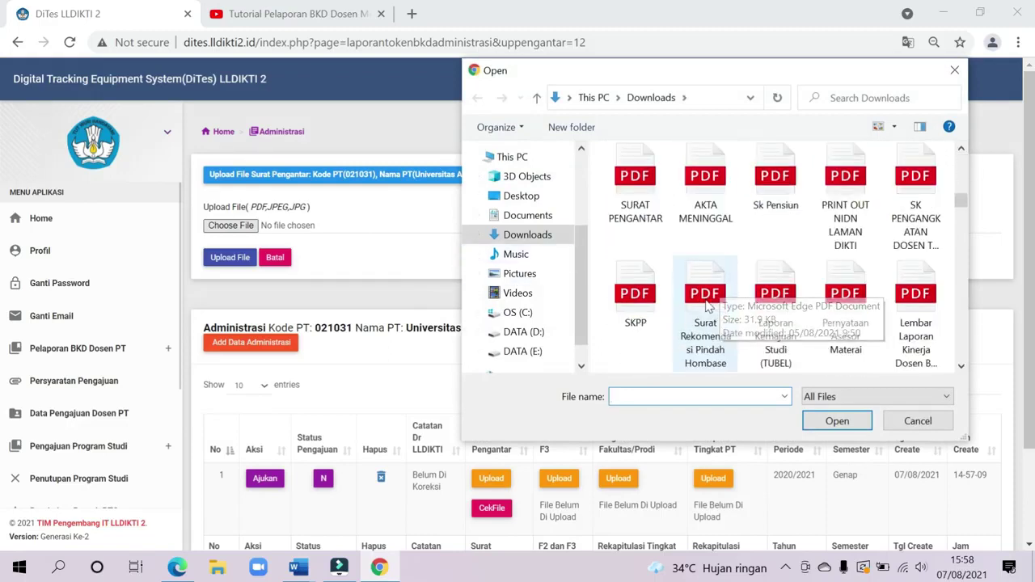
{"action": "left_click", "coordinate": [635, 187]}
{"action": "left_click", "coordinate": [822, 422]}
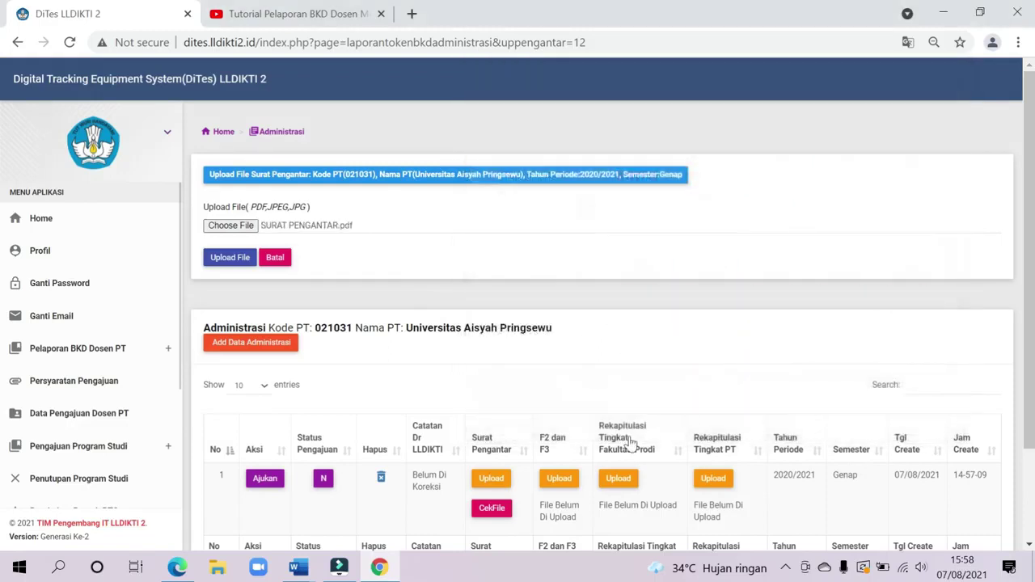
- Open the Surat Pengantar file stored in the Administrasi record to check it, and close the preview
{"action": "scroll", "coordinate": [518, 445], "scroll_direction": "down", "scroll_amount": 2}
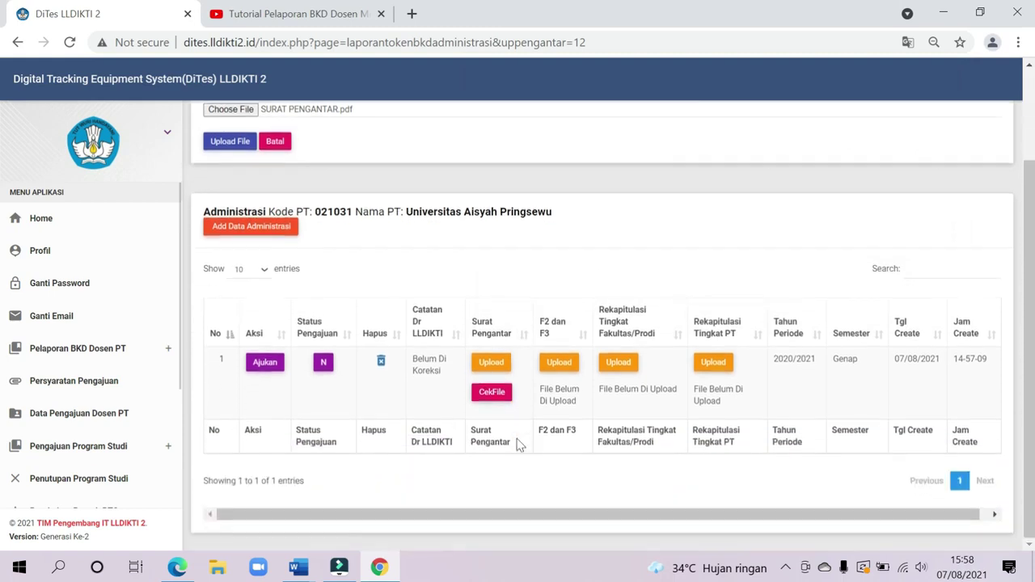
{"action": "left_click", "coordinate": [508, 399]}
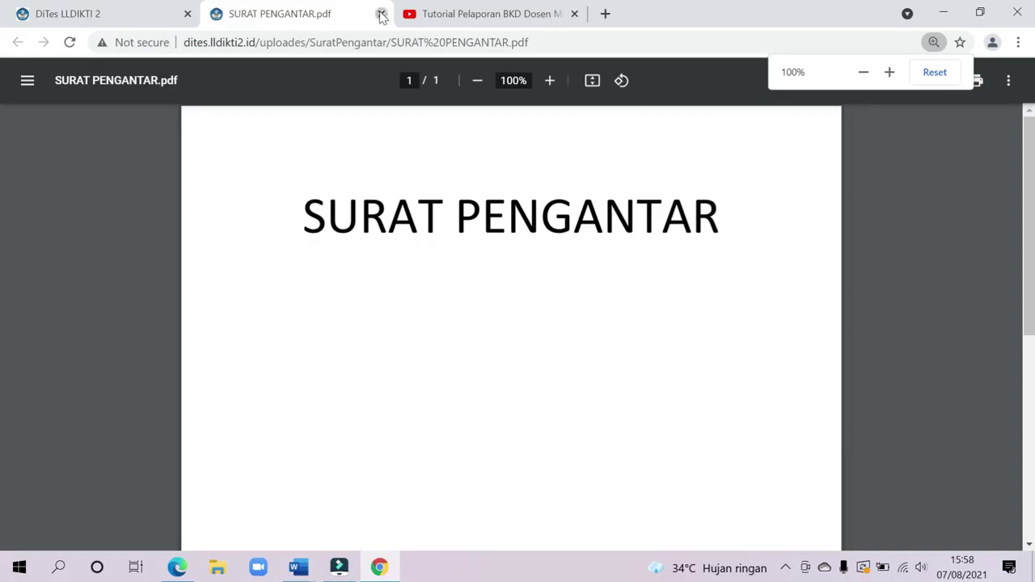
{"action": "left_click", "coordinate": [381, 14]}
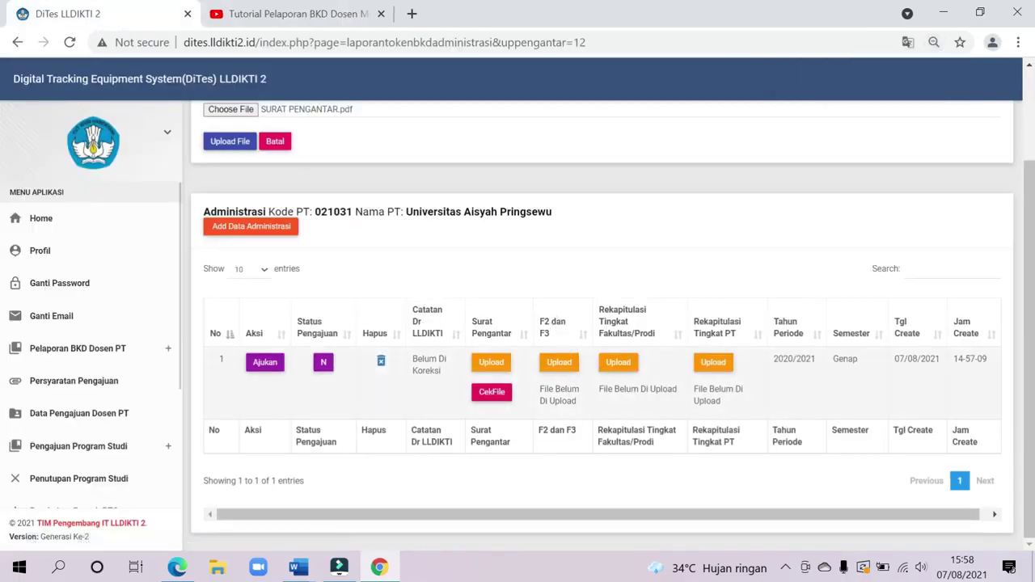
- Open the record's F2 and F3 upload form, and download the F3 - Lampiran Form SPTJM Pimpinan PT template from the Export/Download F3 page
{"action": "left_click", "coordinate": [560, 363]}
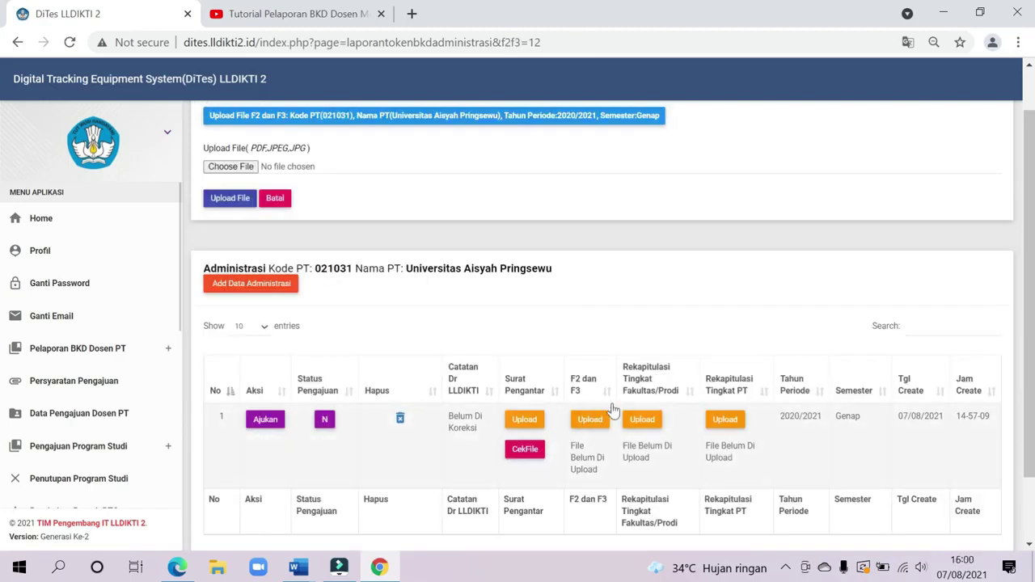
{"action": "left_click", "coordinate": [83, 356]}
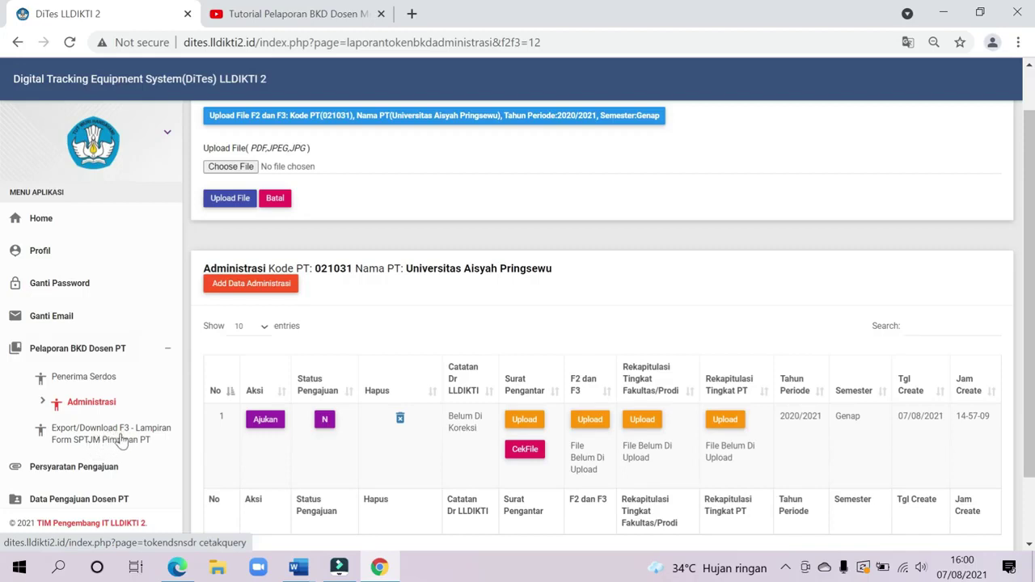
{"action": "left_click", "coordinate": [119, 438]}
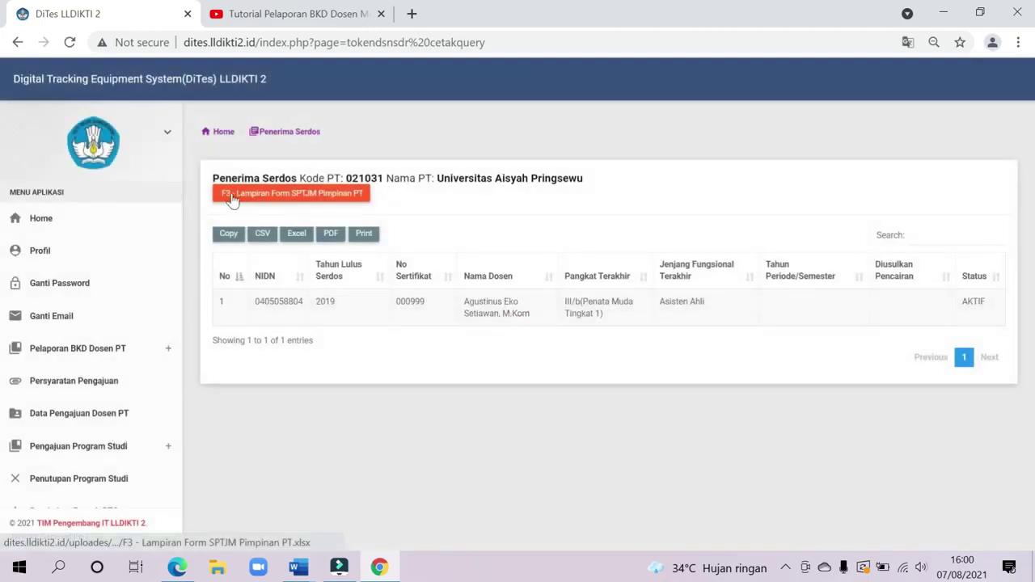
{"action": "left_click", "coordinate": [310, 199]}
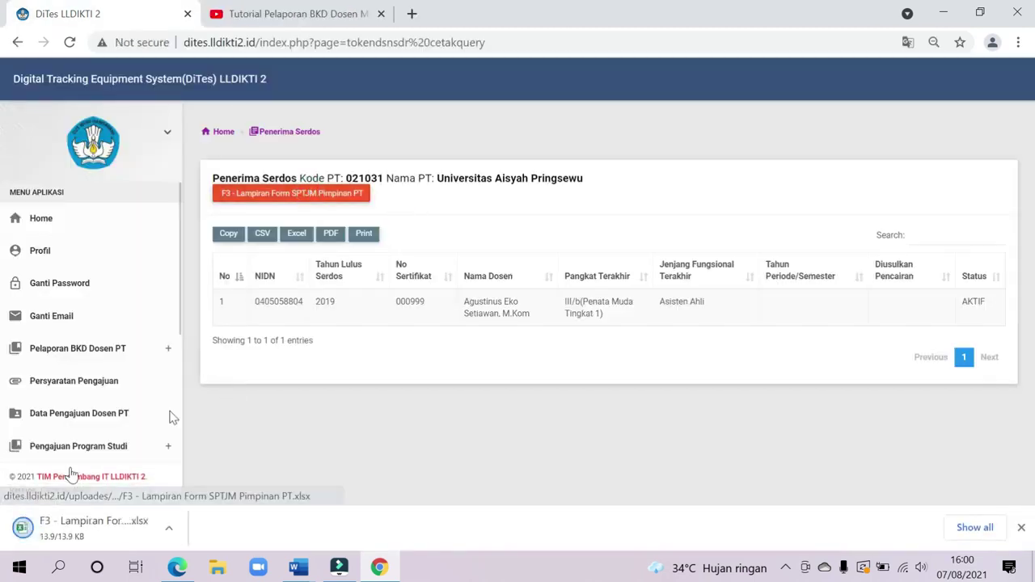
- Open the downloaded F3 - Lampiran Form SPTJM Pimpinan PT workbook in Excel and enable editing
{"action": "left_click", "coordinate": [172, 528]}
{"action": "left_click", "coordinate": [235, 428]}
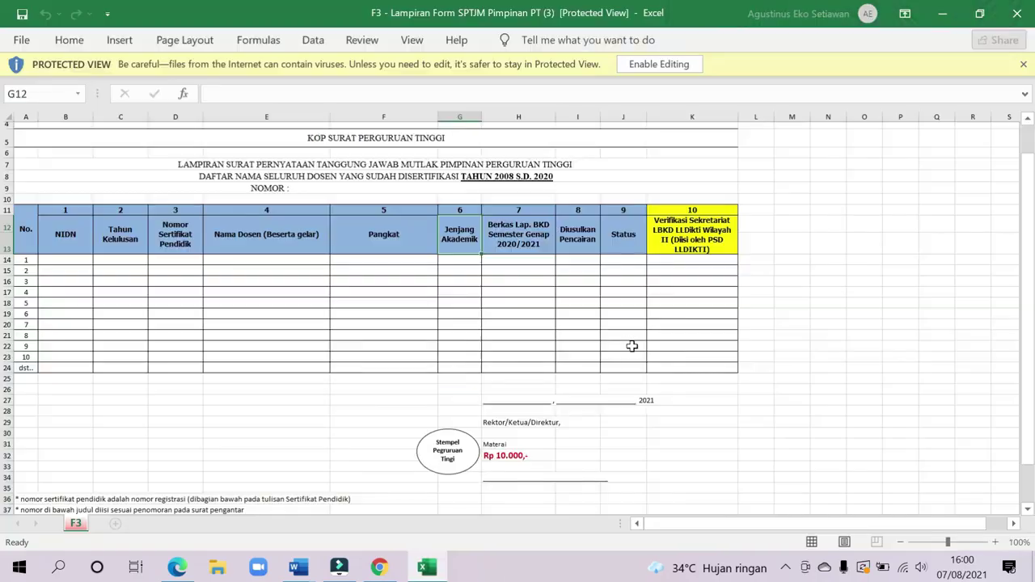
{"action": "left_click", "coordinate": [660, 64]}
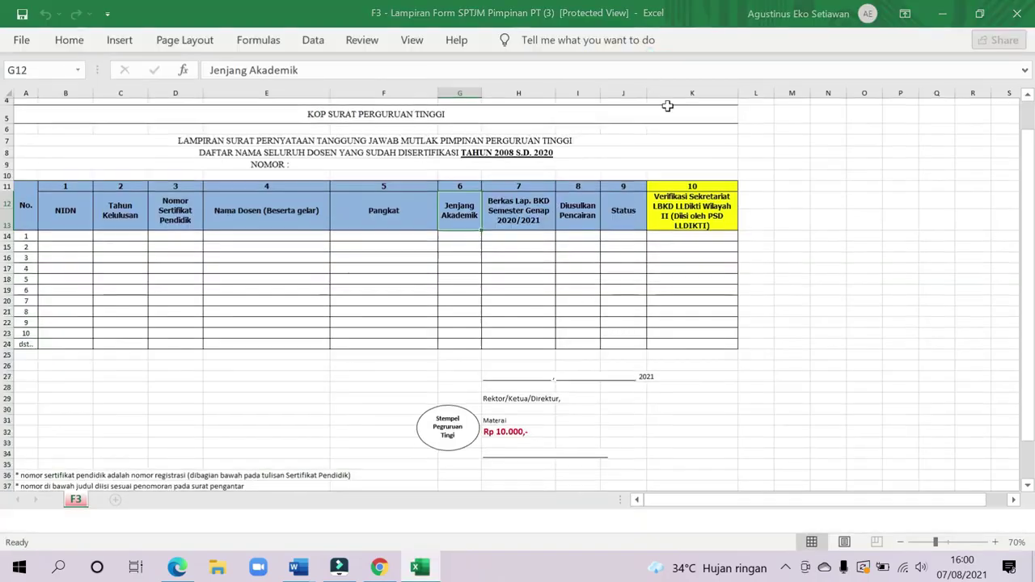
- Examine the F3 template's heading, lecturer table columns, signature and stamp block, and the filling notes below it
{"action": "scroll", "coordinate": [279, 199], "scroll_direction": "up", "scroll_amount": 2}
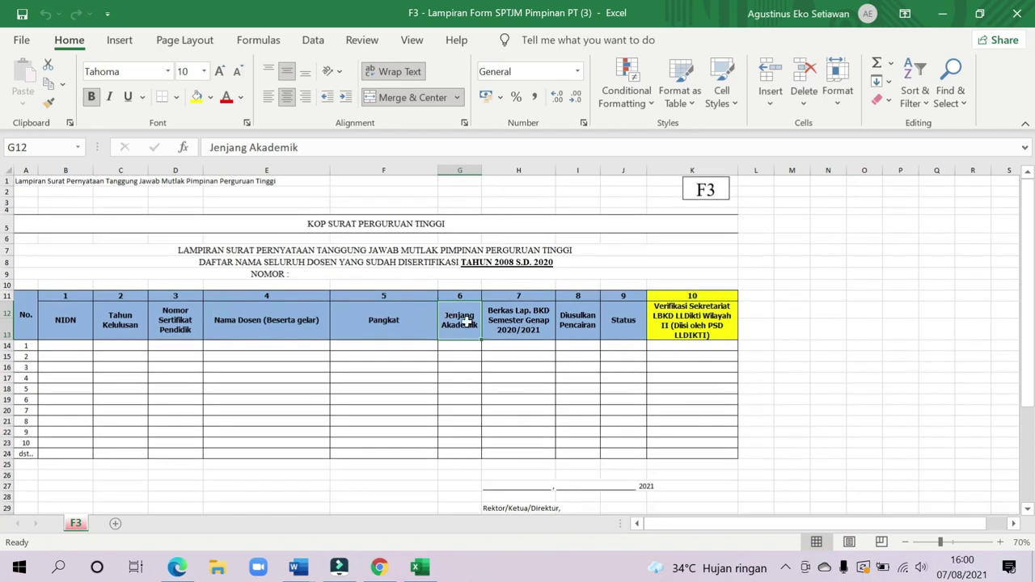
{"action": "scroll", "coordinate": [471, 360], "scroll_direction": "down", "scroll_amount": 3}
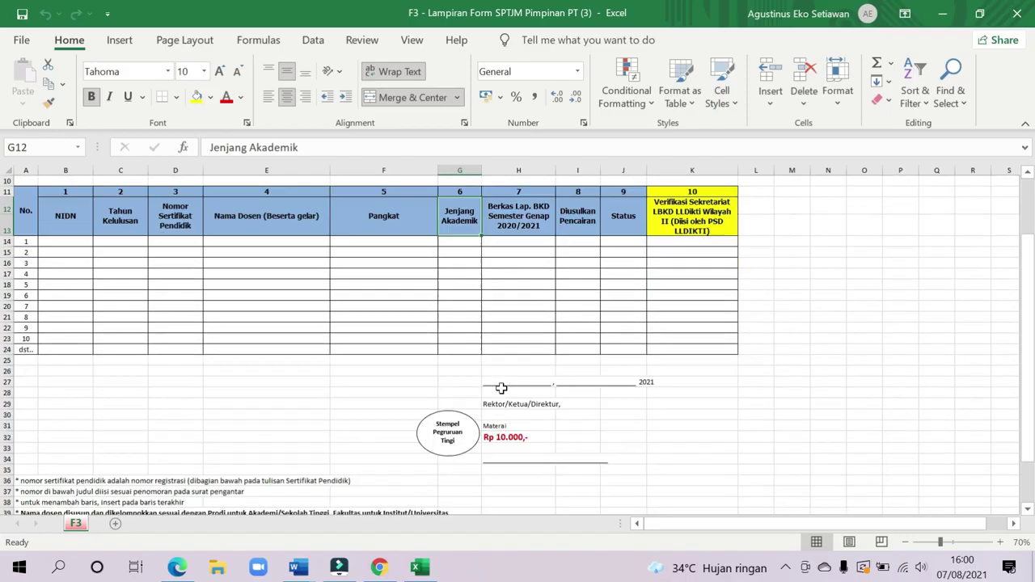
{"action": "scroll", "coordinate": [502, 353], "scroll_direction": "up", "scroll_amount": 3}
{"action": "scroll", "coordinate": [522, 370], "scroll_direction": "down", "scroll_amount": 2}
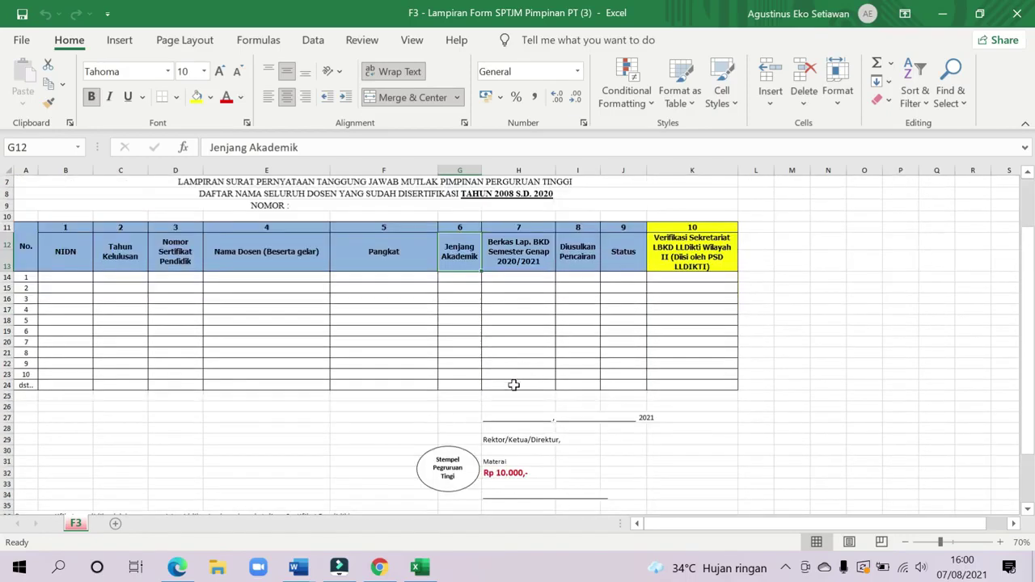
{"action": "scroll", "coordinate": [514, 385], "scroll_direction": "down", "scroll_amount": 2}
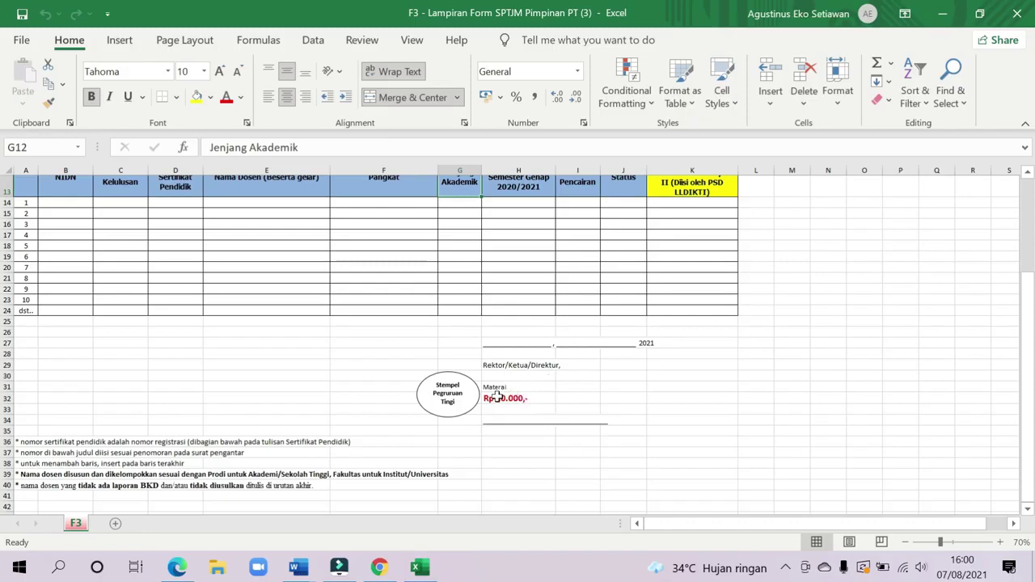
{"action": "scroll", "coordinate": [502, 401], "scroll_direction": "up", "scroll_amount": 3}
{"action": "scroll", "coordinate": [381, 469], "scroll_direction": "down", "scroll_amount": 1}
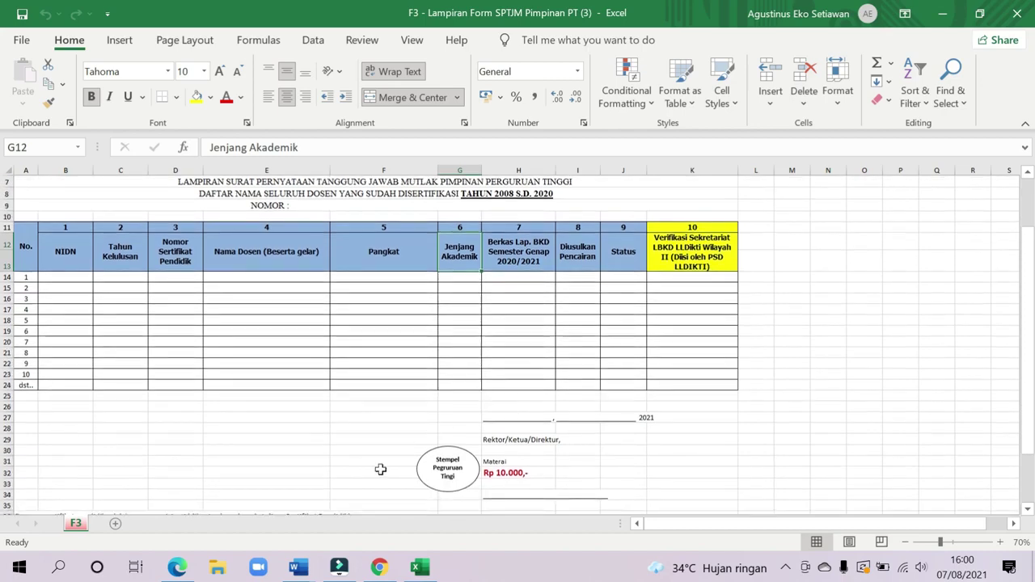
- Switch back to Chrome, export the Penerima Serdos table to Excel, and open the exported workbook with editing enabled
{"action": "left_click", "coordinate": [377, 570]}
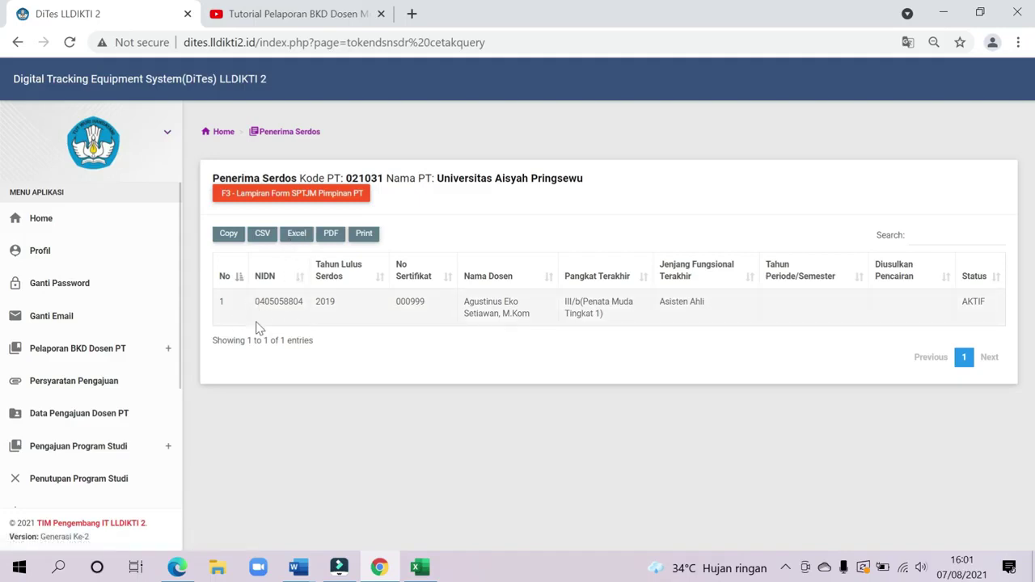
{"action": "left_click", "coordinate": [297, 234]}
{"action": "left_click", "coordinate": [180, 535]}
{"action": "left_click", "coordinate": [226, 426]}
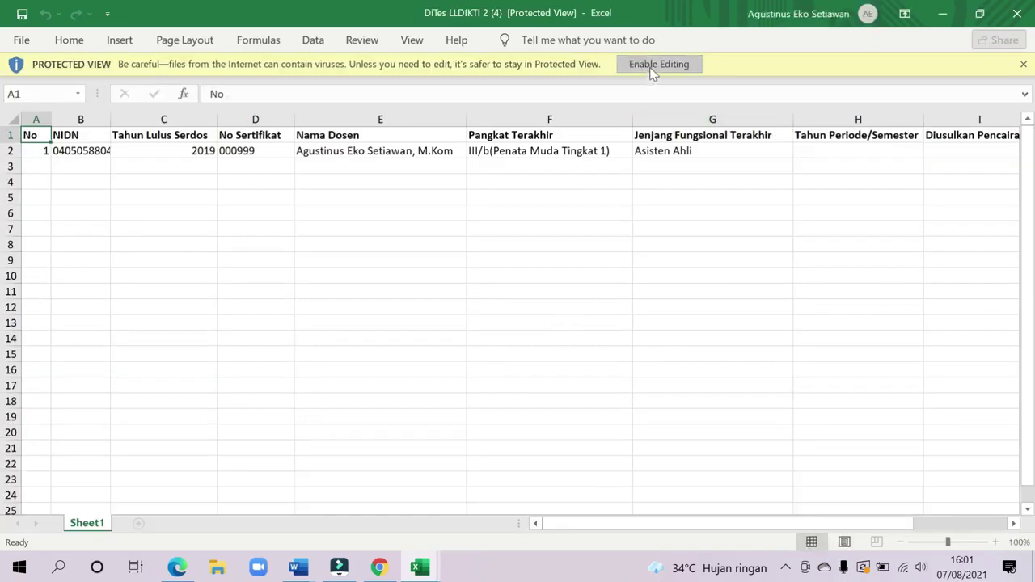
{"action": "left_click", "coordinate": [654, 64]}
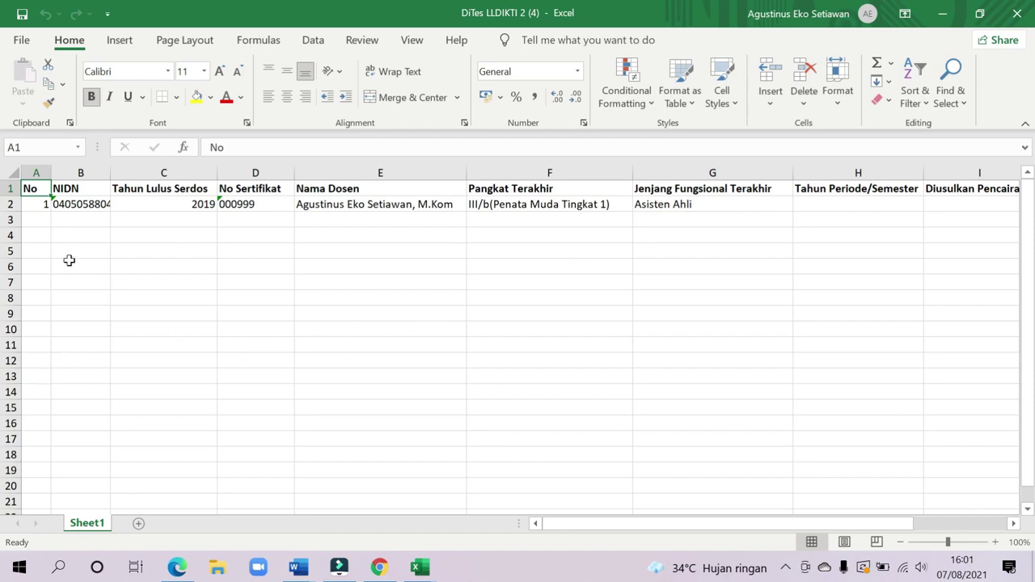
- Copy the lecturer's entire row 2 from the exported workbook and paste it into the F3 template starting at cell A14
{"action": "left_click", "coordinate": [13, 204]}
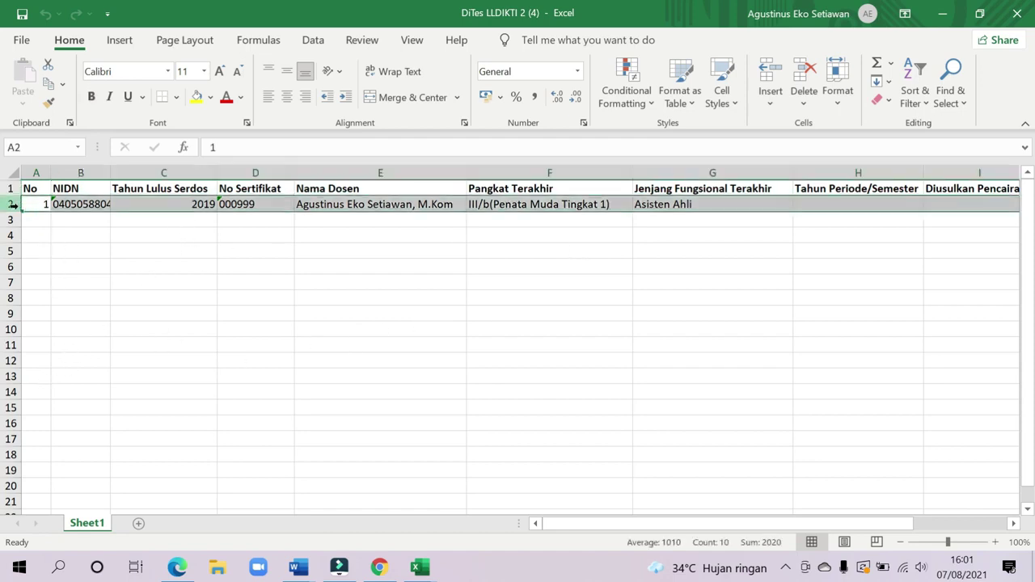
{"action": "key", "text": "ctrl+c"}
{"action": "mouse_move", "coordinate": [419, 568]}
{"action": "left_click", "coordinate": [376, 517]}
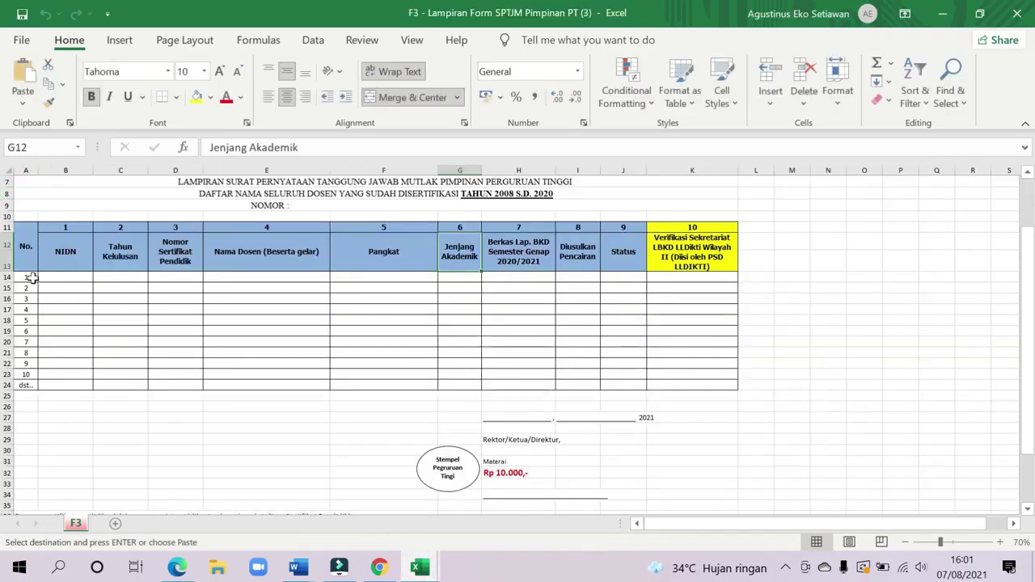
{"action": "left_click", "coordinate": [30, 278]}
{"action": "key", "text": "ctrl+v"}
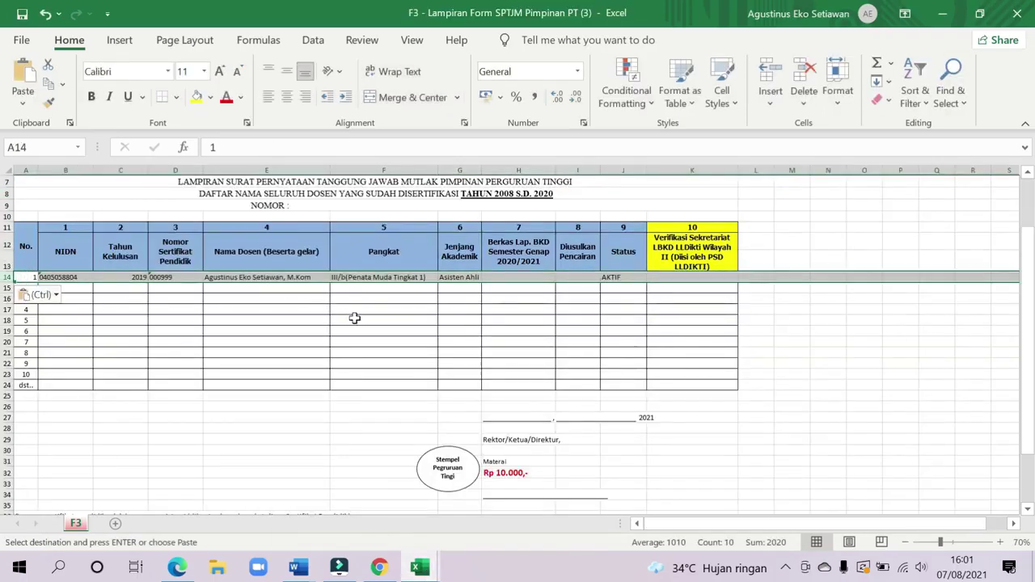
- In the F3 lecturer table's row 14, set the semester BKD report file to Ada and Diusulkan Pencairan to Ya
{"action": "left_click", "coordinate": [354, 317]}
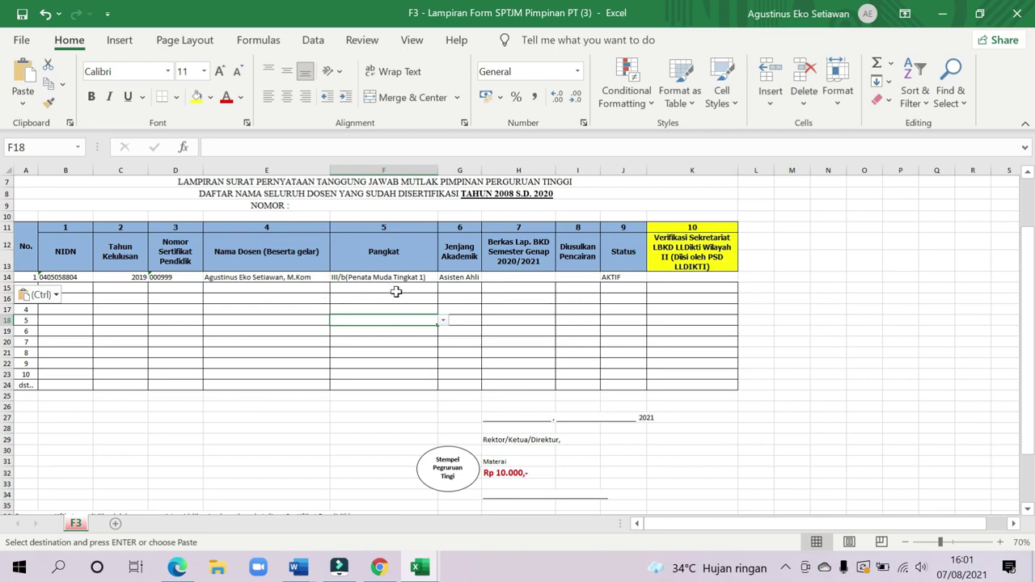
{"action": "left_click", "coordinate": [536, 276]}
{"action": "left_click", "coordinate": [560, 278]}
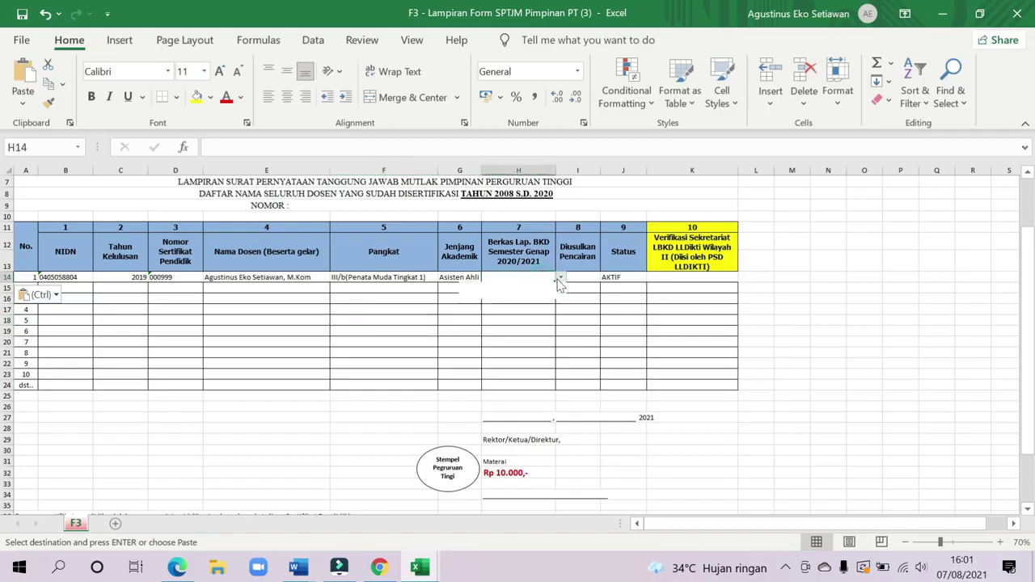
{"action": "left_click", "coordinate": [509, 289]}
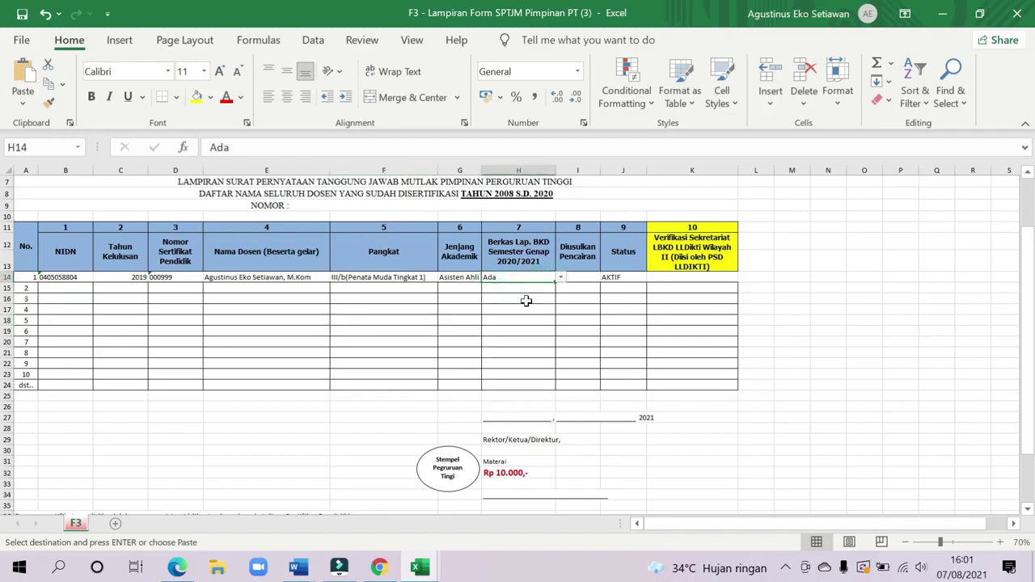
{"action": "left_click", "coordinate": [593, 276]}
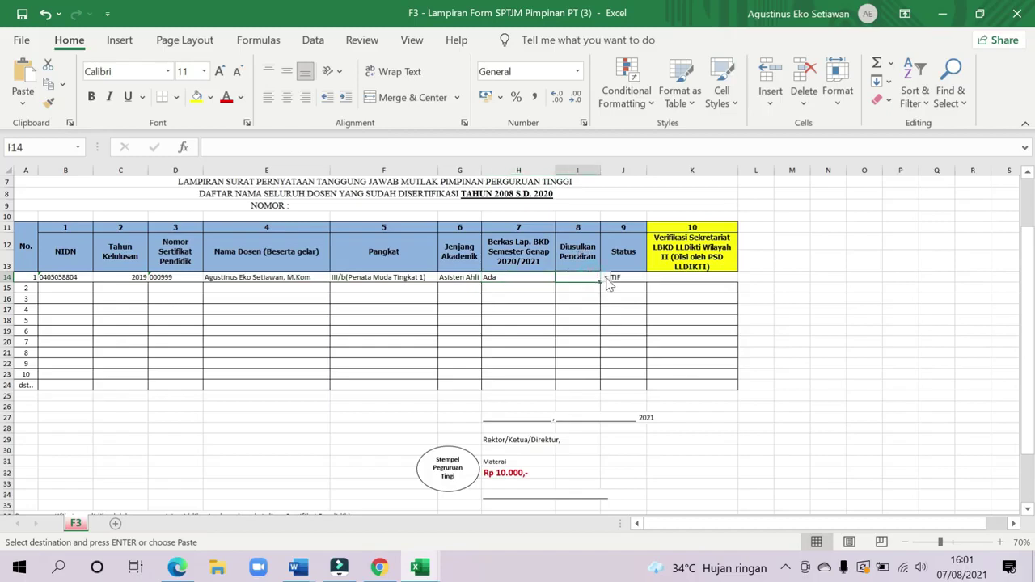
{"action": "left_click", "coordinate": [606, 280]}
{"action": "left_click", "coordinate": [573, 289]}
{"action": "scroll", "coordinate": [588, 332], "scroll_direction": "up", "scroll_amount": 2}
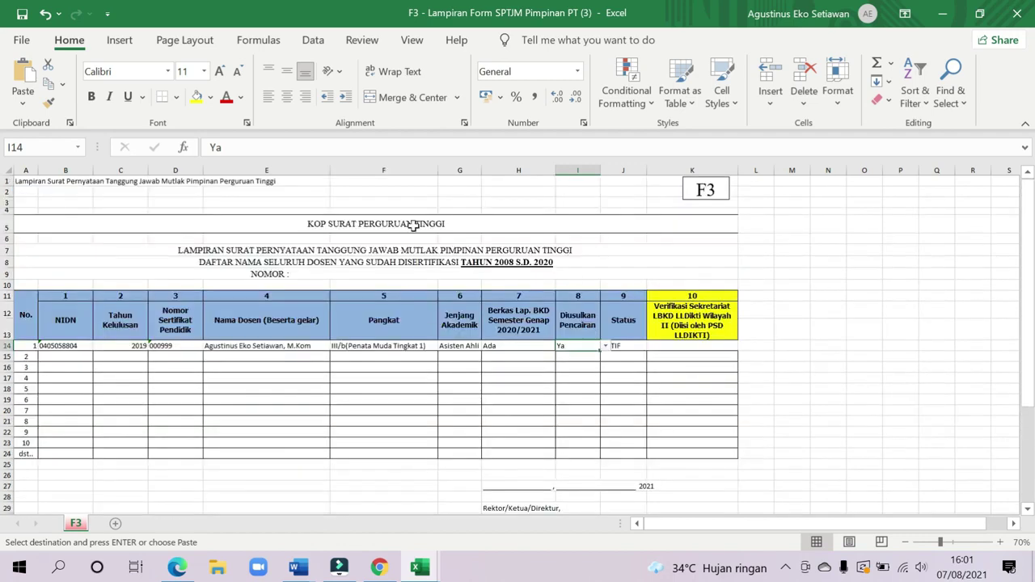
{"action": "scroll", "coordinate": [498, 338], "scroll_direction": "down", "scroll_amount": 4}
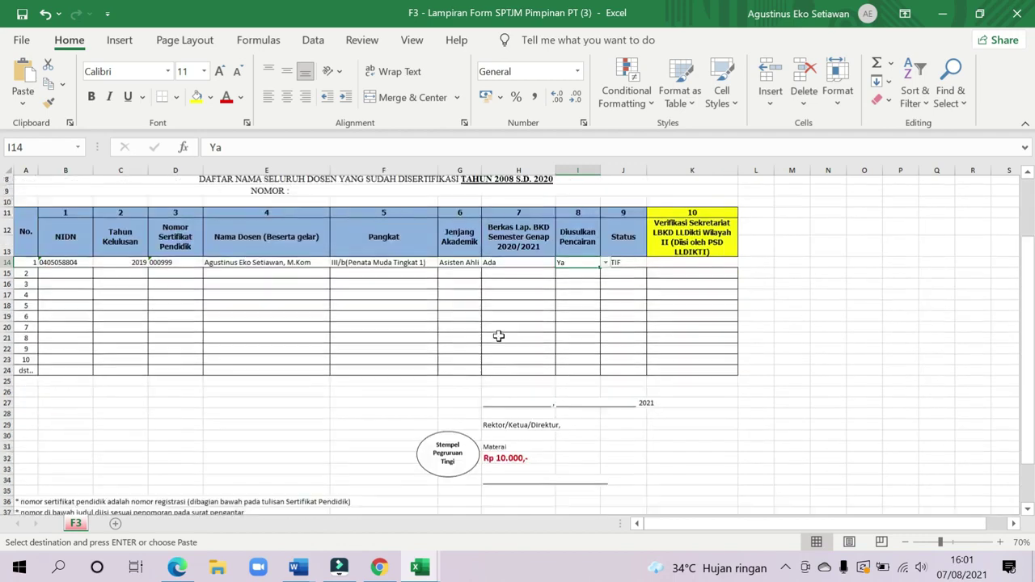
{"action": "scroll", "coordinate": [575, 403], "scroll_direction": "up", "scroll_amount": 2}
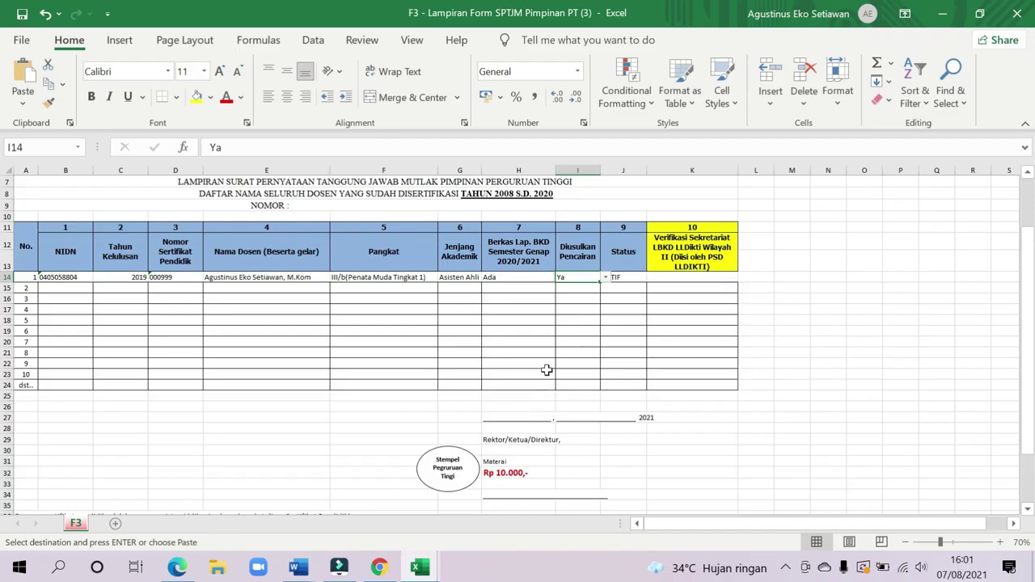
- Switch back to Chrome and open the Administrasi page of Pelaporan BKD Dosen PT
{"action": "left_click", "coordinate": [381, 566]}
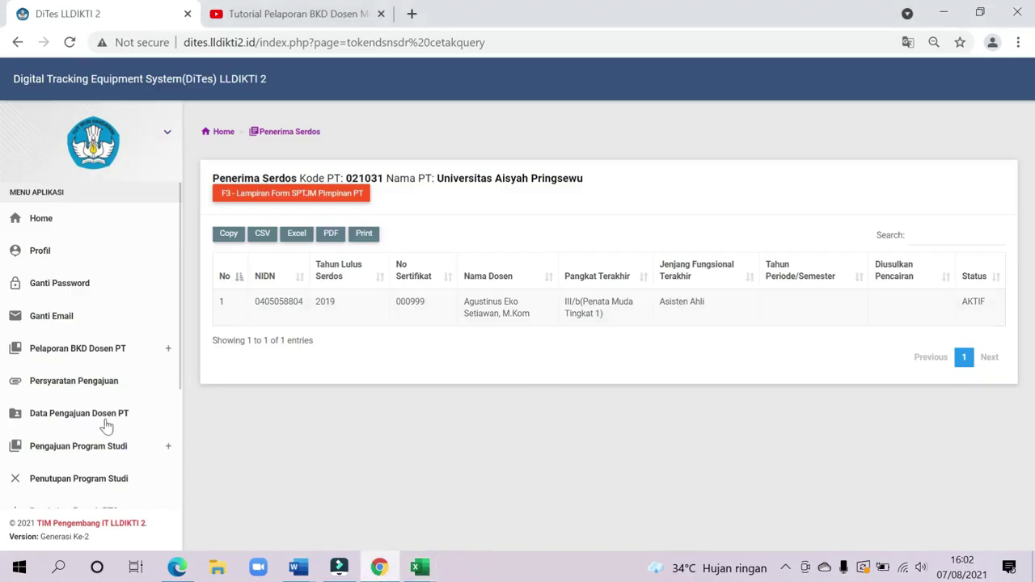
{"action": "left_click", "coordinate": [97, 349]}
{"action": "left_click", "coordinate": [95, 407]}
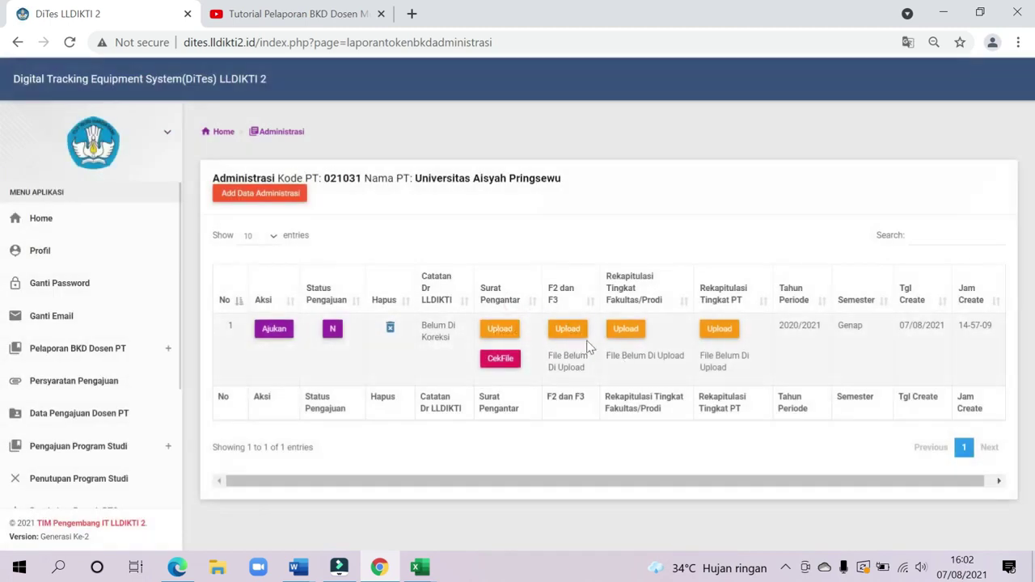
- Upload the SKPP PDF from Downloads as the F2 dan F3 file of the 2020/2021 Genap Administrasi record
{"action": "left_click", "coordinate": [569, 330]}
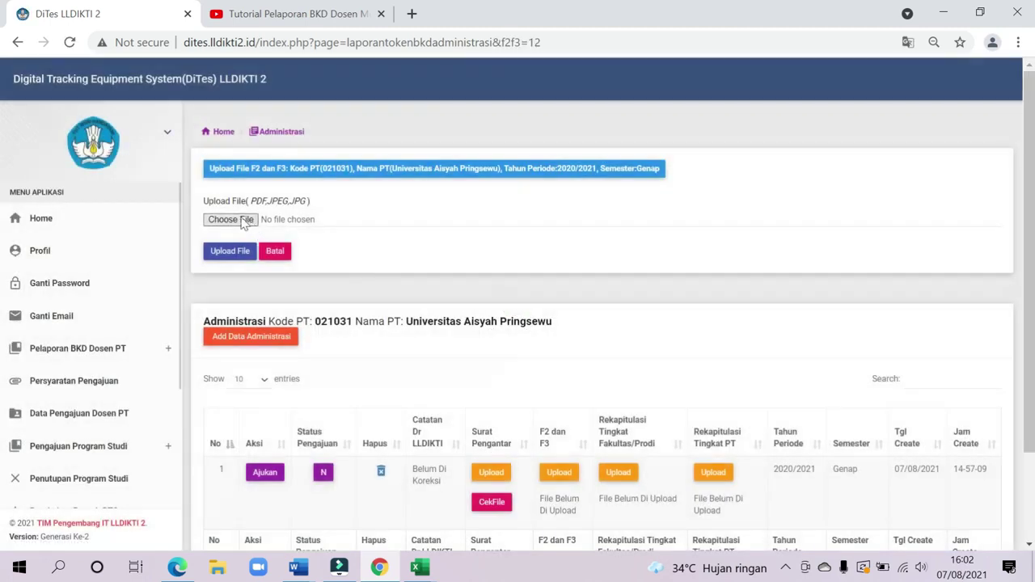
{"action": "left_click", "coordinate": [234, 221]}
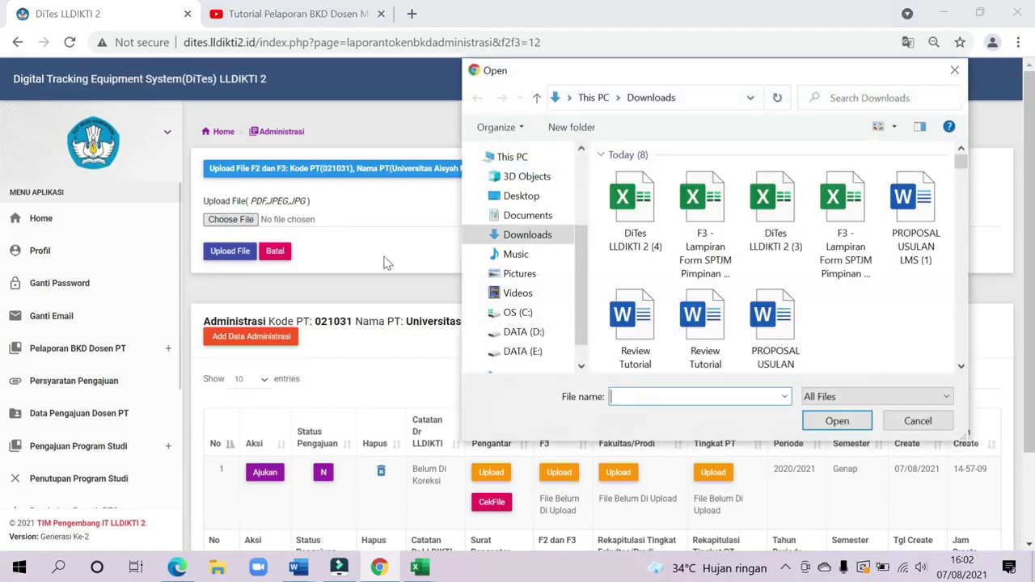
{"action": "scroll", "coordinate": [670, 259], "scroll_direction": "down", "scroll_amount": 5}
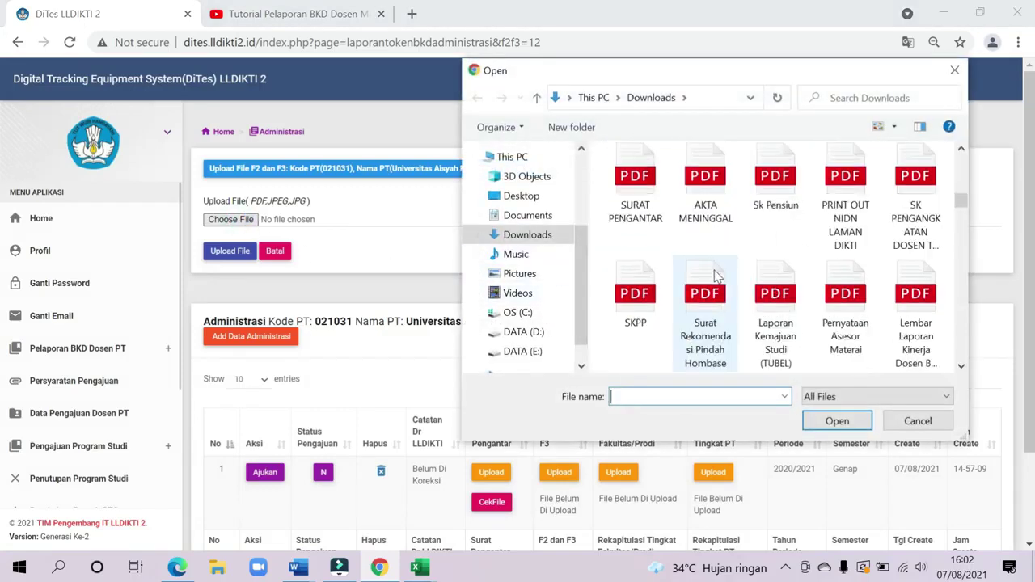
{"action": "left_click", "coordinate": [636, 297]}
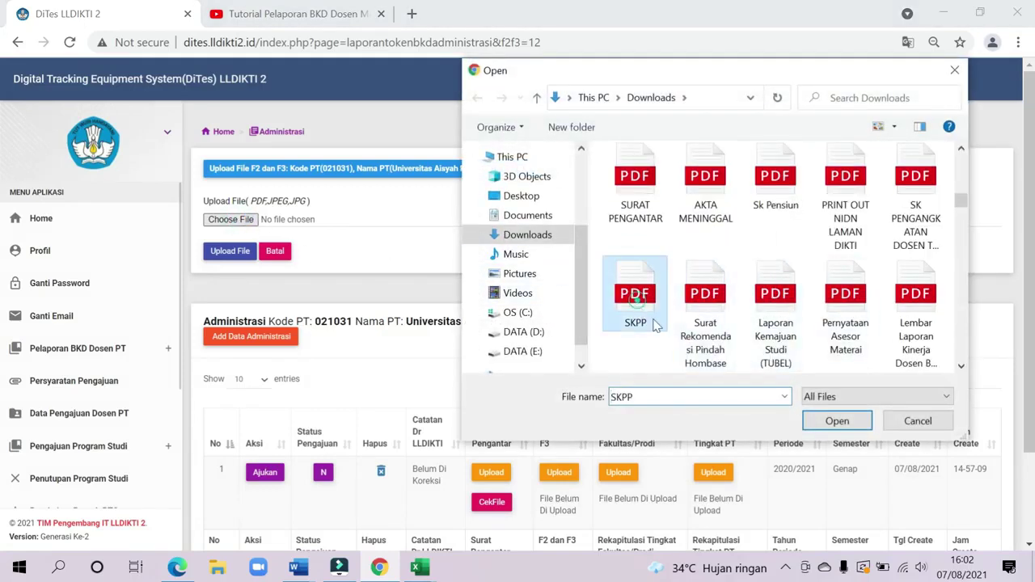
{"action": "left_click", "coordinate": [837, 420]}
{"action": "left_click", "coordinate": [231, 251]}
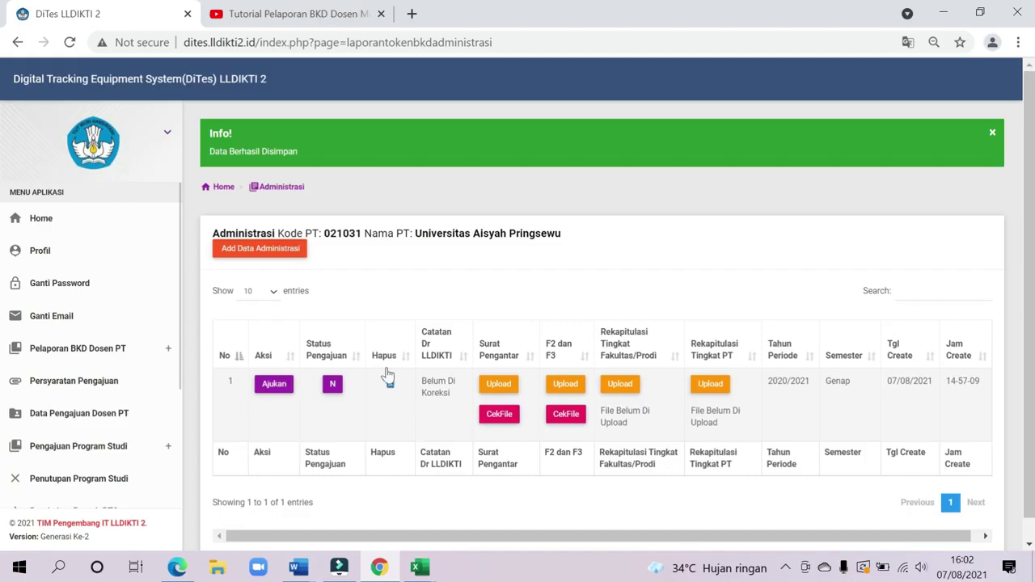
- Submit the 2020/2021 Genap Administrasi record by saving its submission status as Ajukan
{"action": "left_click", "coordinate": [270, 392]}
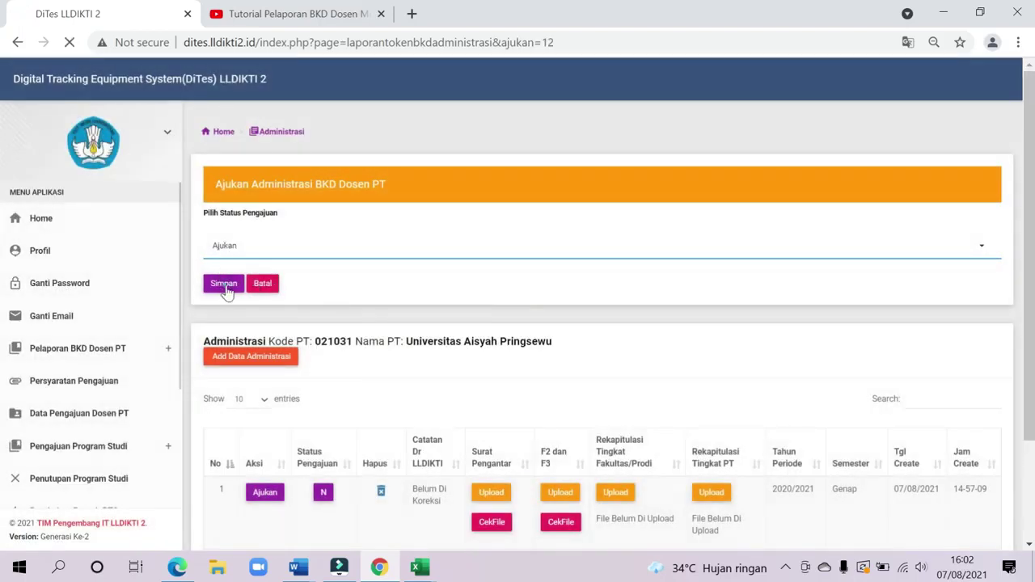
{"action": "left_click", "coordinate": [225, 286]}
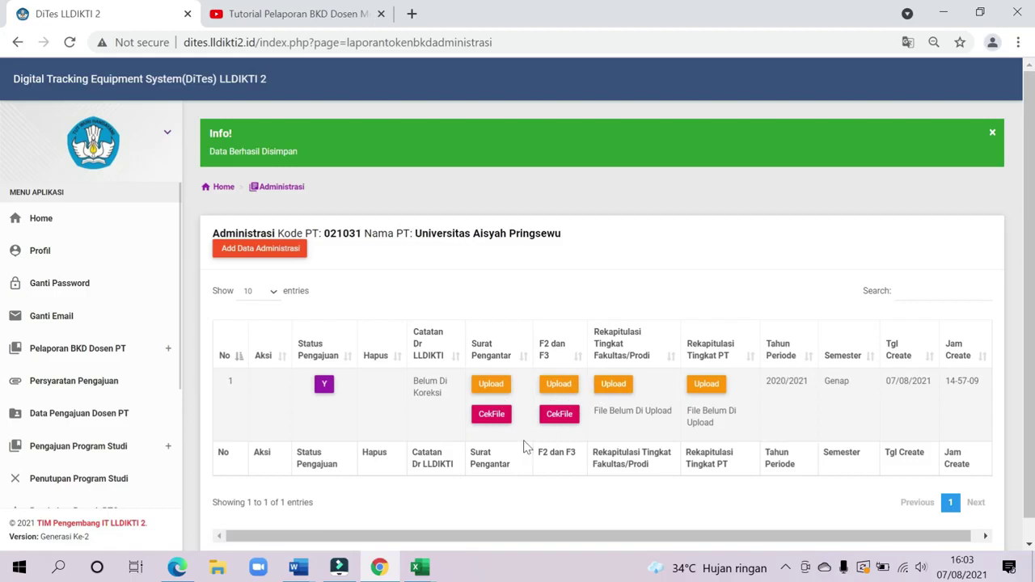
{"action": "left_click", "coordinate": [419, 568]}
{"action": "left_click", "coordinate": [392, 530]}
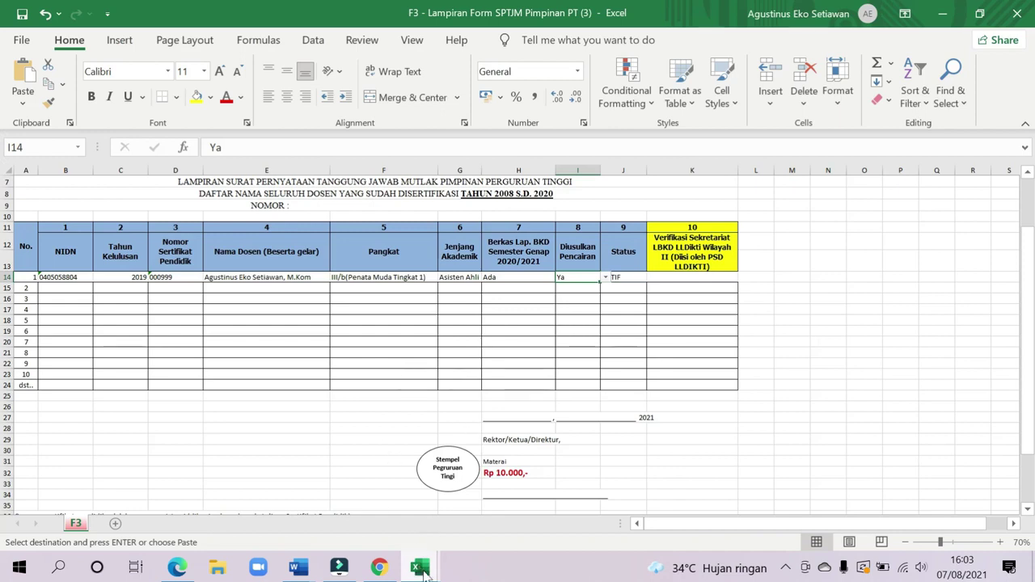
{"action": "left_click", "coordinate": [377, 568]}
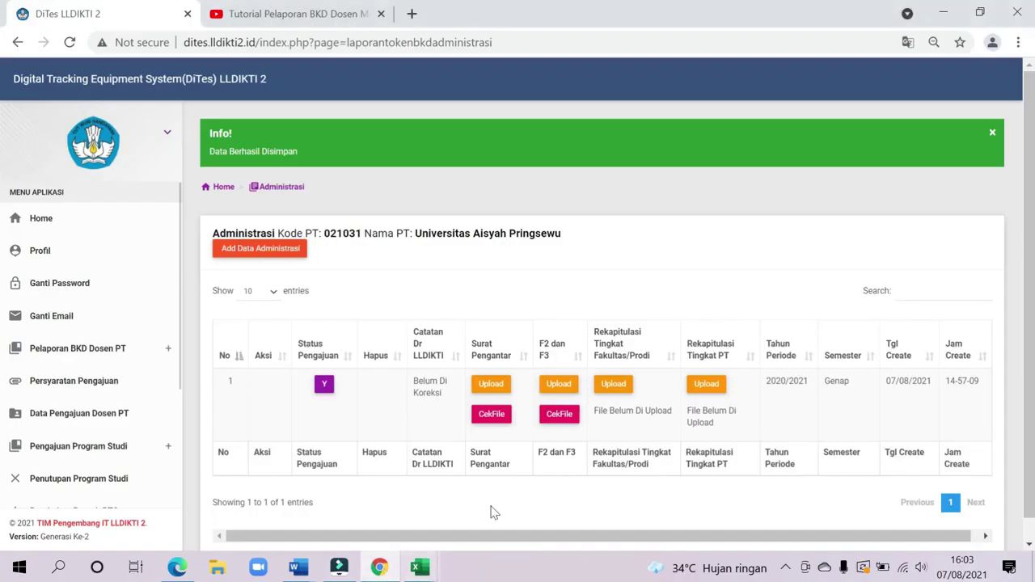